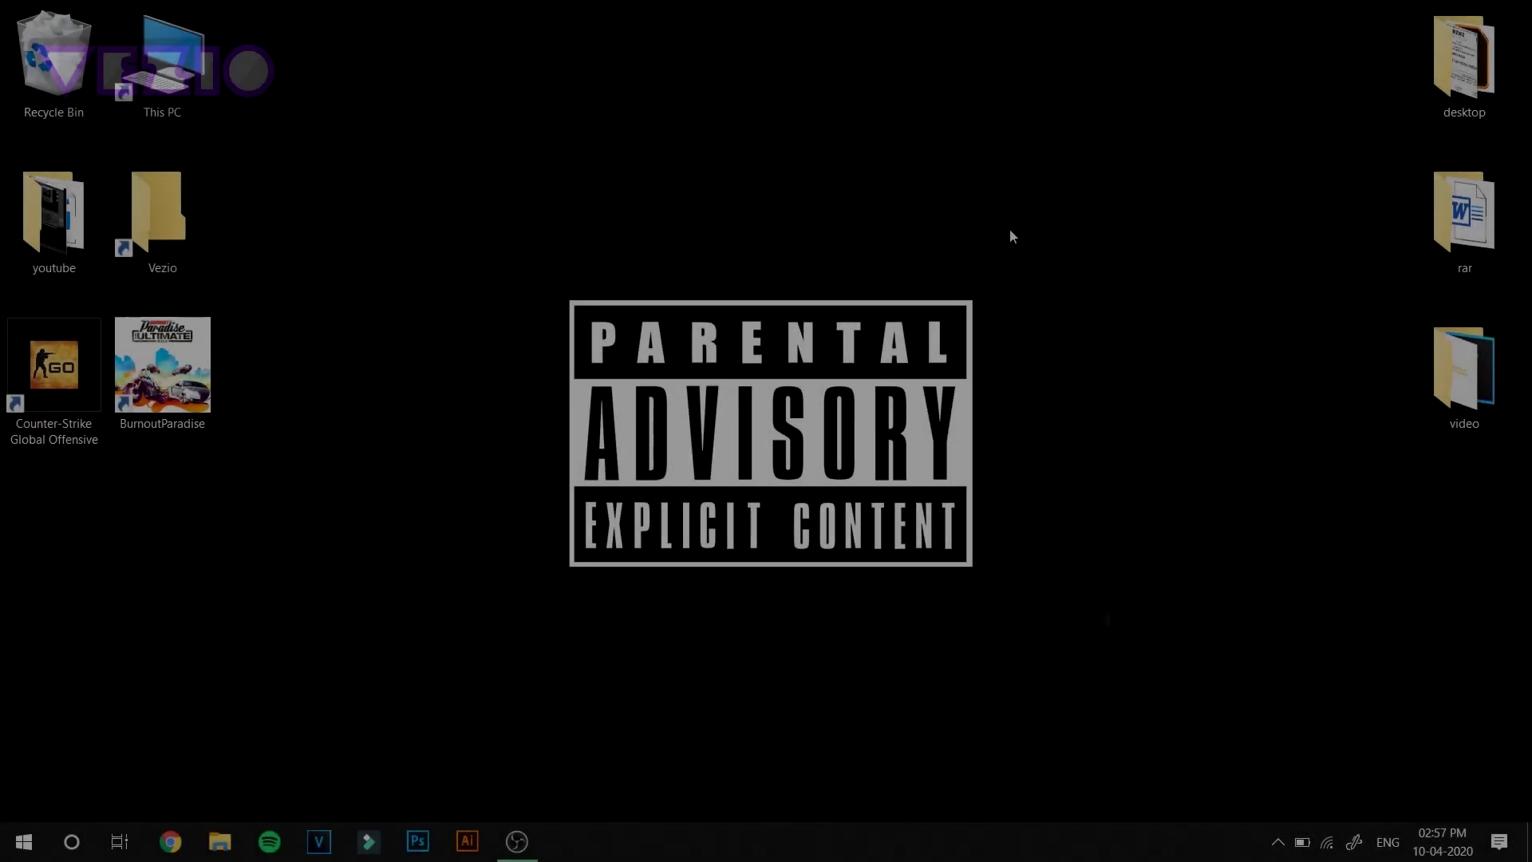
# Step: Open the %temp% folder from the Run box and browse its contents
pyautogui.press('super+r')
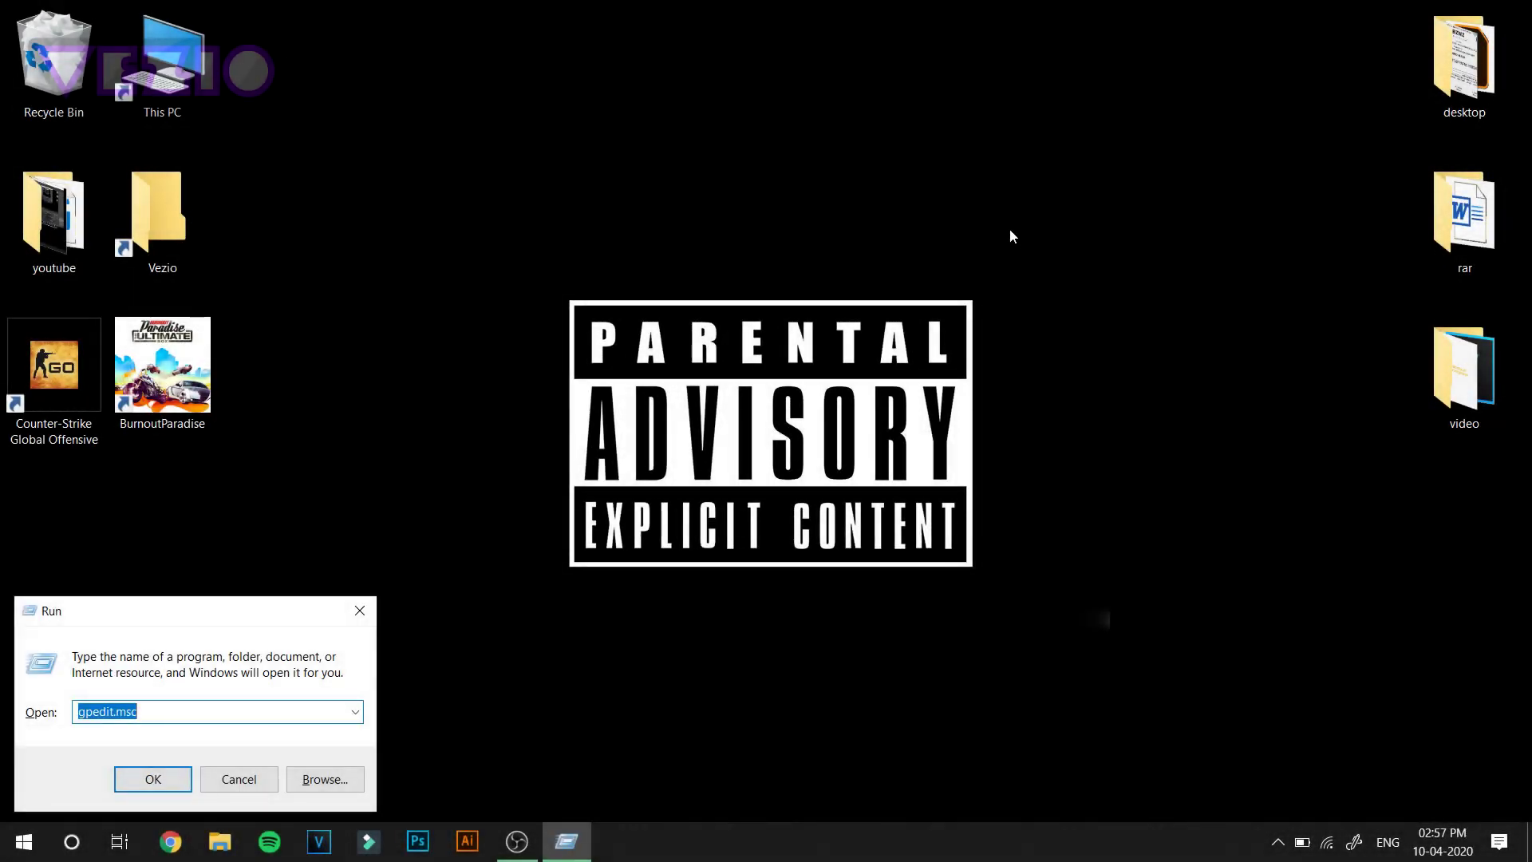
pyautogui.write('%')
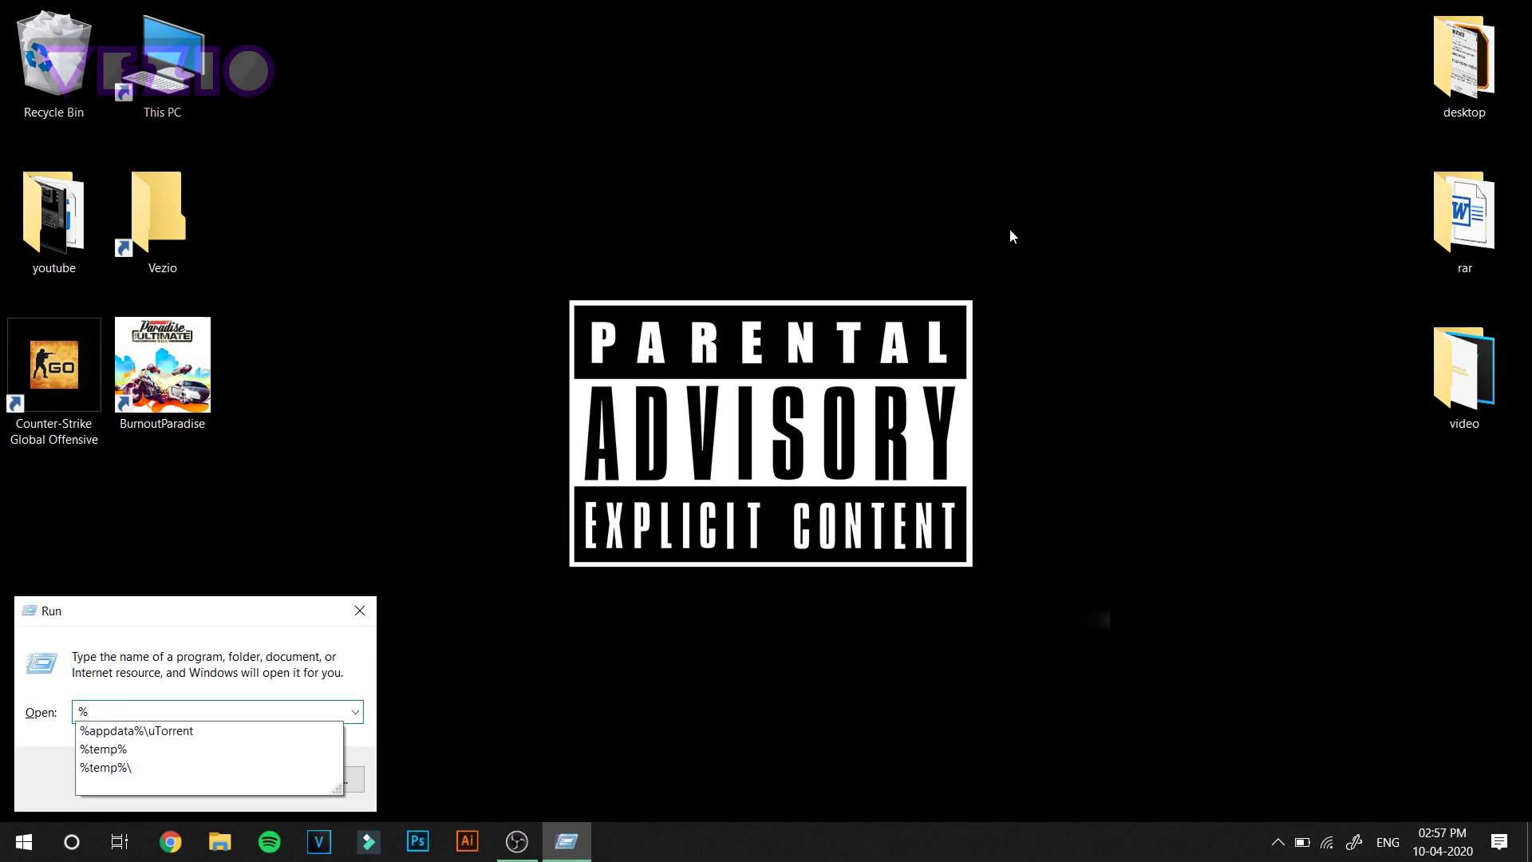
pyautogui.write('temp%')
pyautogui.press('Return')
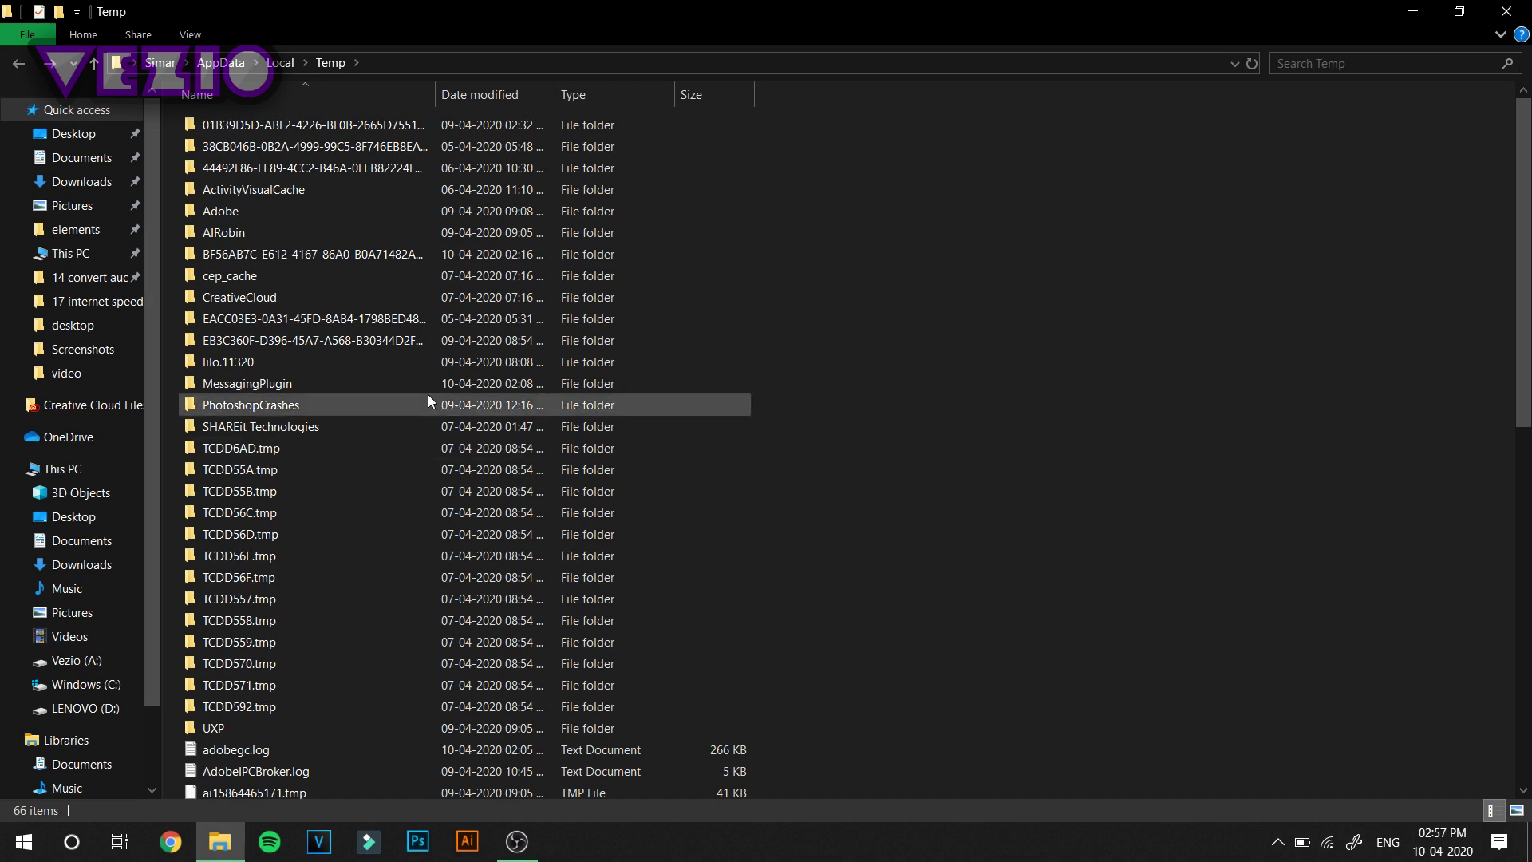
pyautogui.scroll(-5, 427, 394)
pyautogui.scroll(-6, 429, 401)
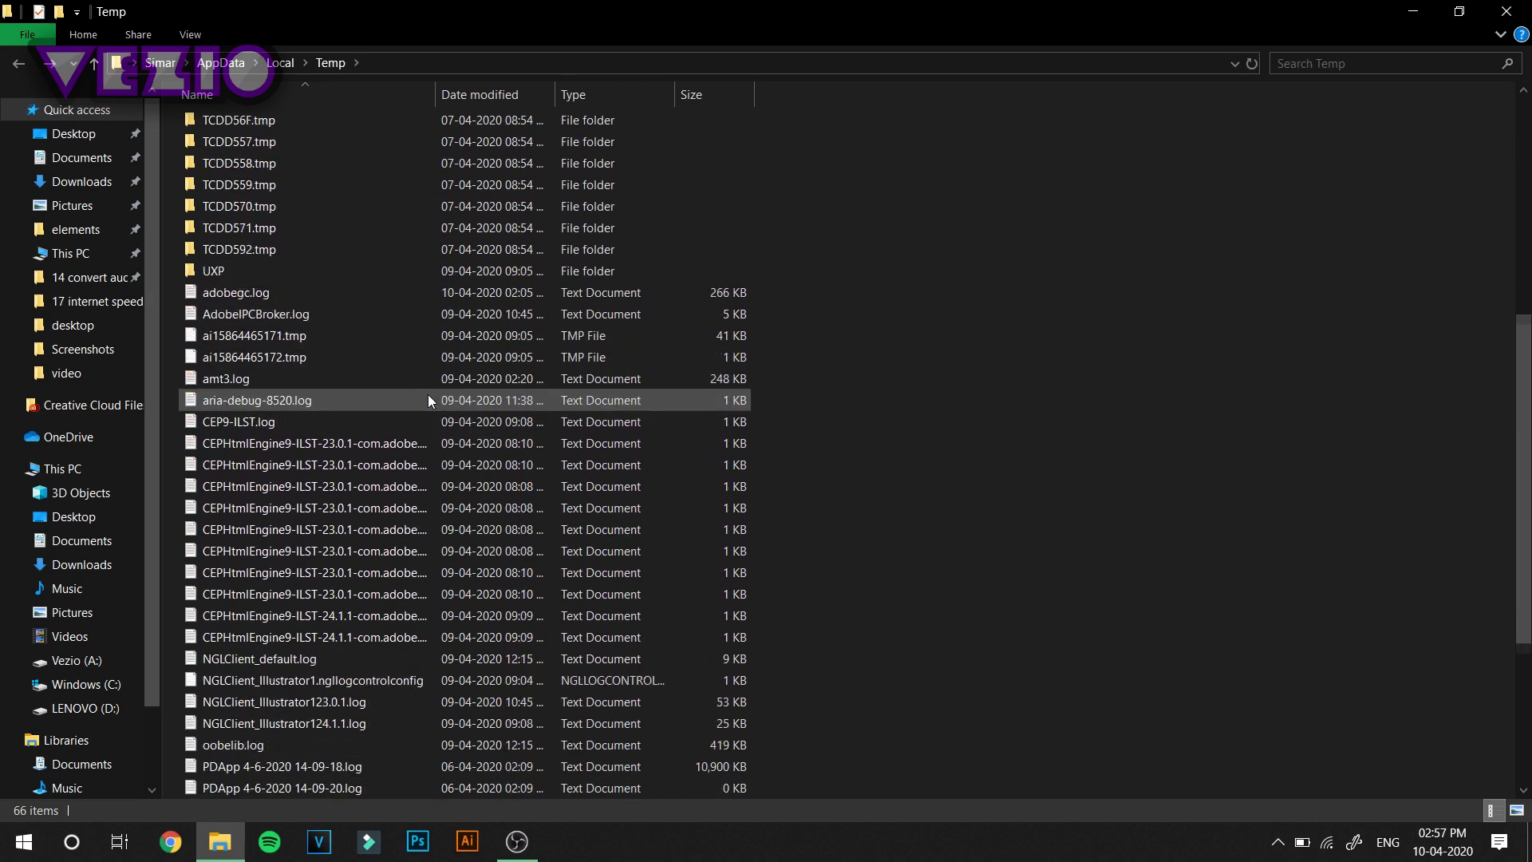
pyautogui.scroll(10, 428, 399)
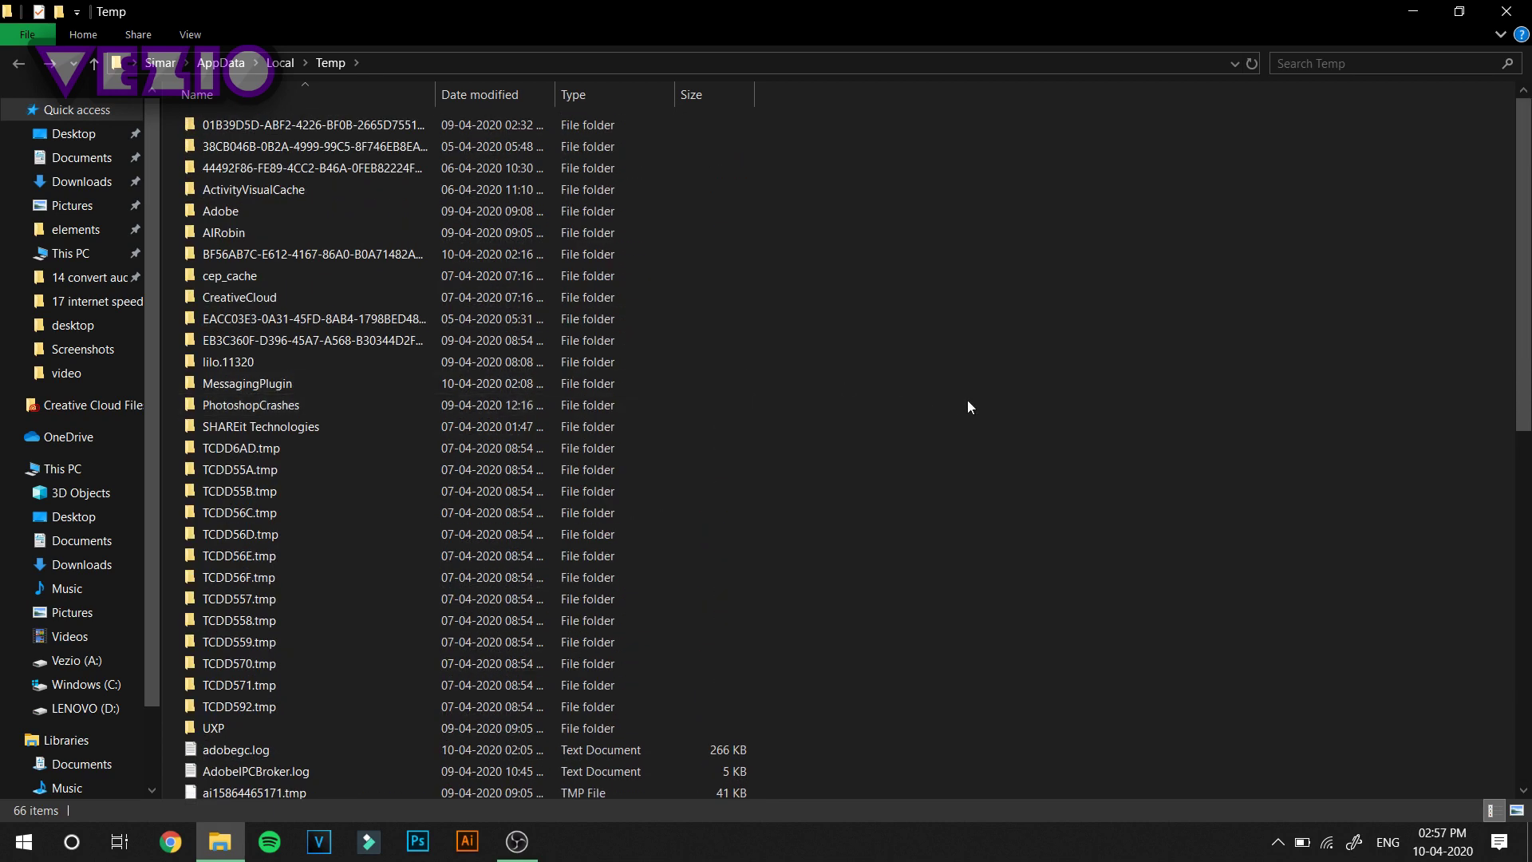
# Step: Delete all temporary files, skipping every file still in use
pyautogui.hotkey('ctrl', 'a')
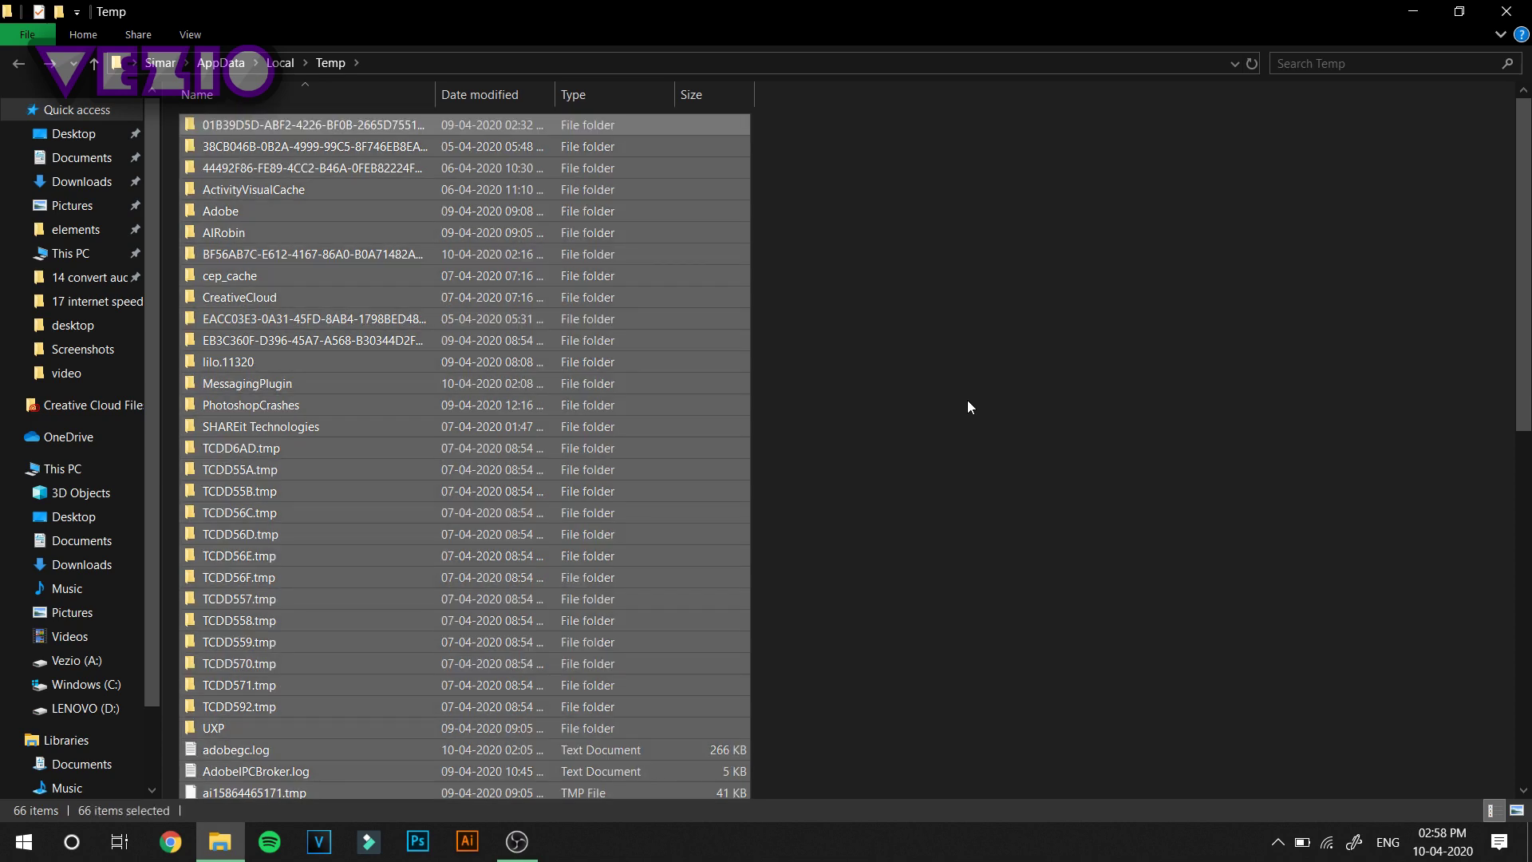
pyautogui.press('Delete')
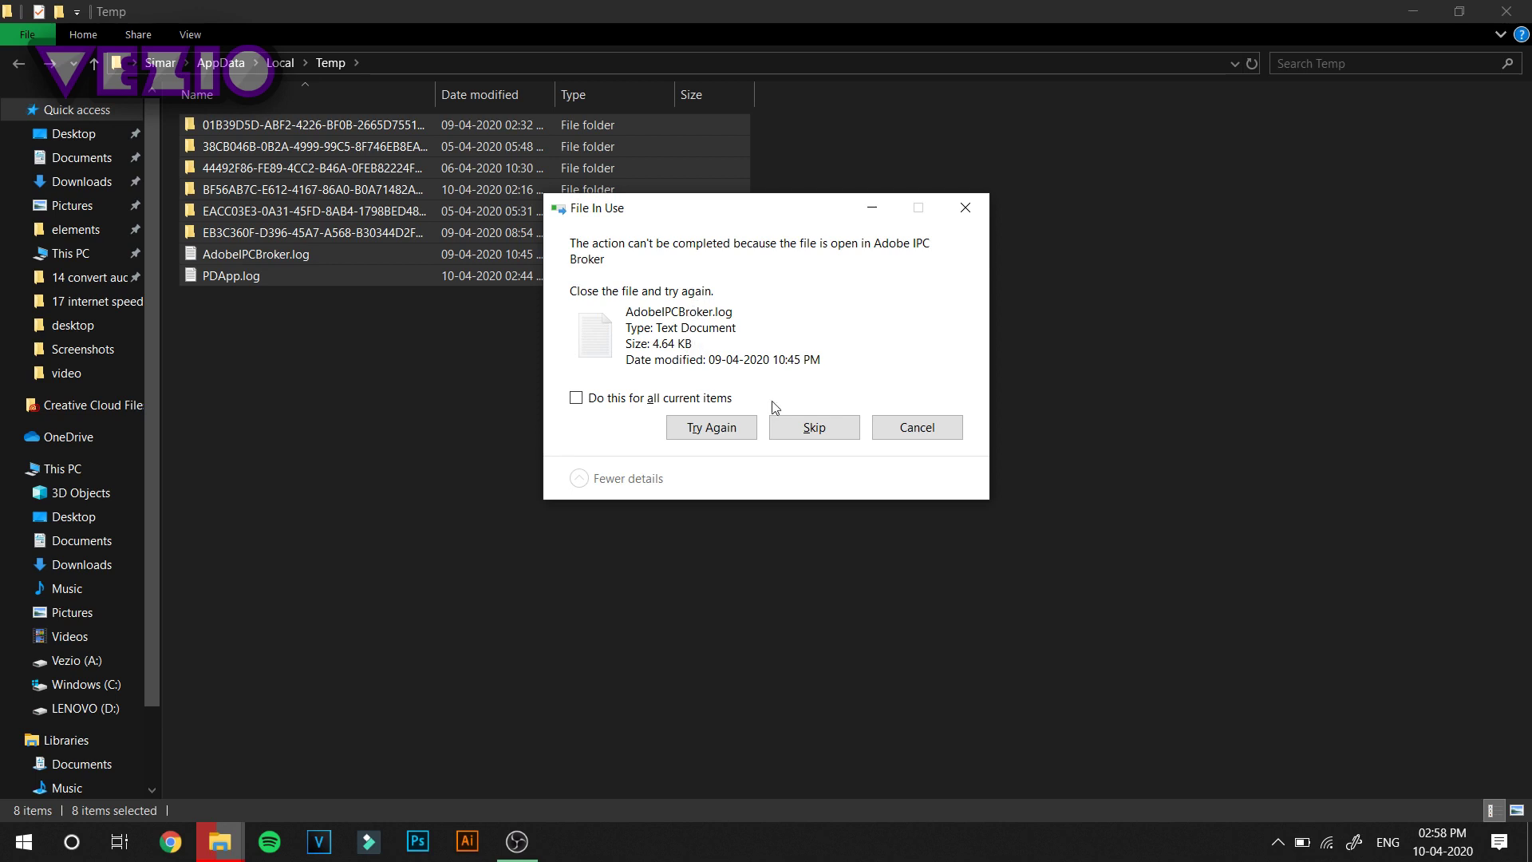
pyautogui.click(602, 403)
pyautogui.click(816, 428)
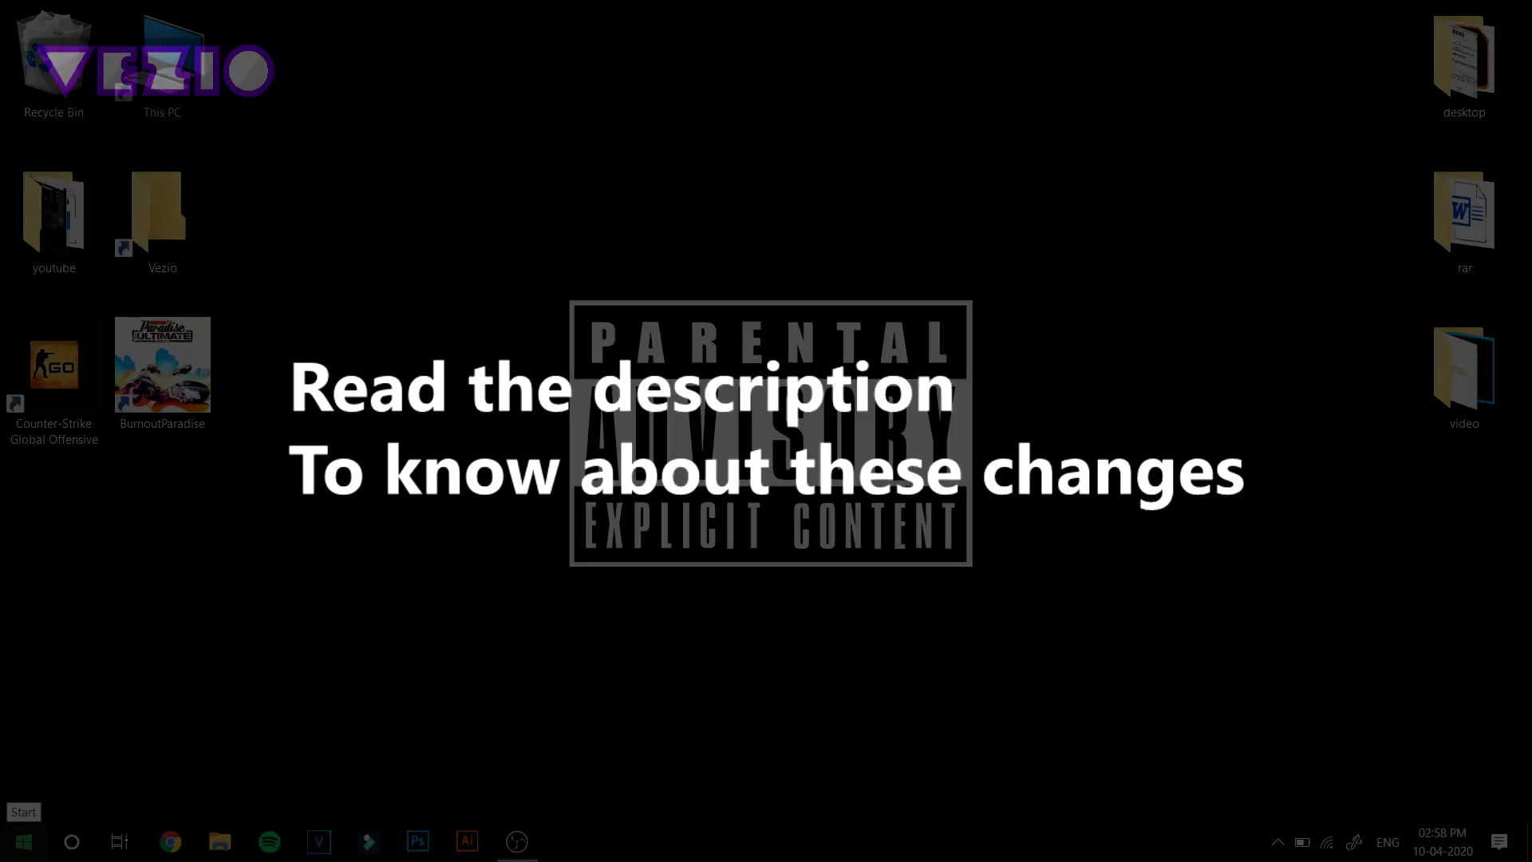
pyautogui.press('super')
pyautogui.press('Escape')
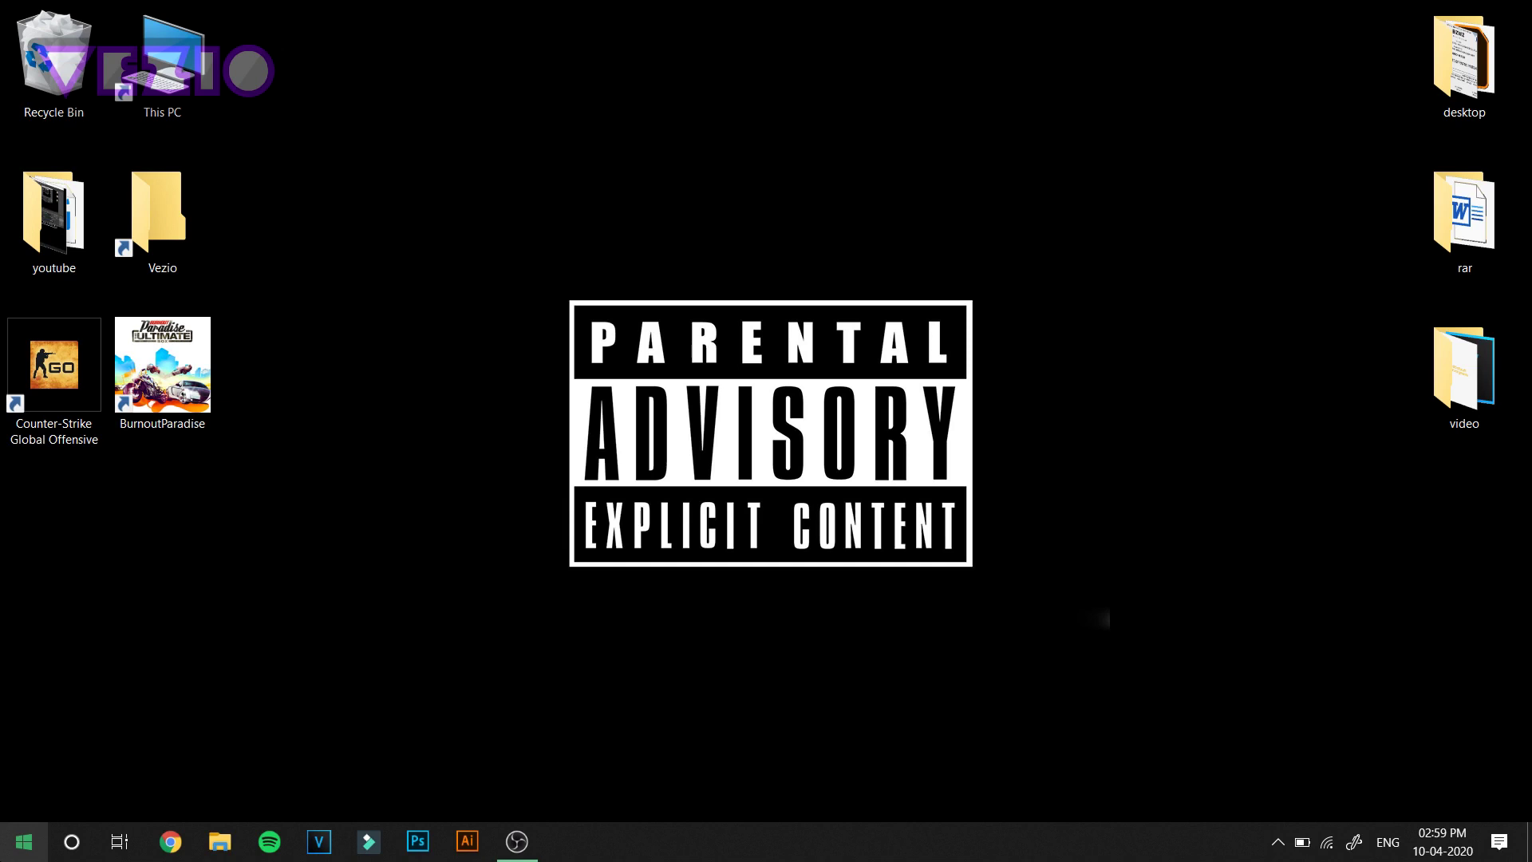
pyautogui.press('super+r')
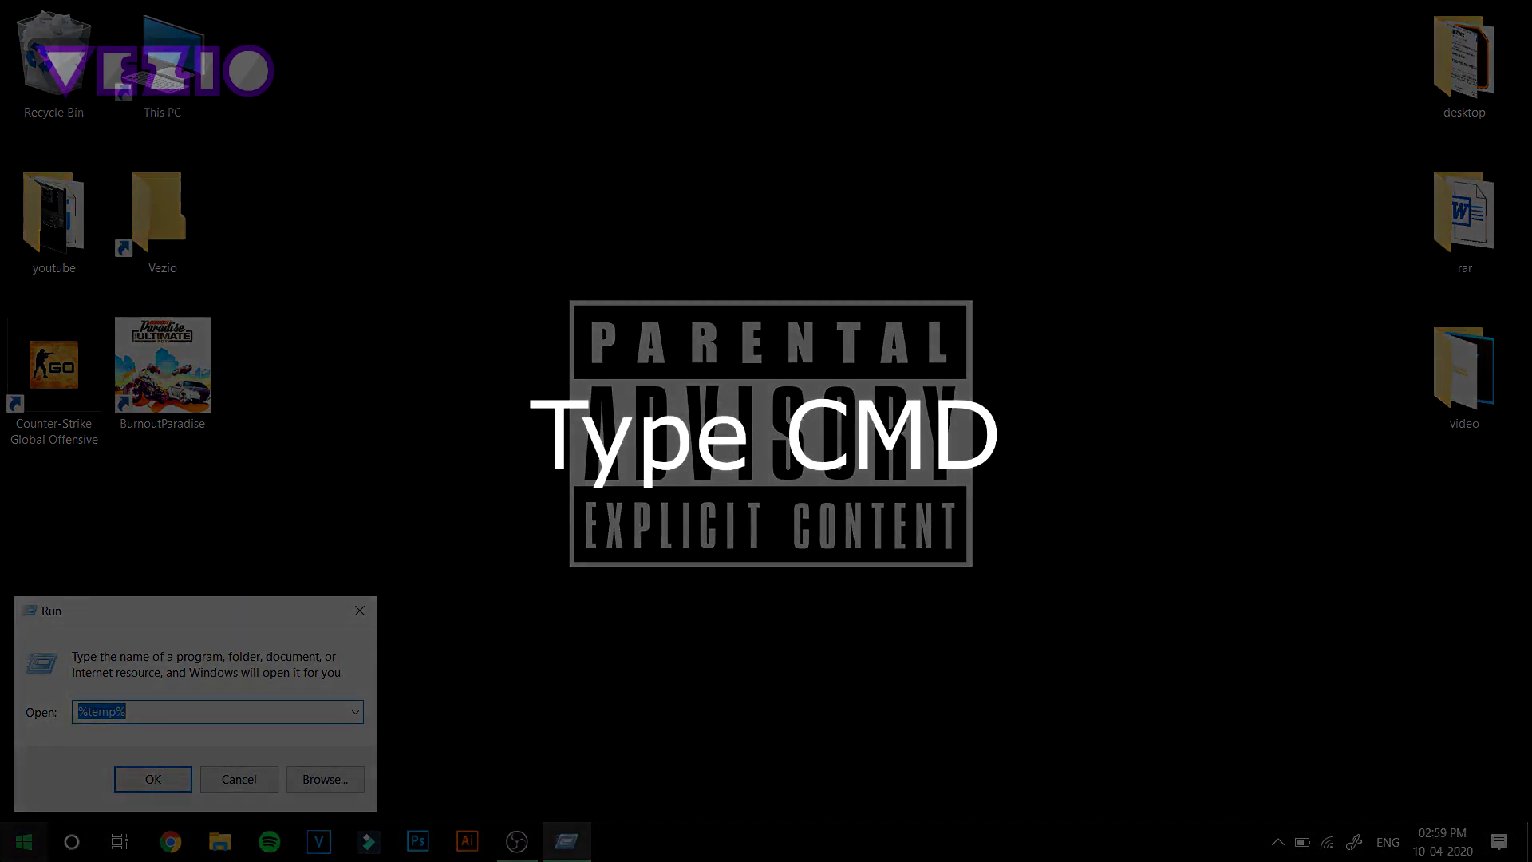
# Step: Open Command Prompt with cmd, run ipconfig/flushdns, then close the window
pyautogui.write('cmd')
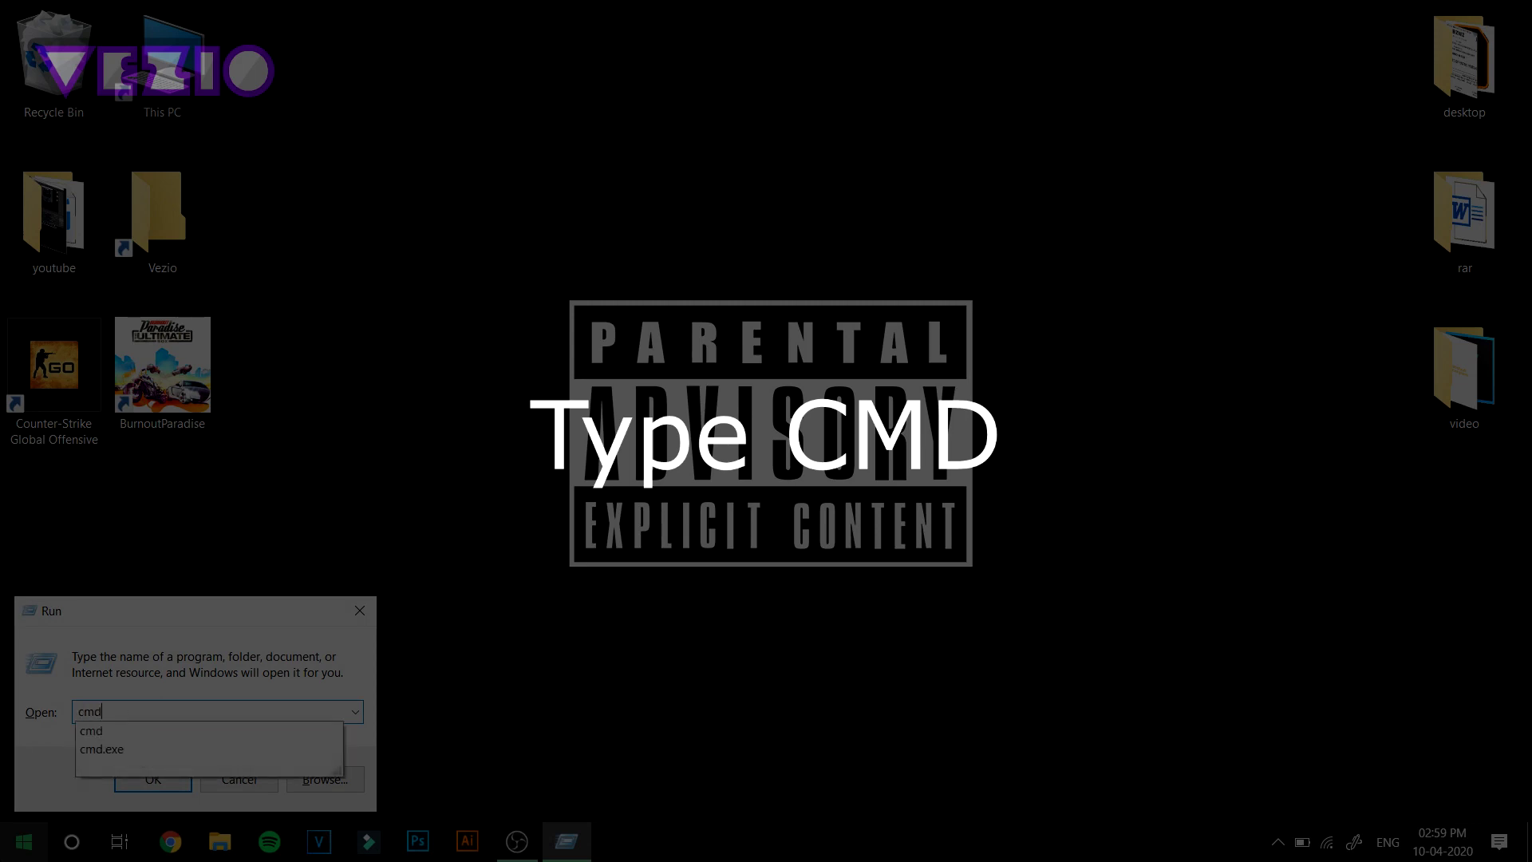
pyautogui.press('Return')
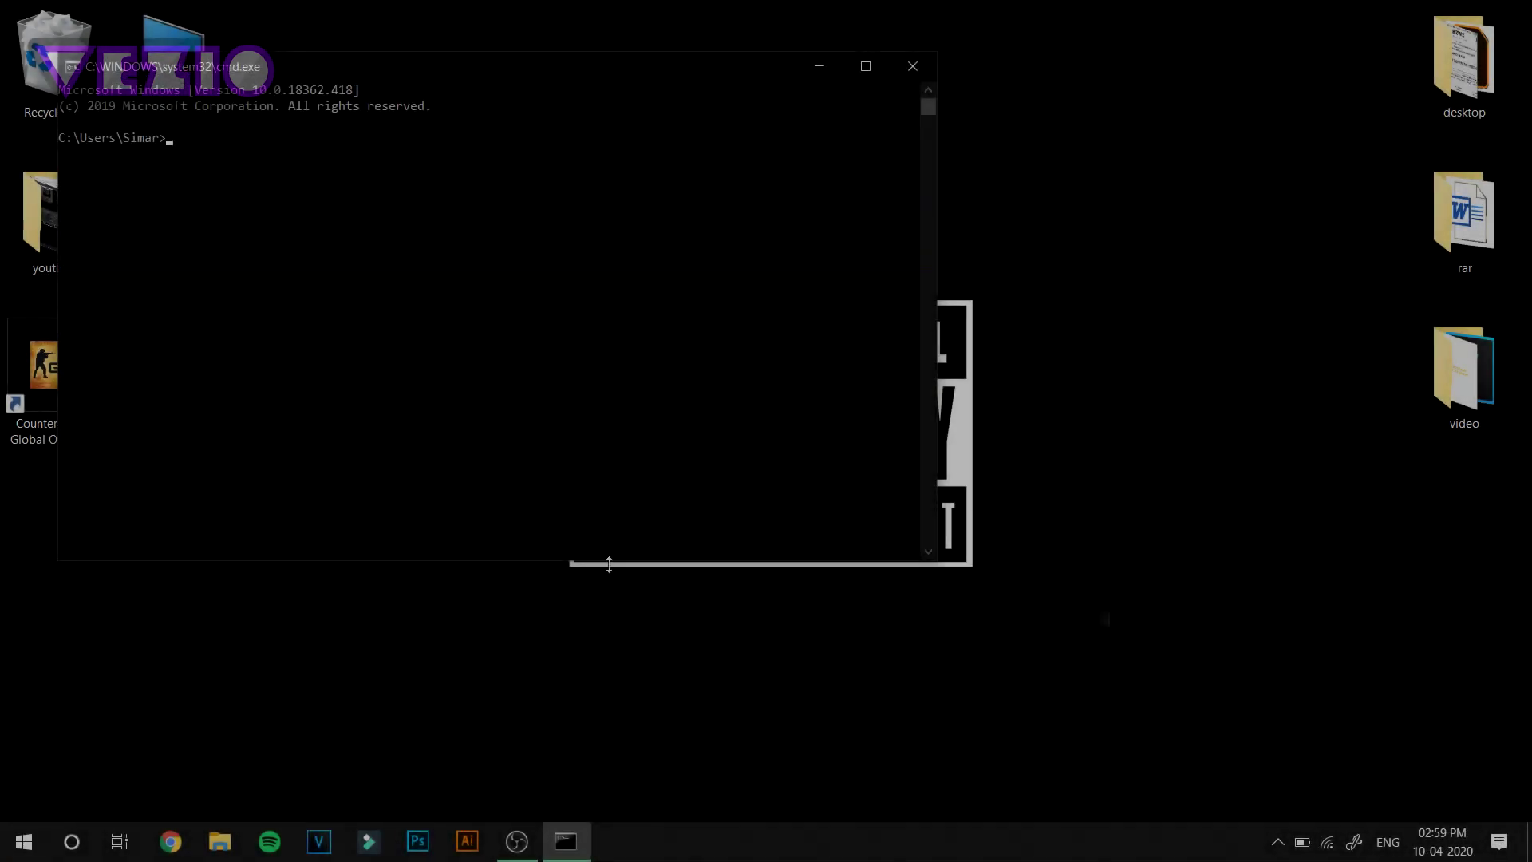
pyautogui.moveTo(469, 74); pyautogui.dragTo(814, 183)
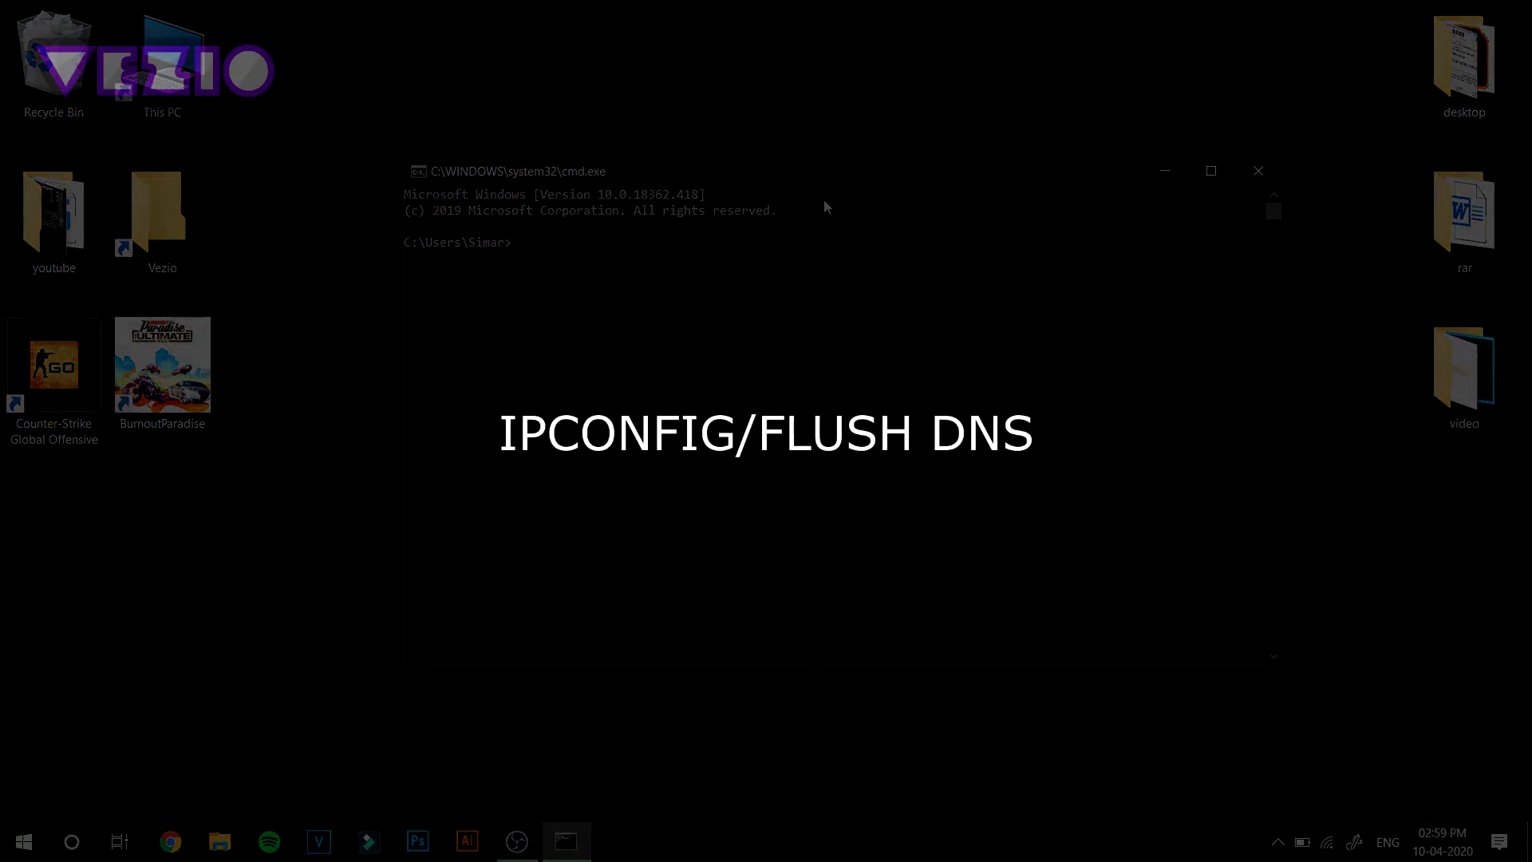
pyautogui.write('ipconif')
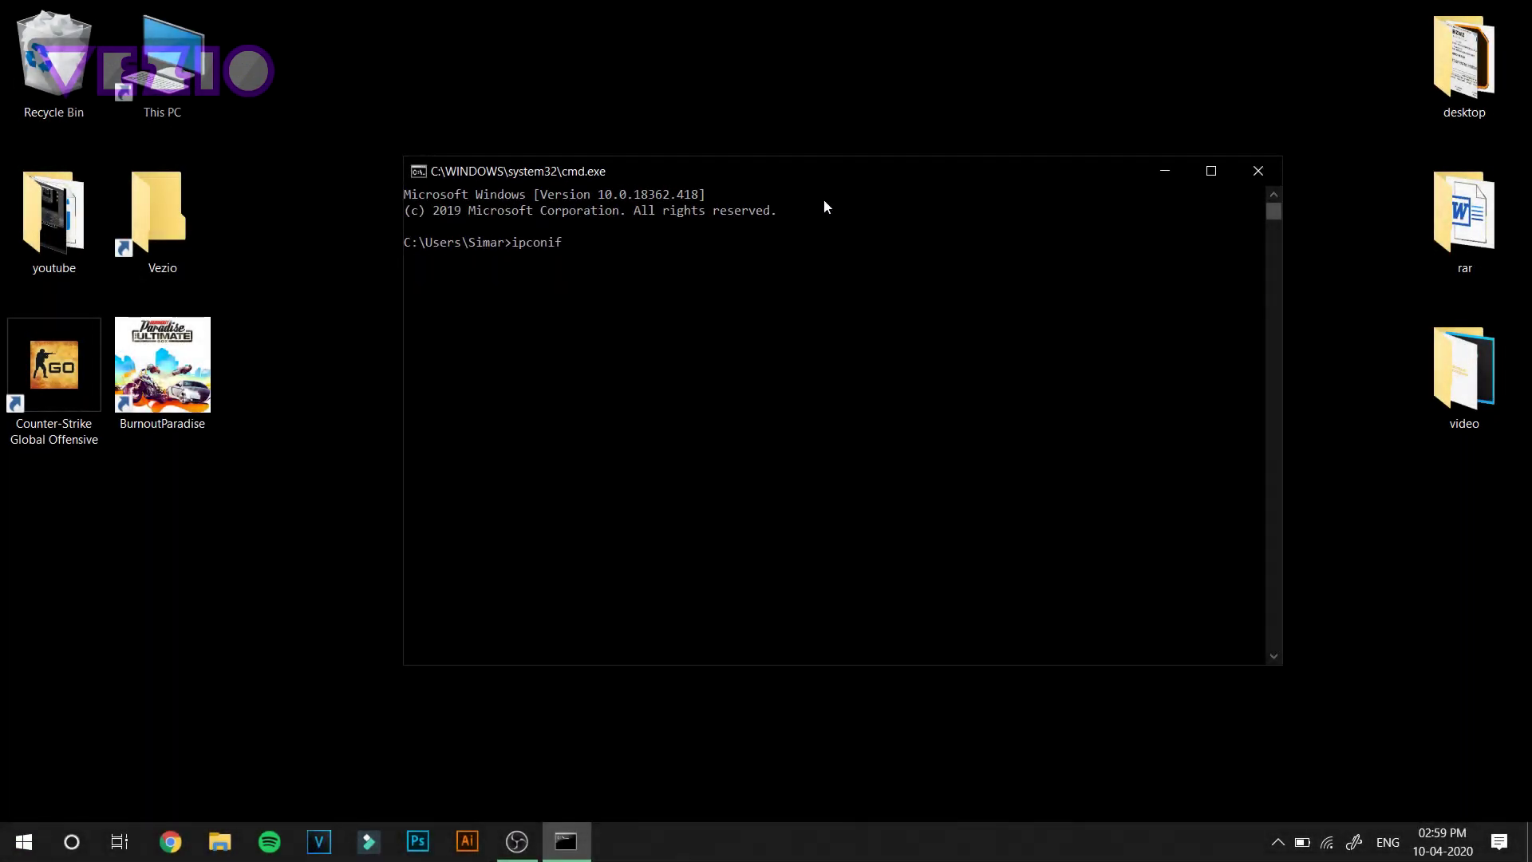
pyautogui.press('BackSpace')
pyautogui.press('BackSpace')
pyautogui.write('fig')
pyautogui.write('flushdns')
pyautogui.press('Return')
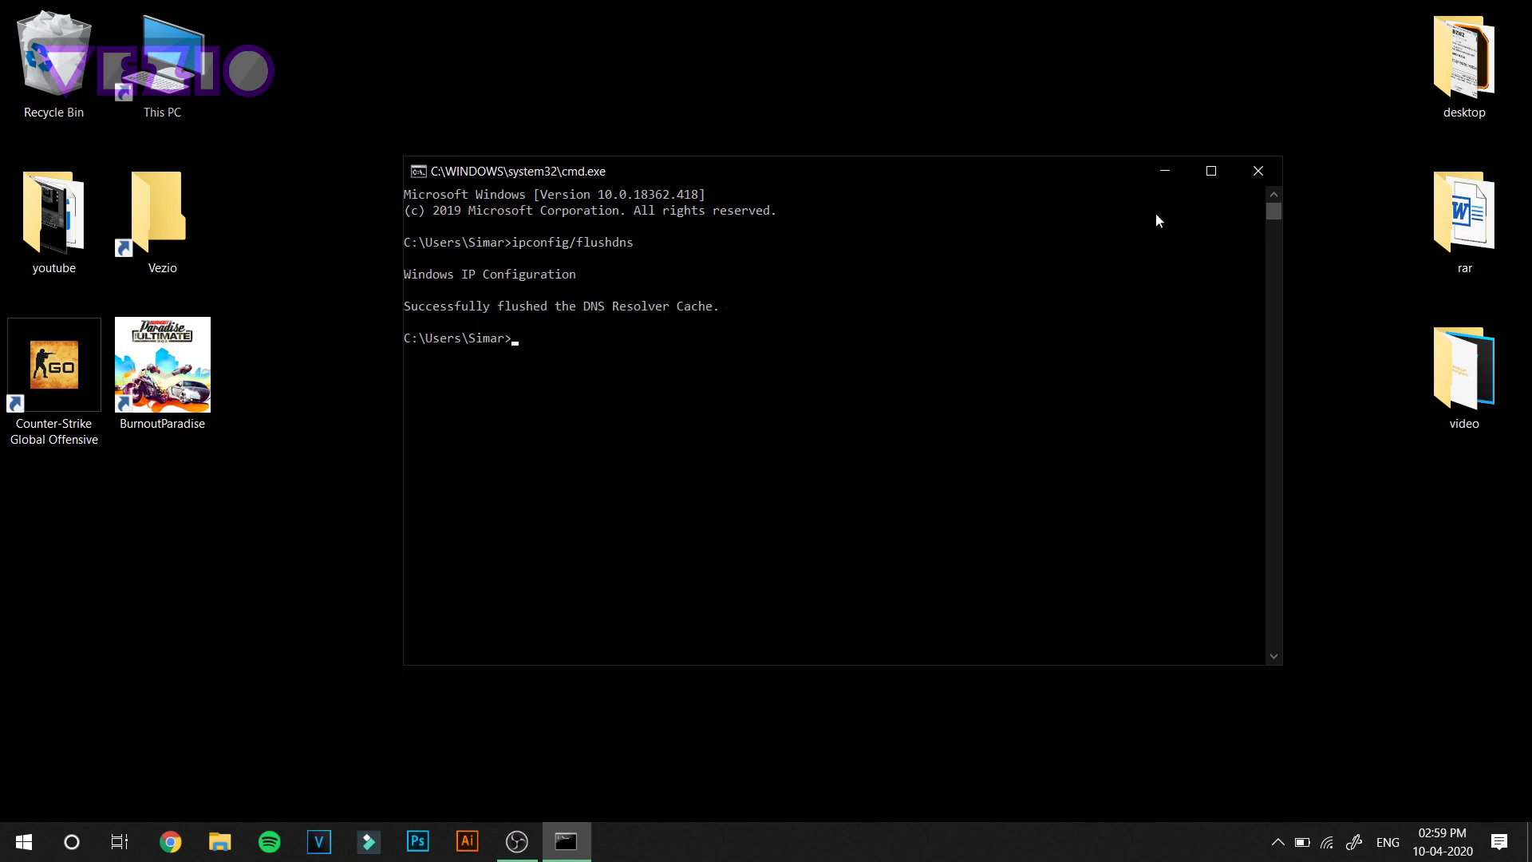
pyautogui.click(1247, 167)
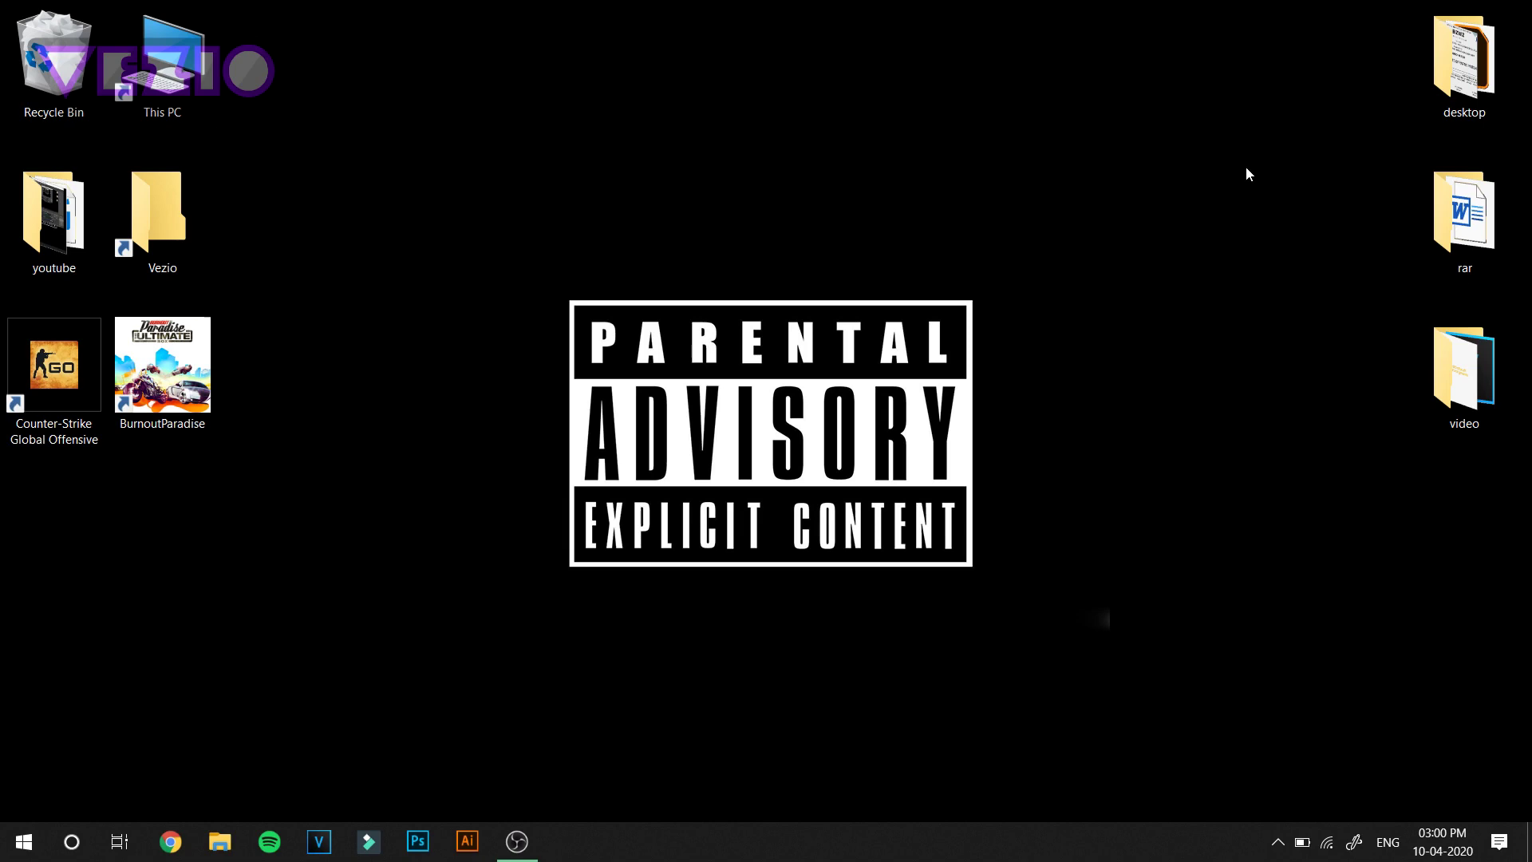
# Step: Run gpedit.msc to launch the Local Group Policy Editor
pyautogui.press('super')
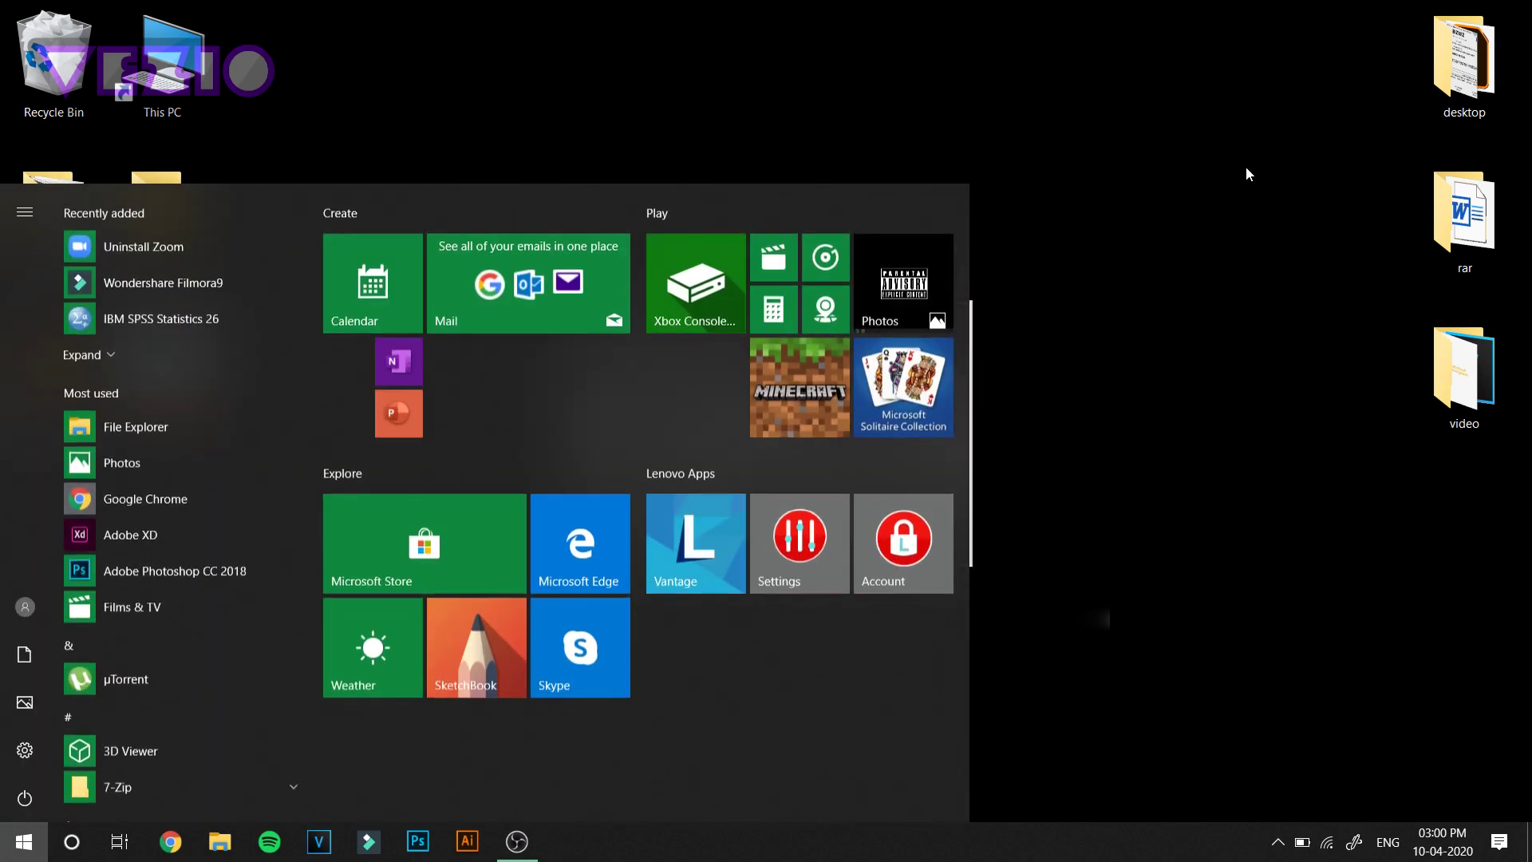
pyautogui.press('super+r')
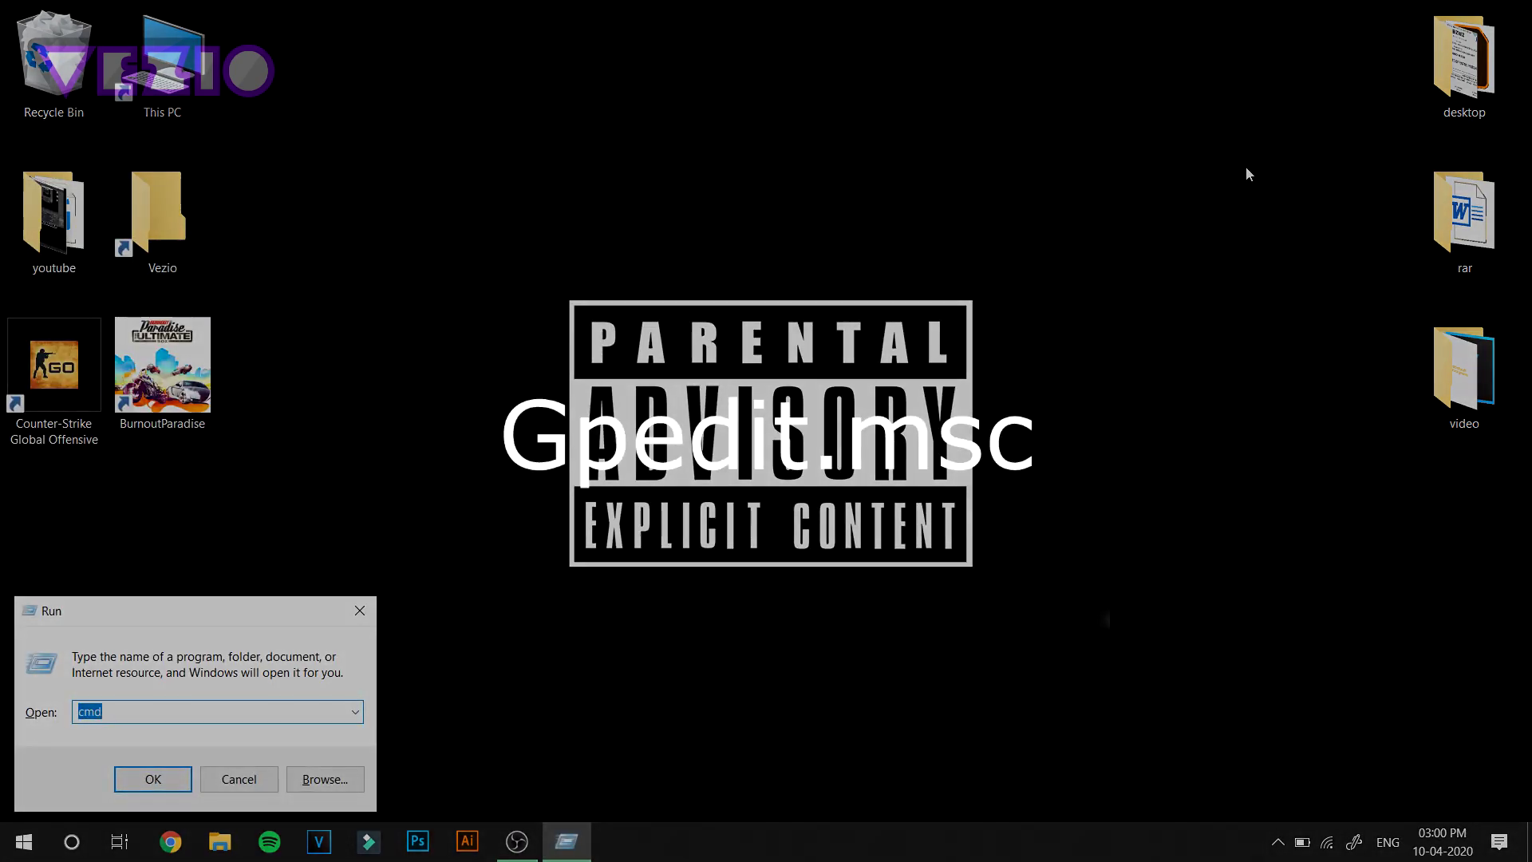
pyautogui.write('gpedit')
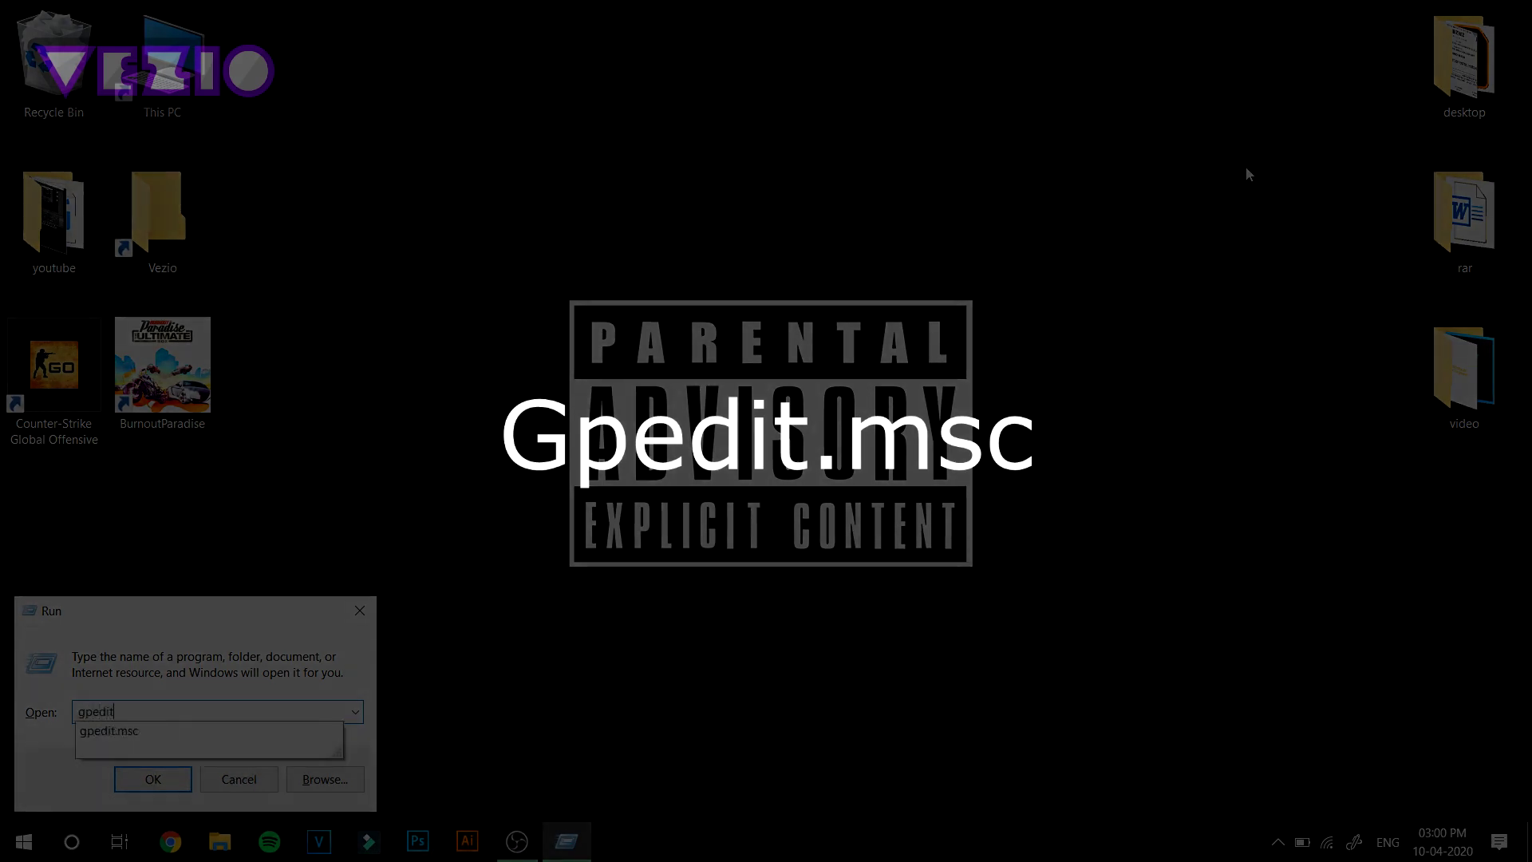
pyautogui.write('.msc')
pyautogui.press('Return')
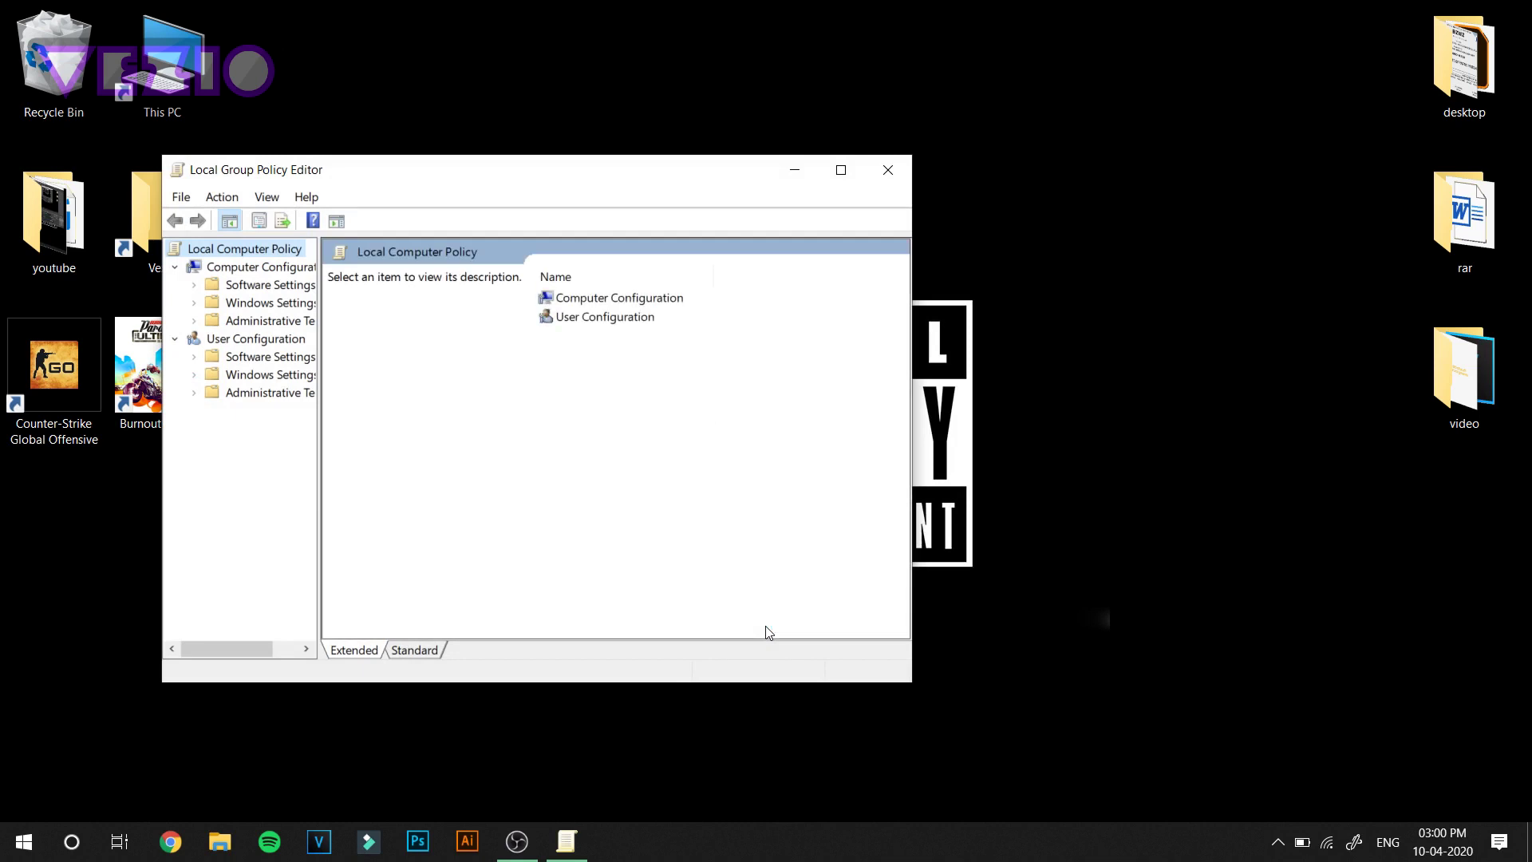
# Step: Go to Administrative Templates > Network > QoS Packet Scheduler and bring up Limit reservable bandwidth's options
pyautogui.moveTo(320, 363); pyautogui.dragTo(381, 364)
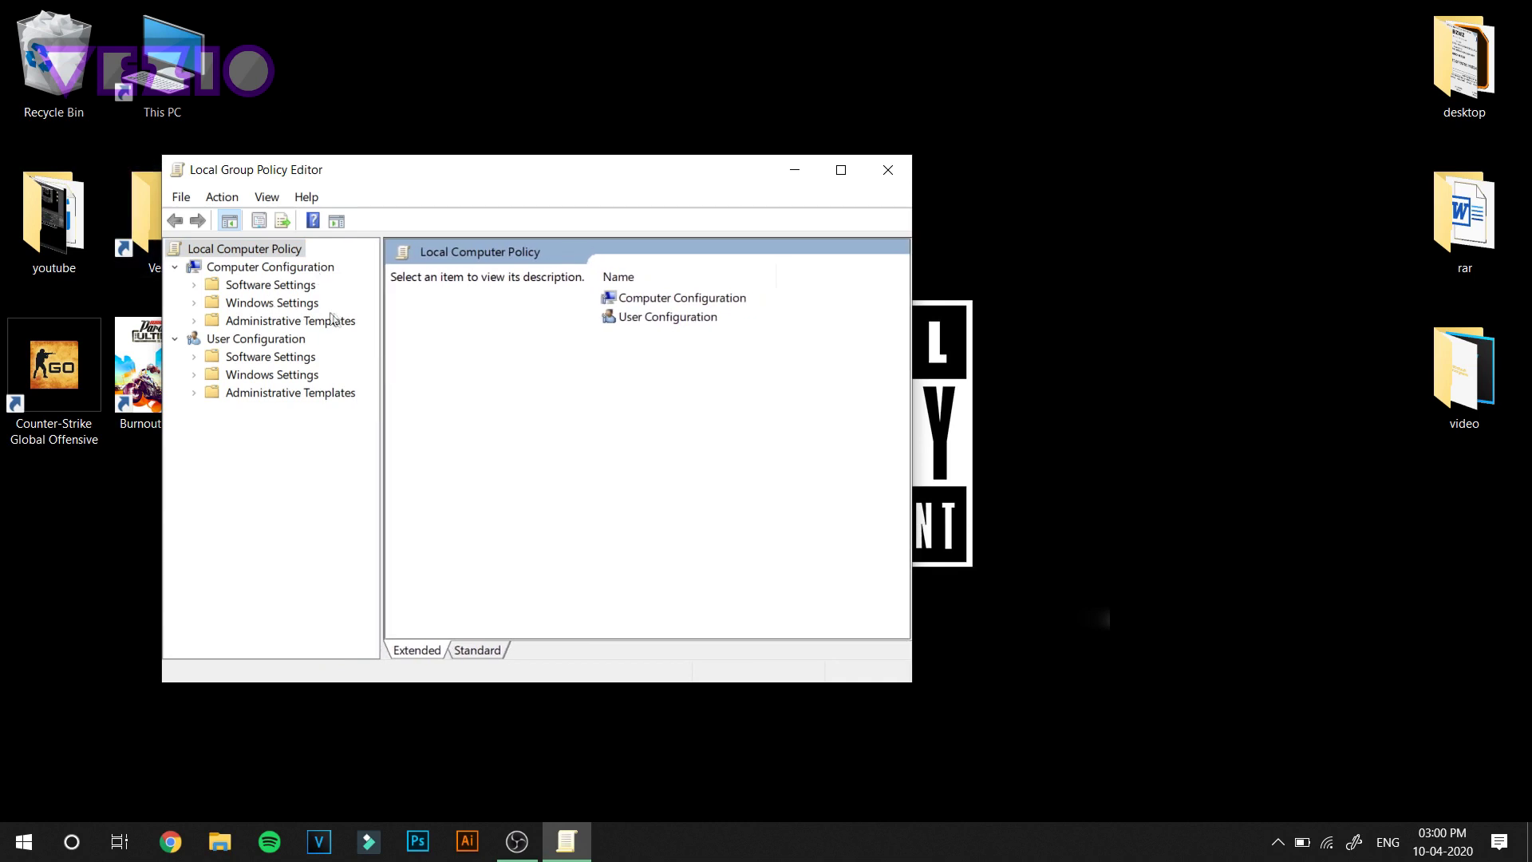
pyautogui.doubleClick(309, 325)
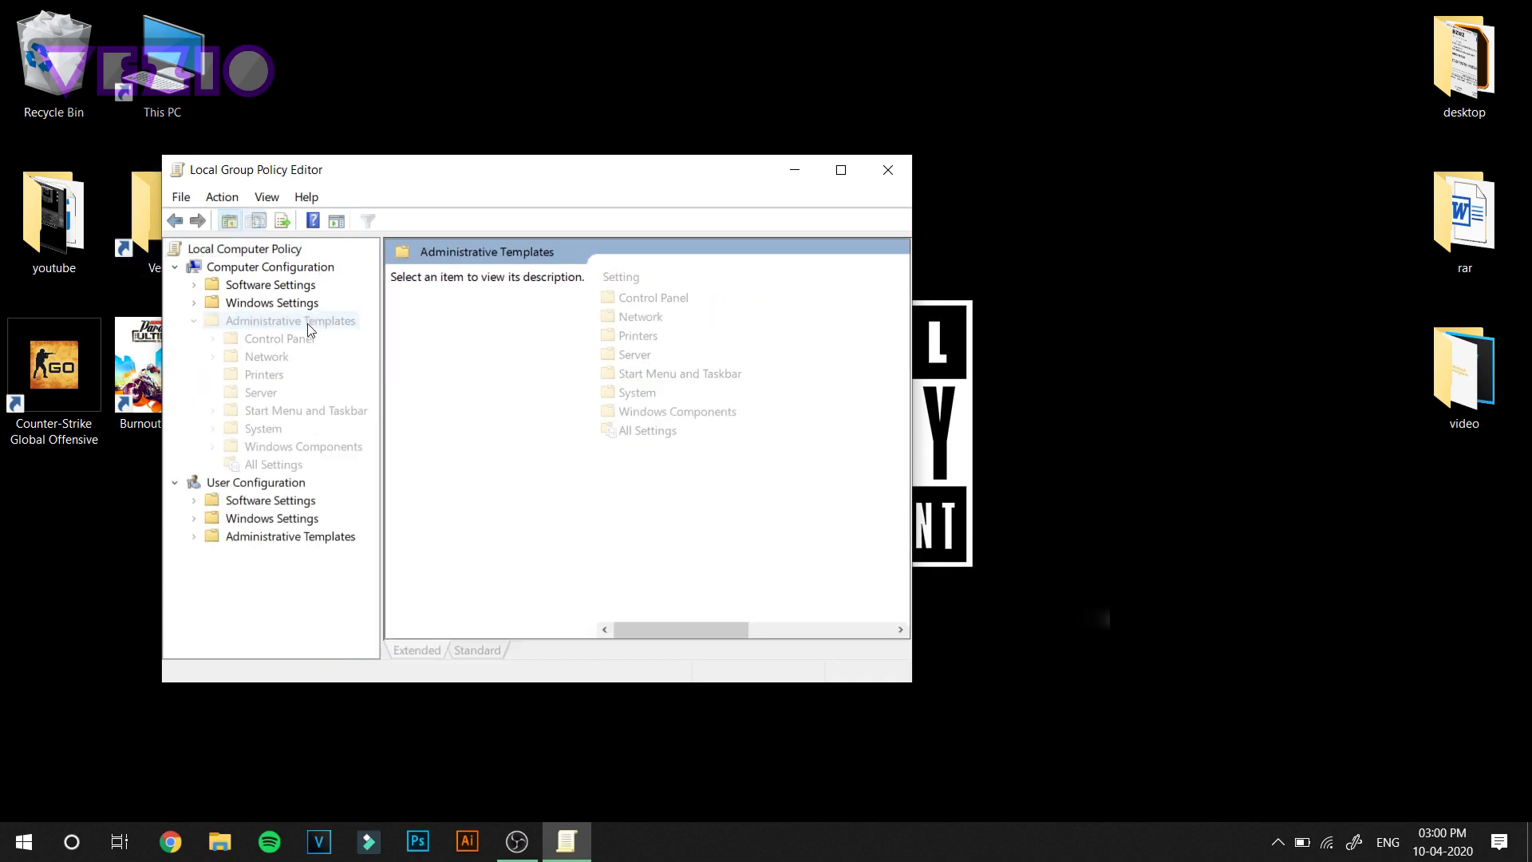
pyautogui.click(252, 360)
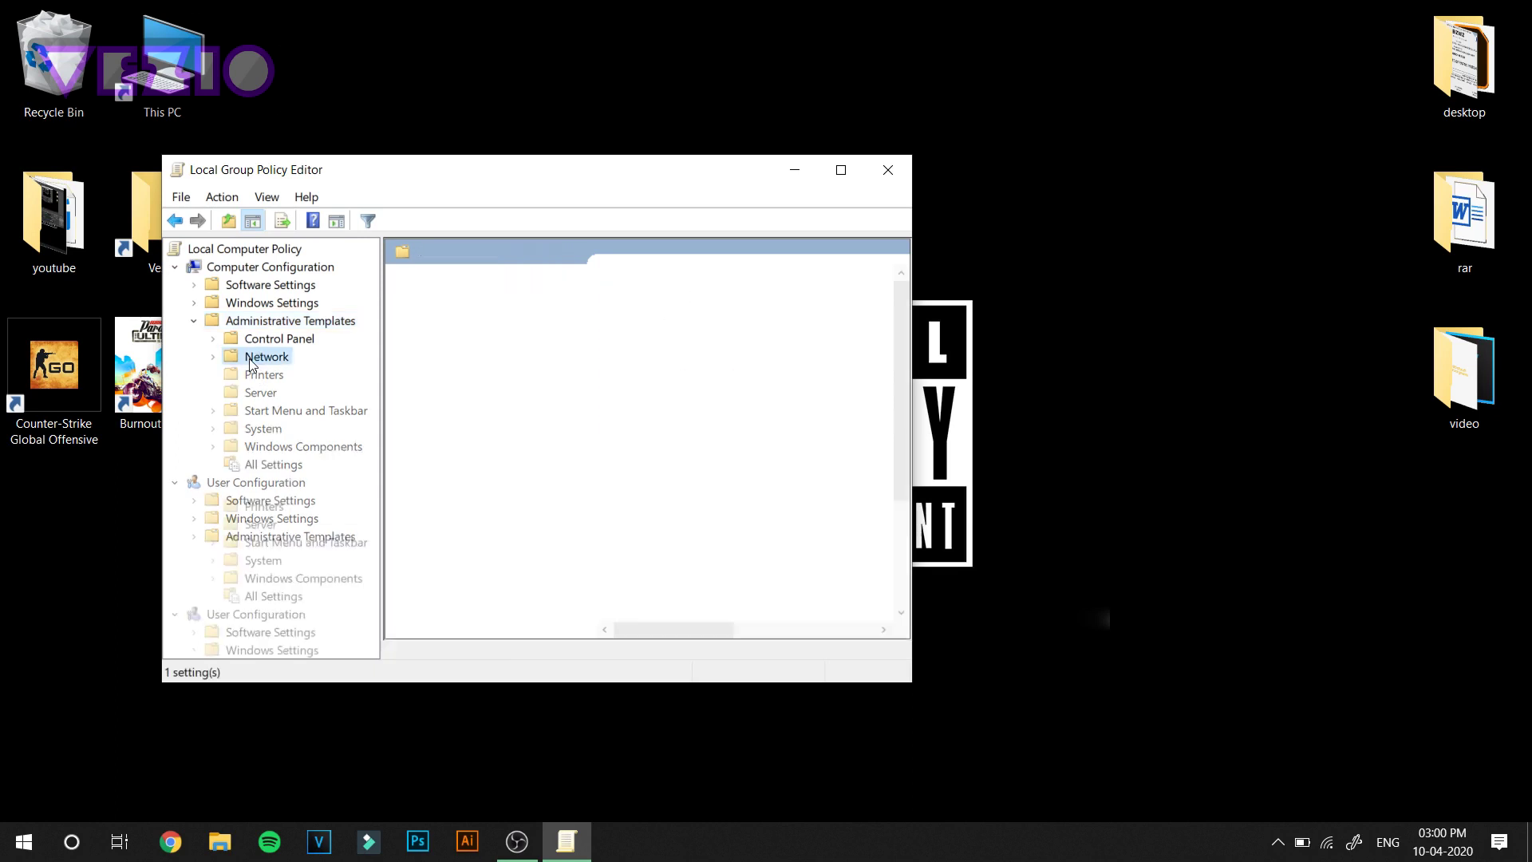
pyautogui.doubleClick(250, 363)
pyautogui.scroll(-3, 785, 395)
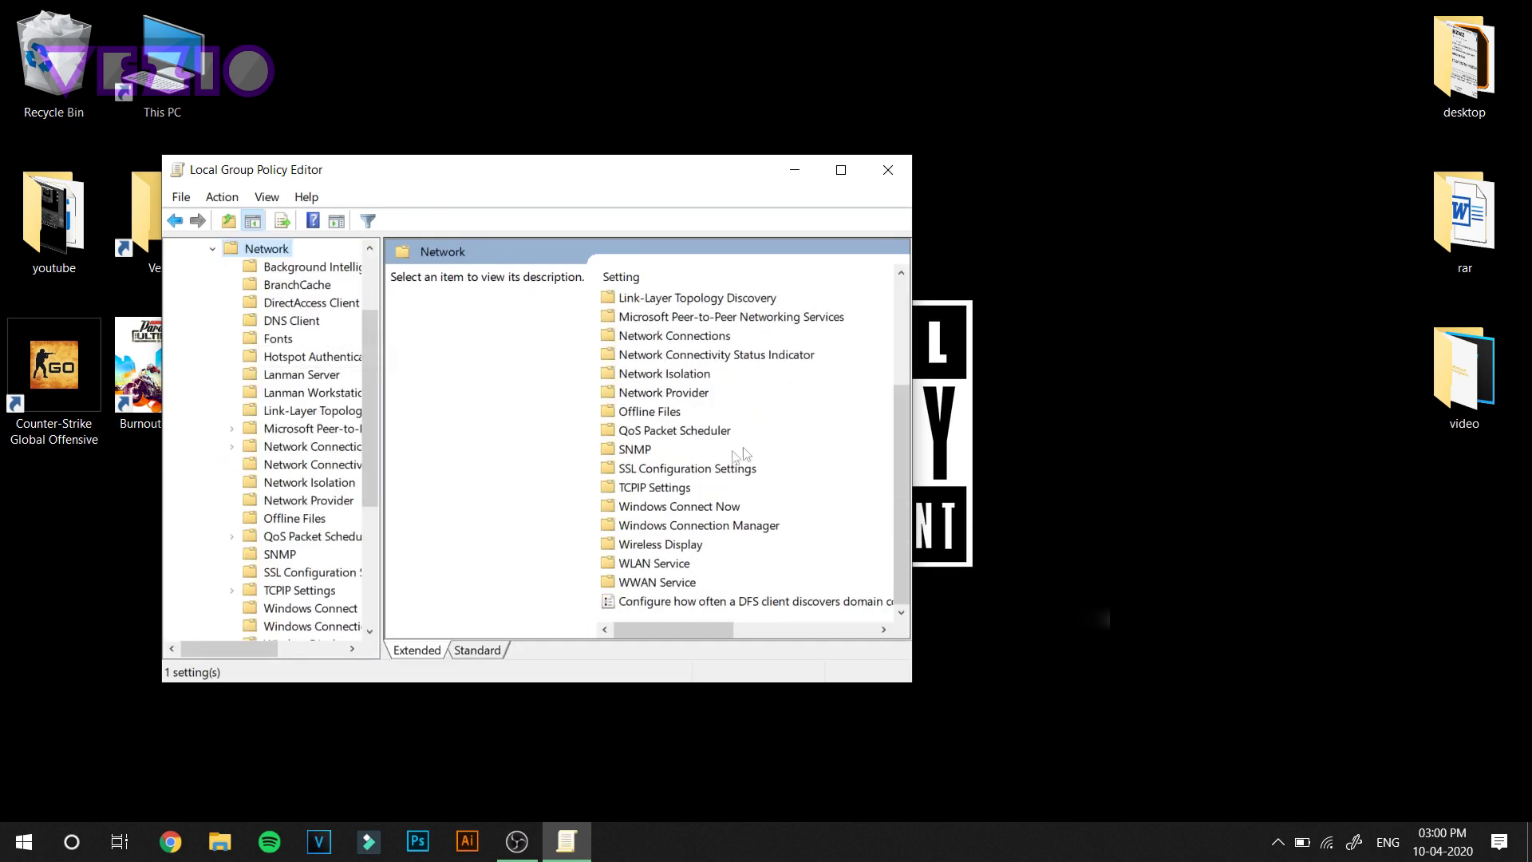
pyautogui.doubleClick(680, 431)
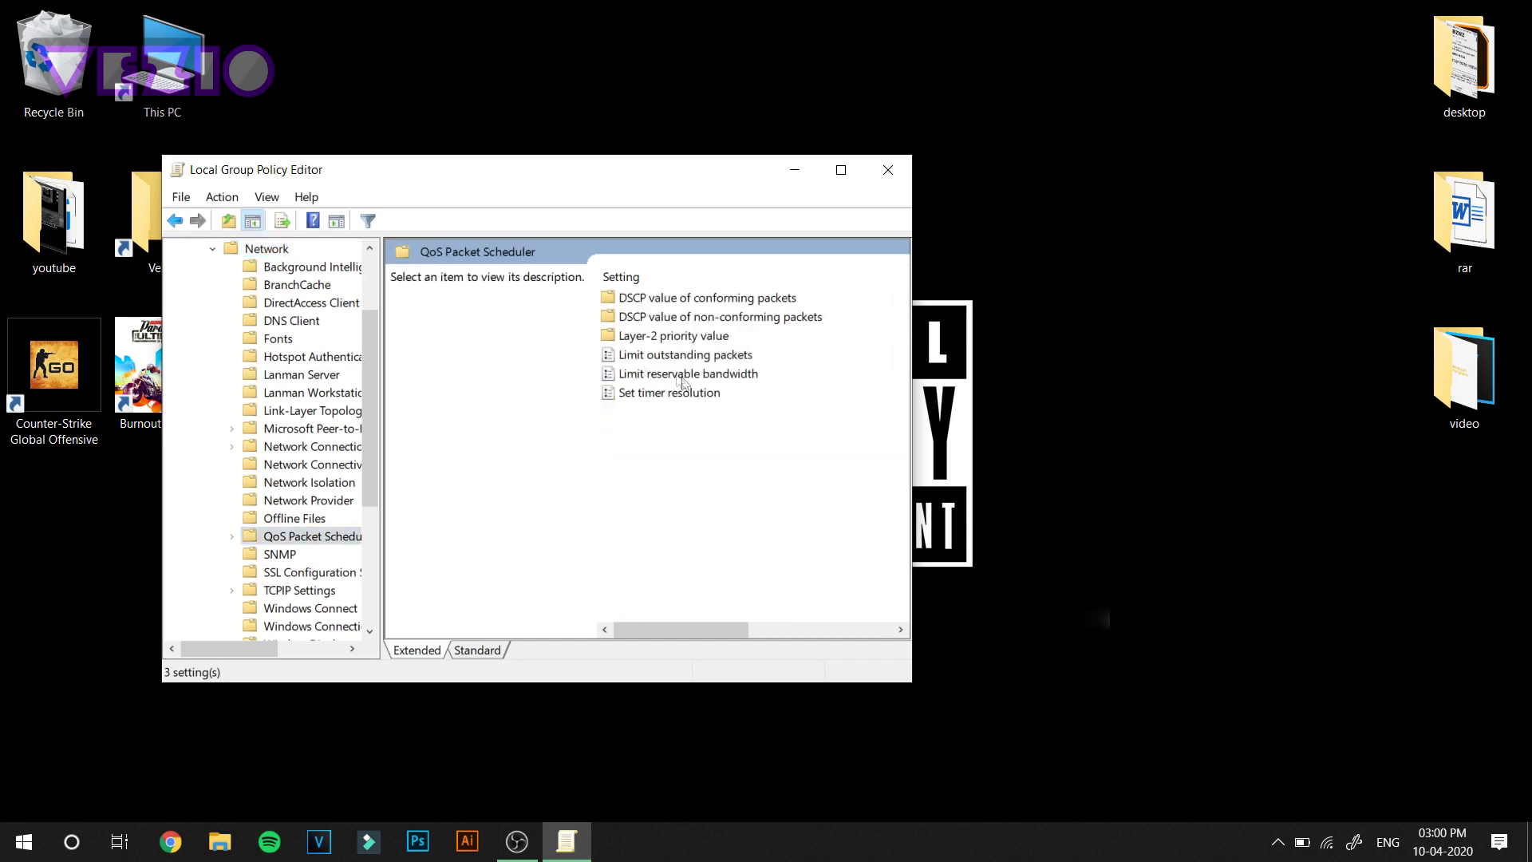
pyautogui.rightClick(727, 377)
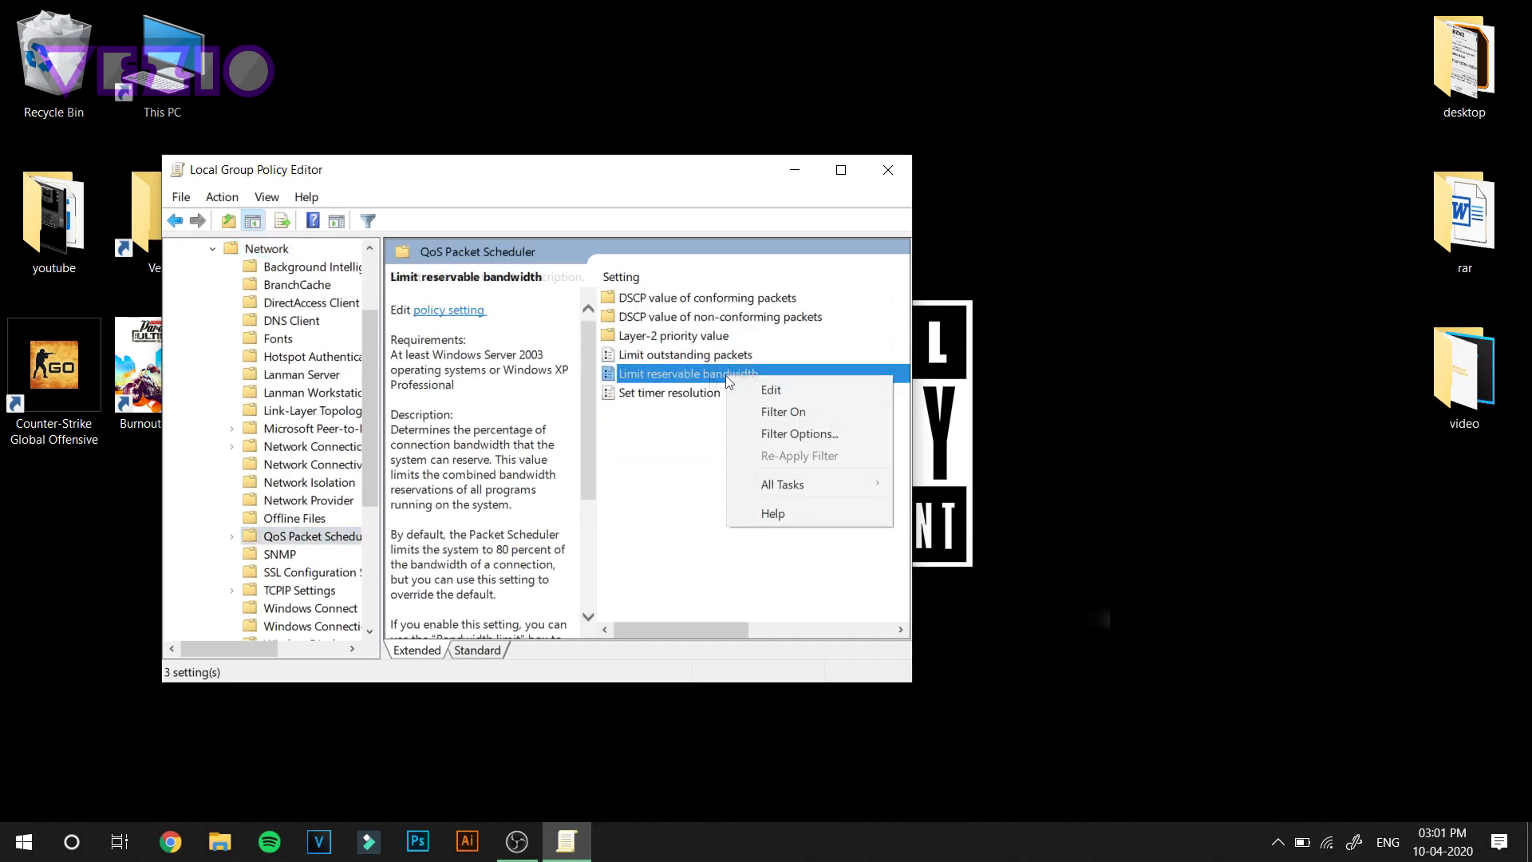
# Step: Enable Limit reservable bandwidth and set Bandwidth limit (%) to 0
pyautogui.click(781, 391)
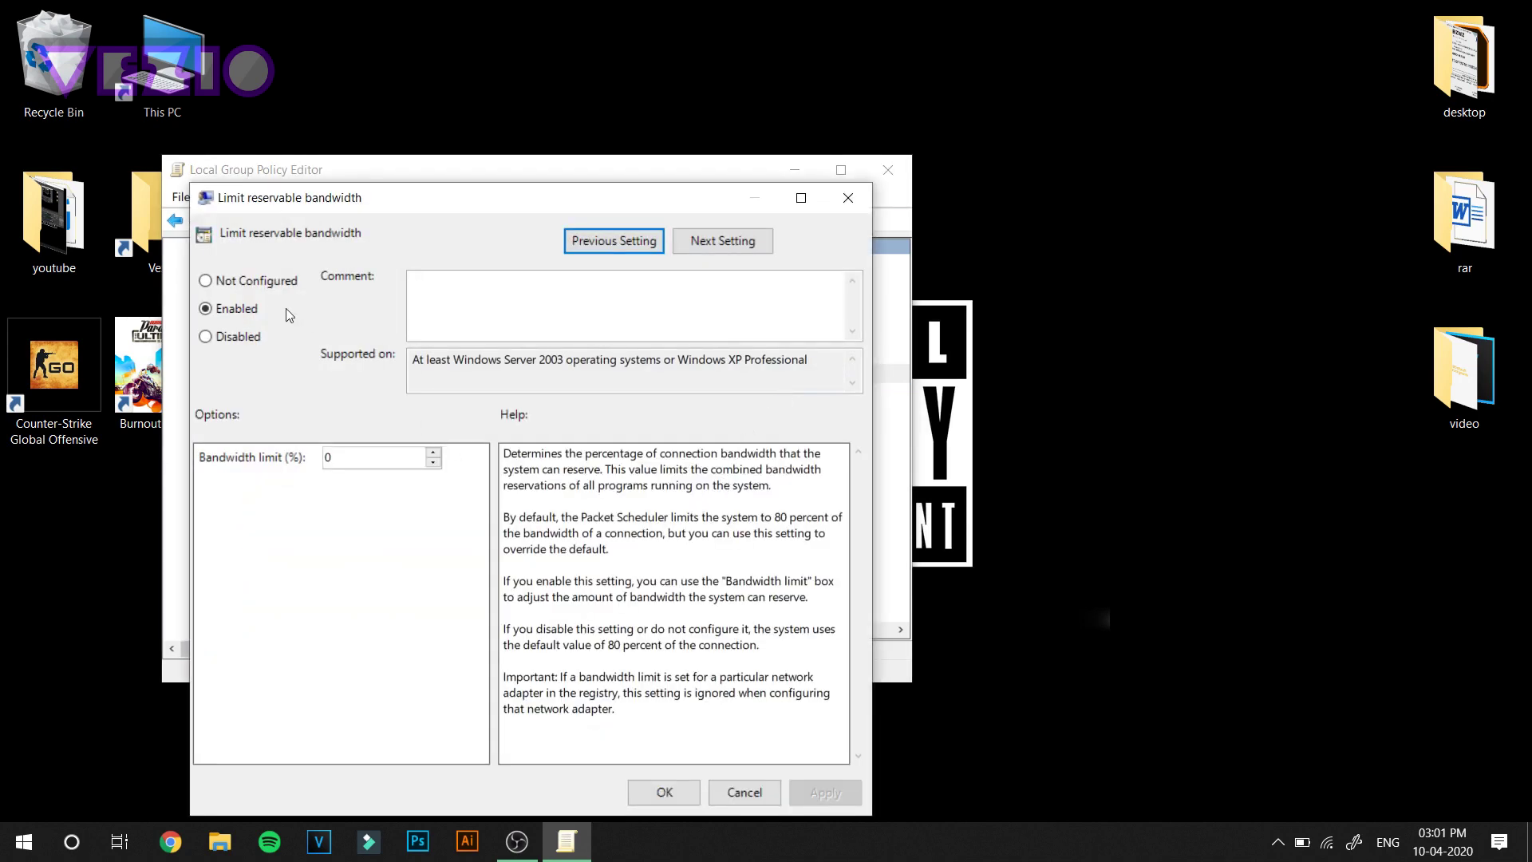
pyautogui.click(261, 285)
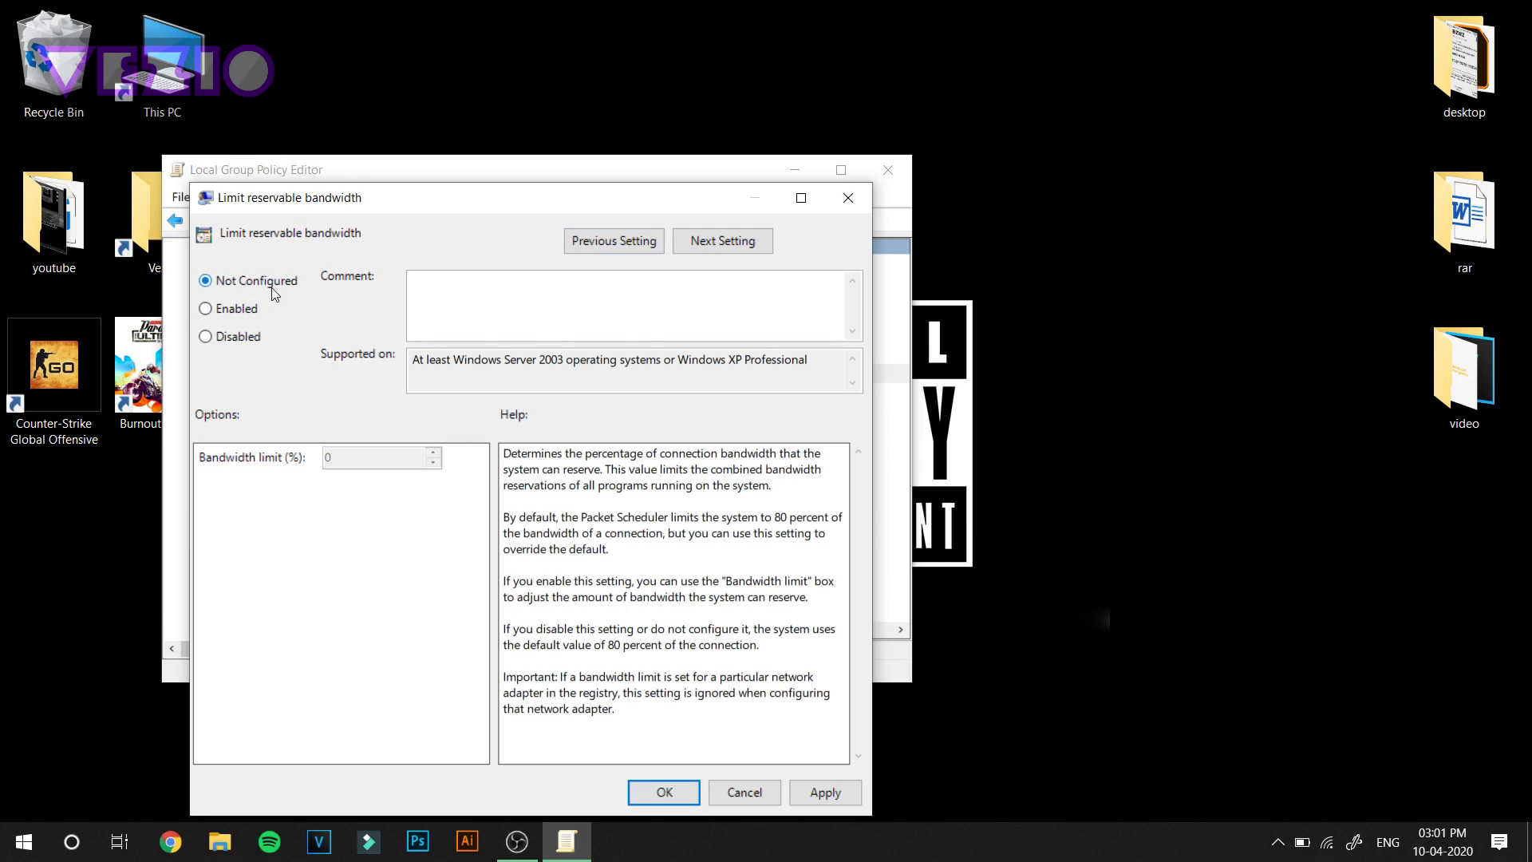
pyautogui.click(235, 311)
pyautogui.rightClick(343, 463)
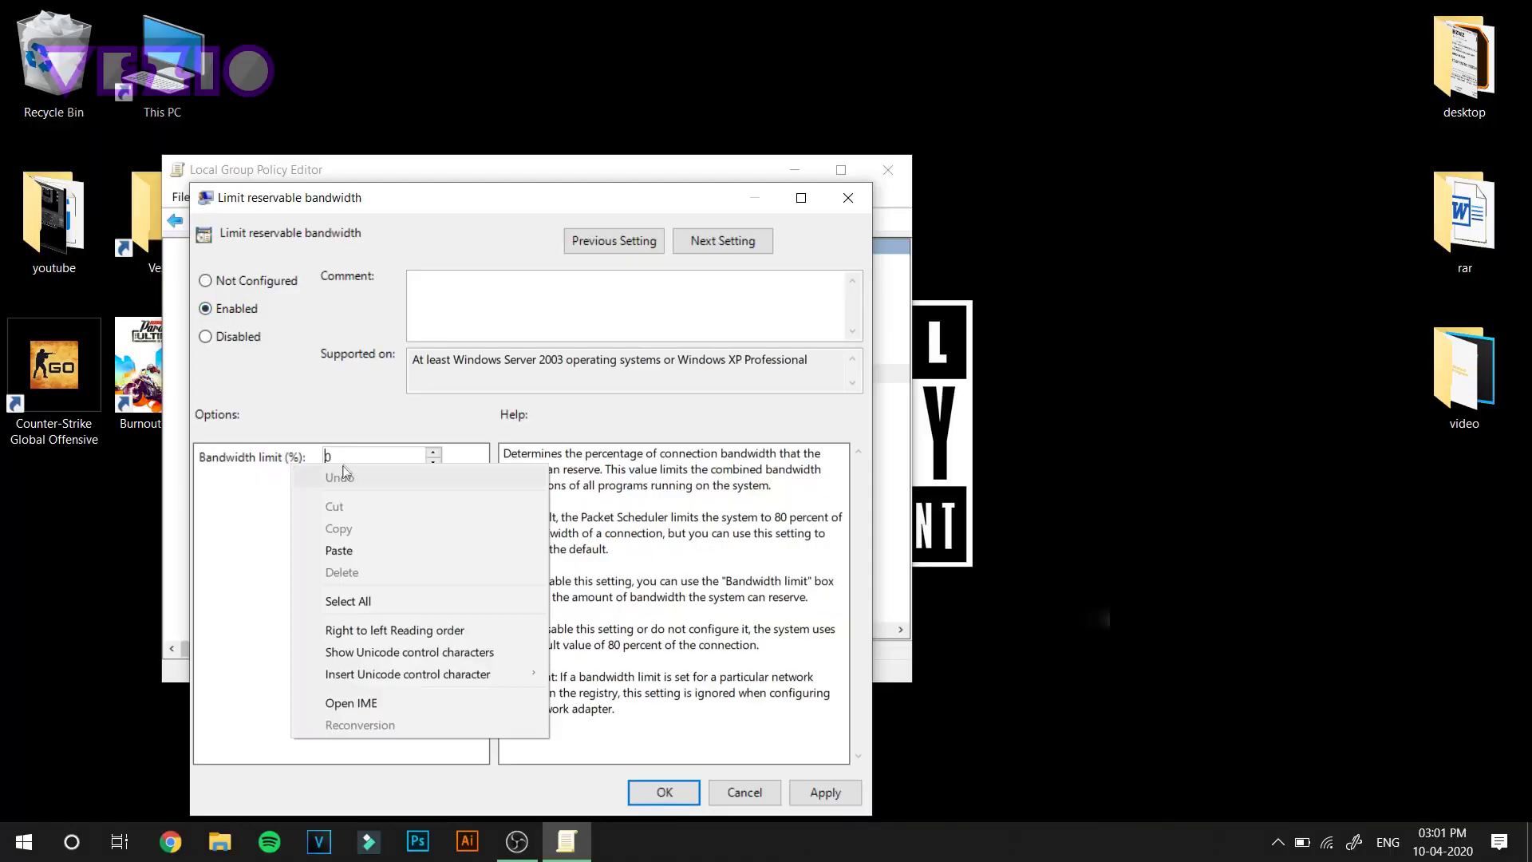
pyautogui.click(348, 601)
pyautogui.write('80')
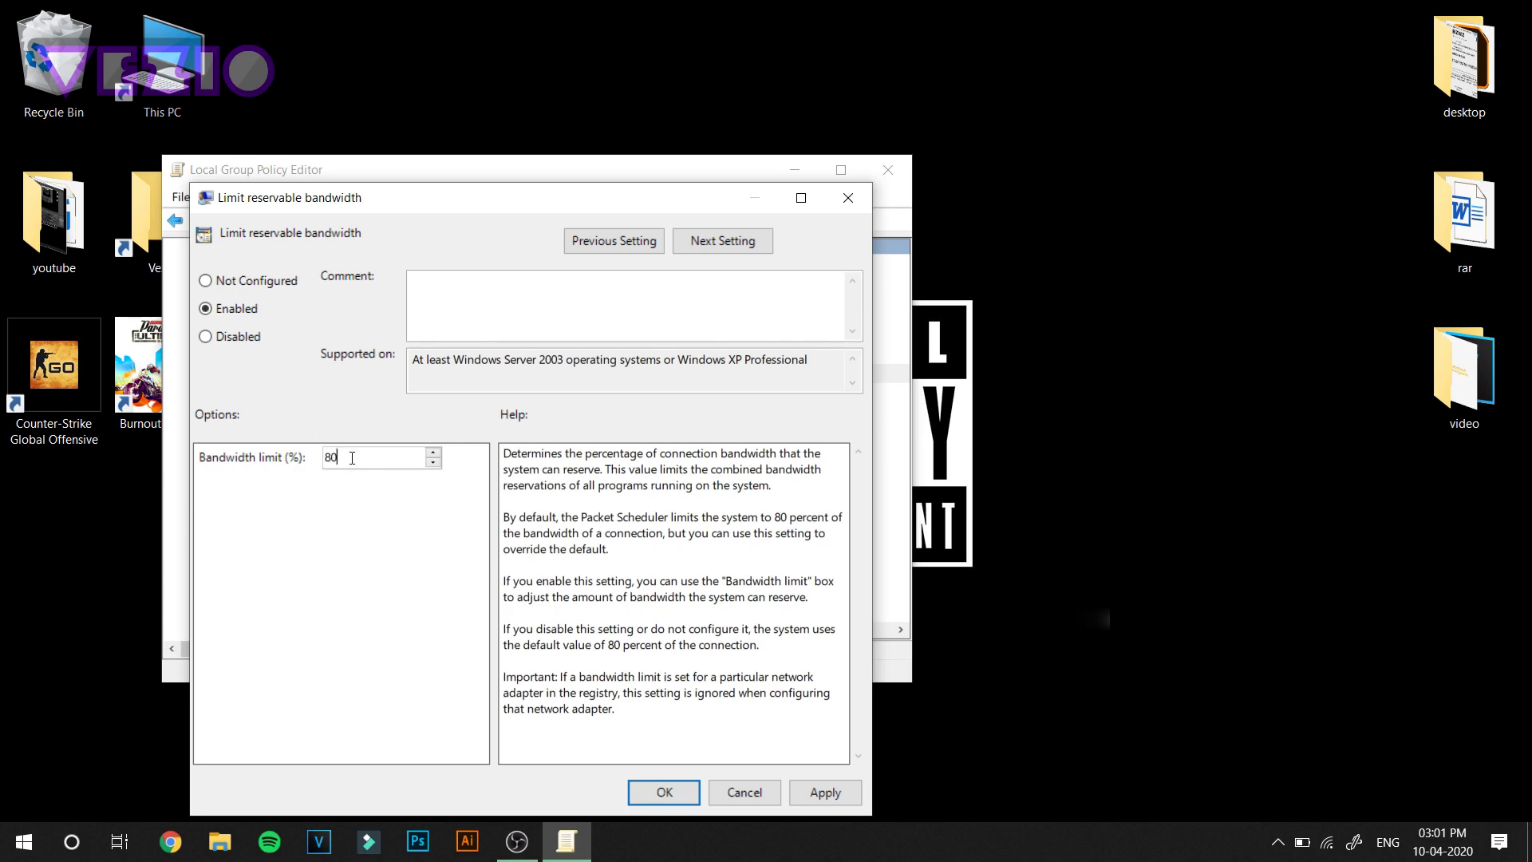
pyautogui.moveTo(351, 456); pyautogui.dragTo(309, 469)
pyautogui.write('0')
# Step: Apply and confirm the policy, then close the Local Group Policy Editor
pyautogui.click(809, 793)
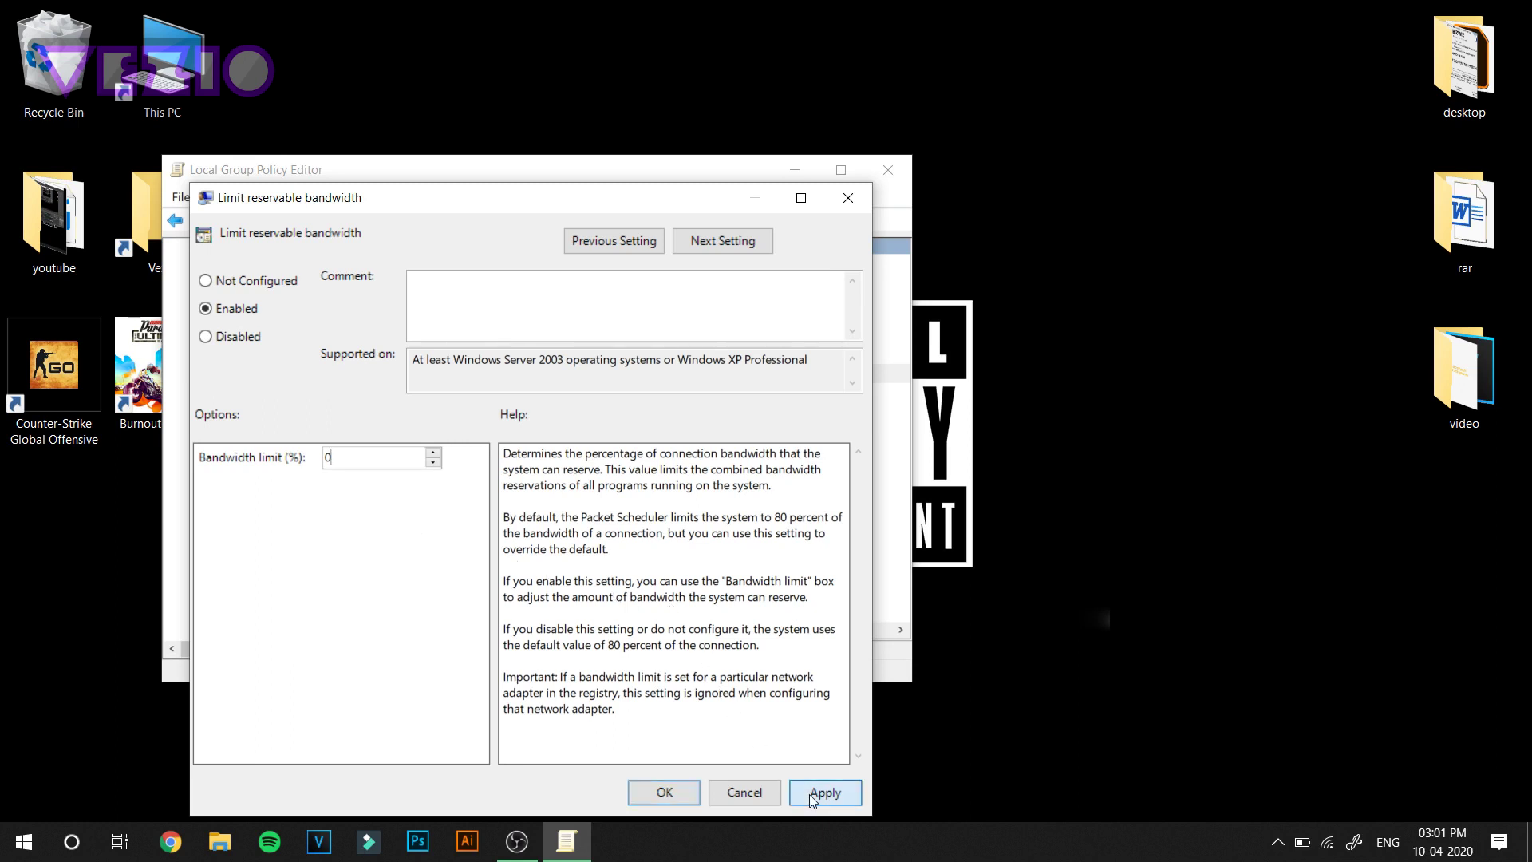
pyautogui.click(665, 792)
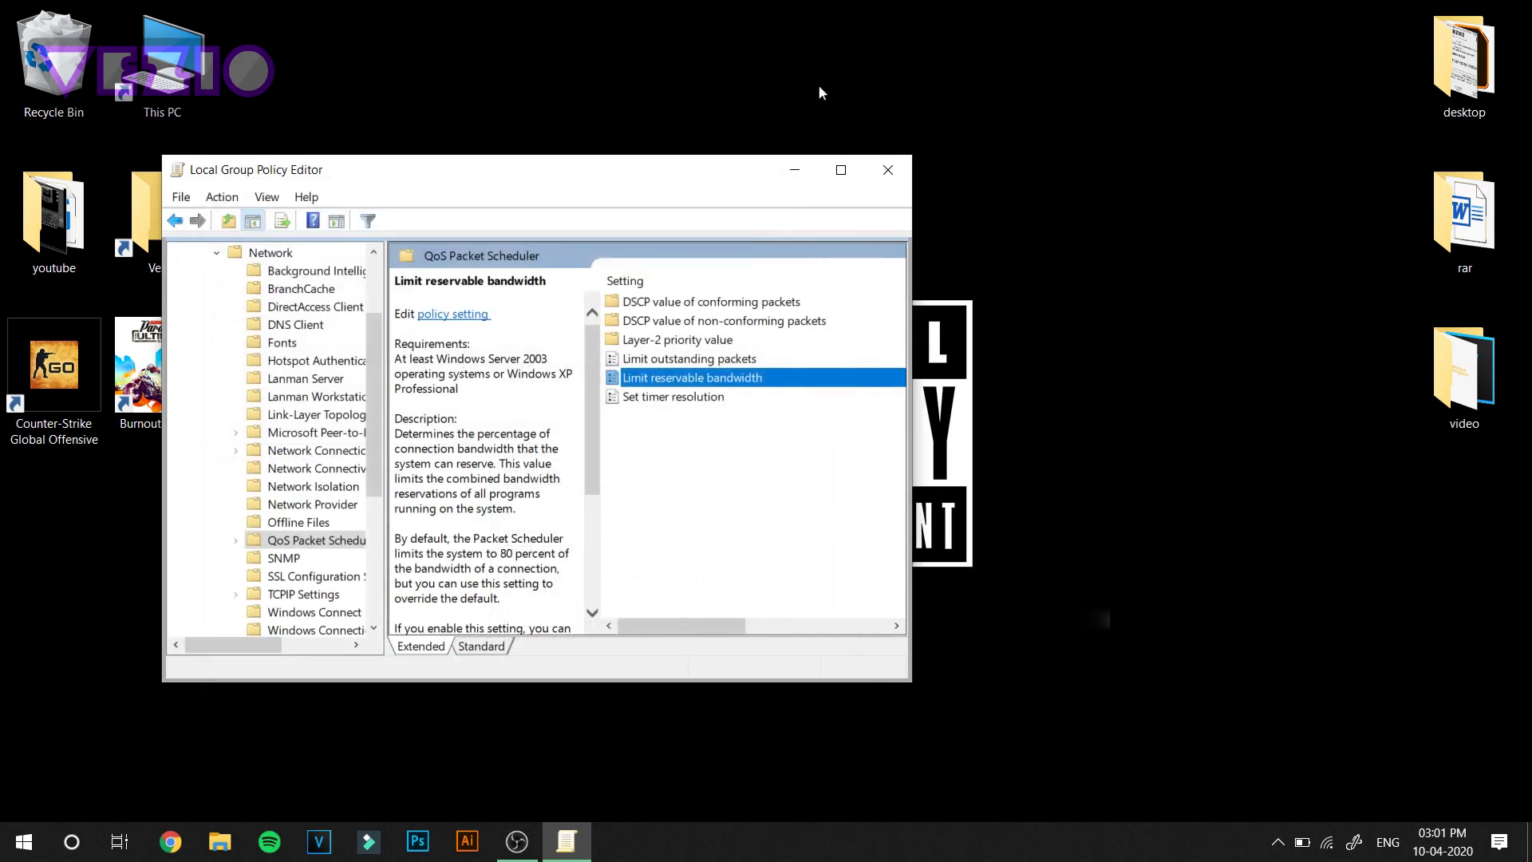
pyautogui.click(886, 172)
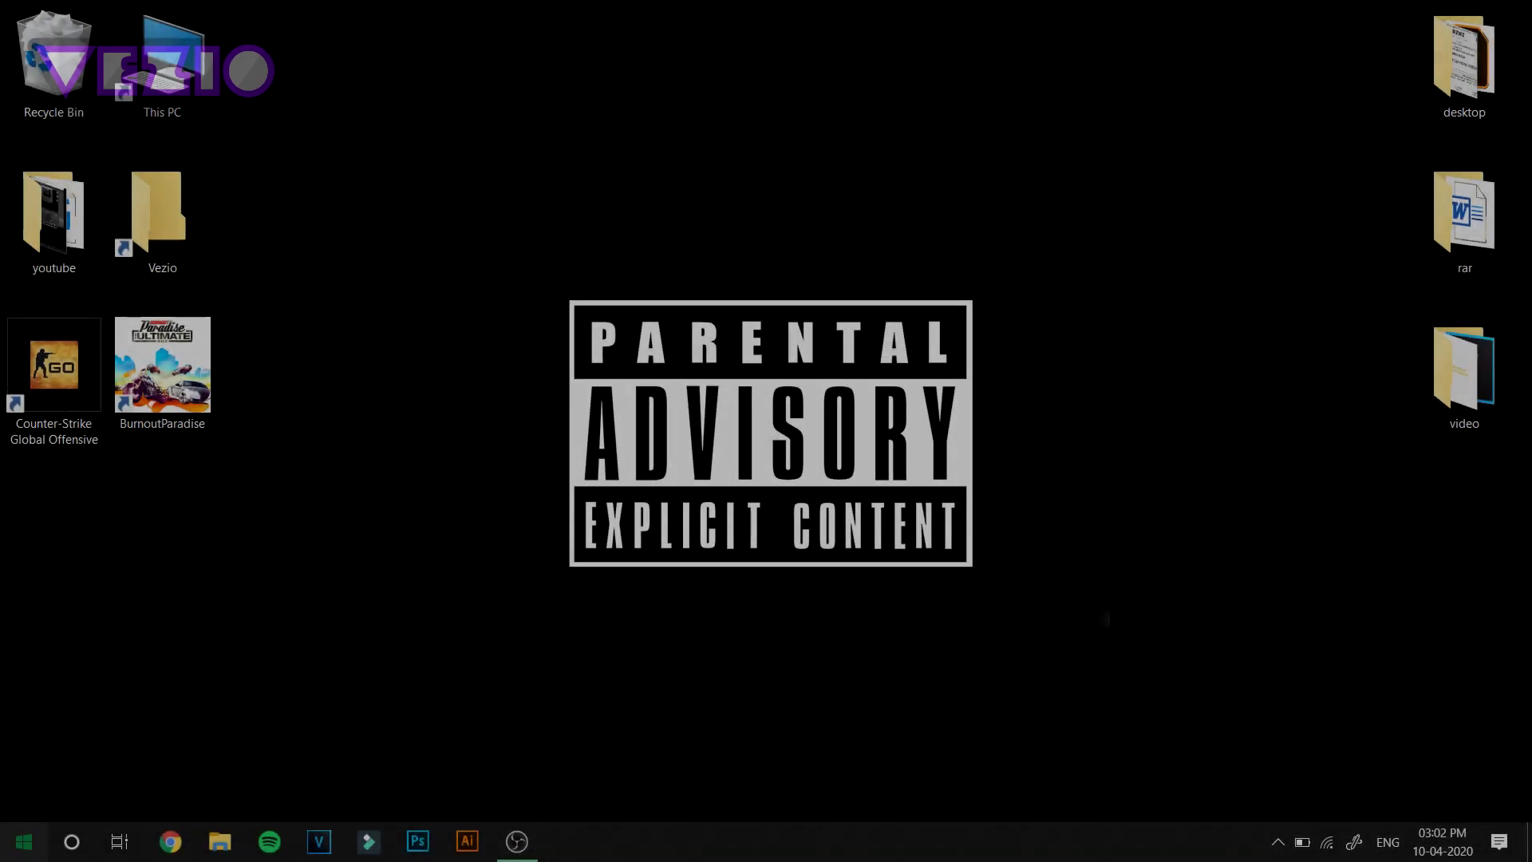
pyautogui.press('super')
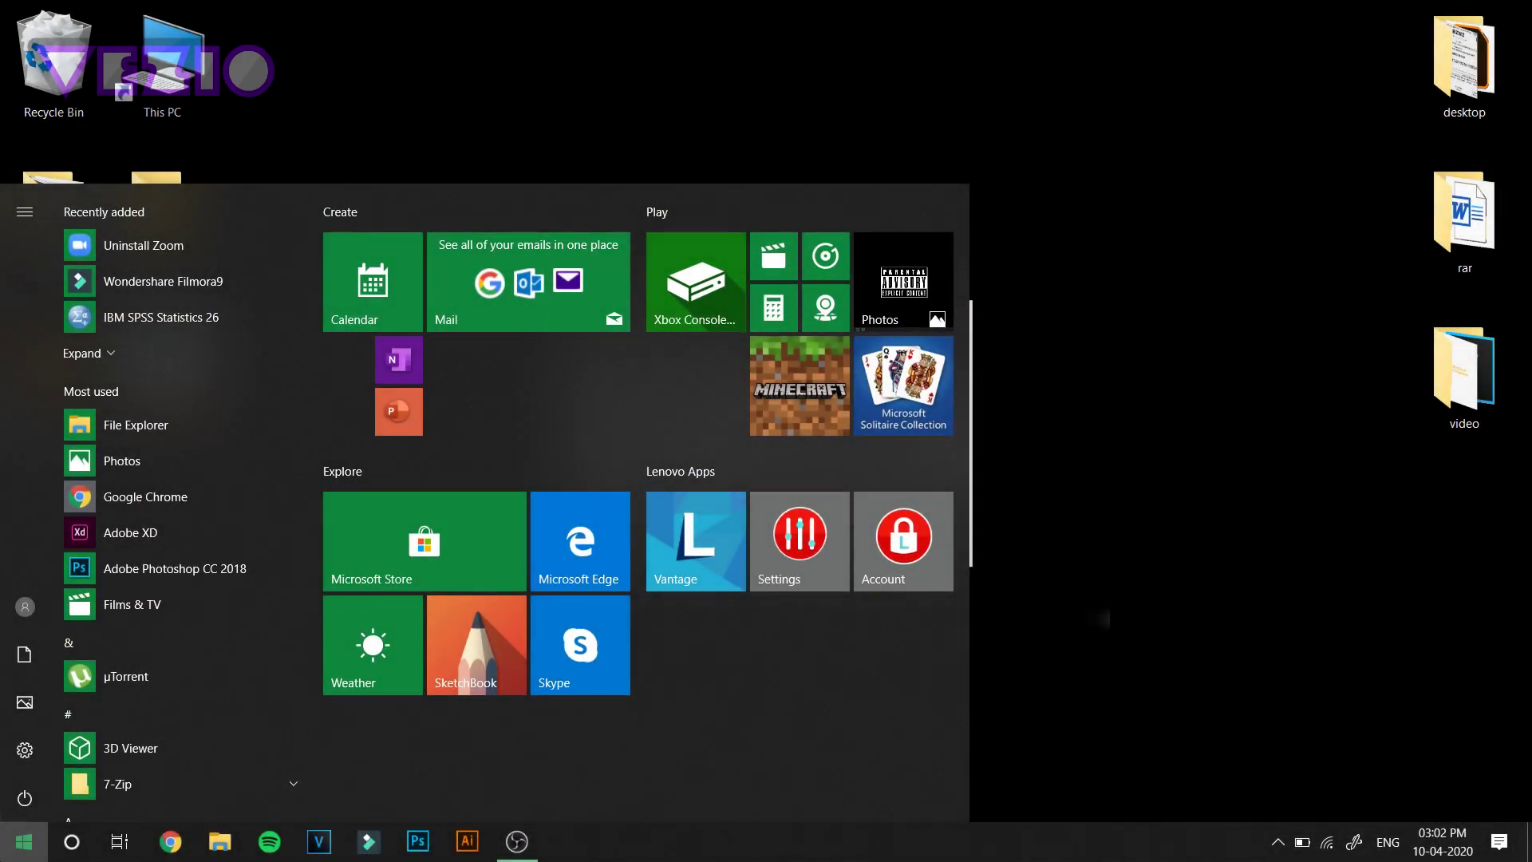
# Step: Search 'background', open the Background apps page and scroll through the app toggles
pyautogui.write('backgroun')
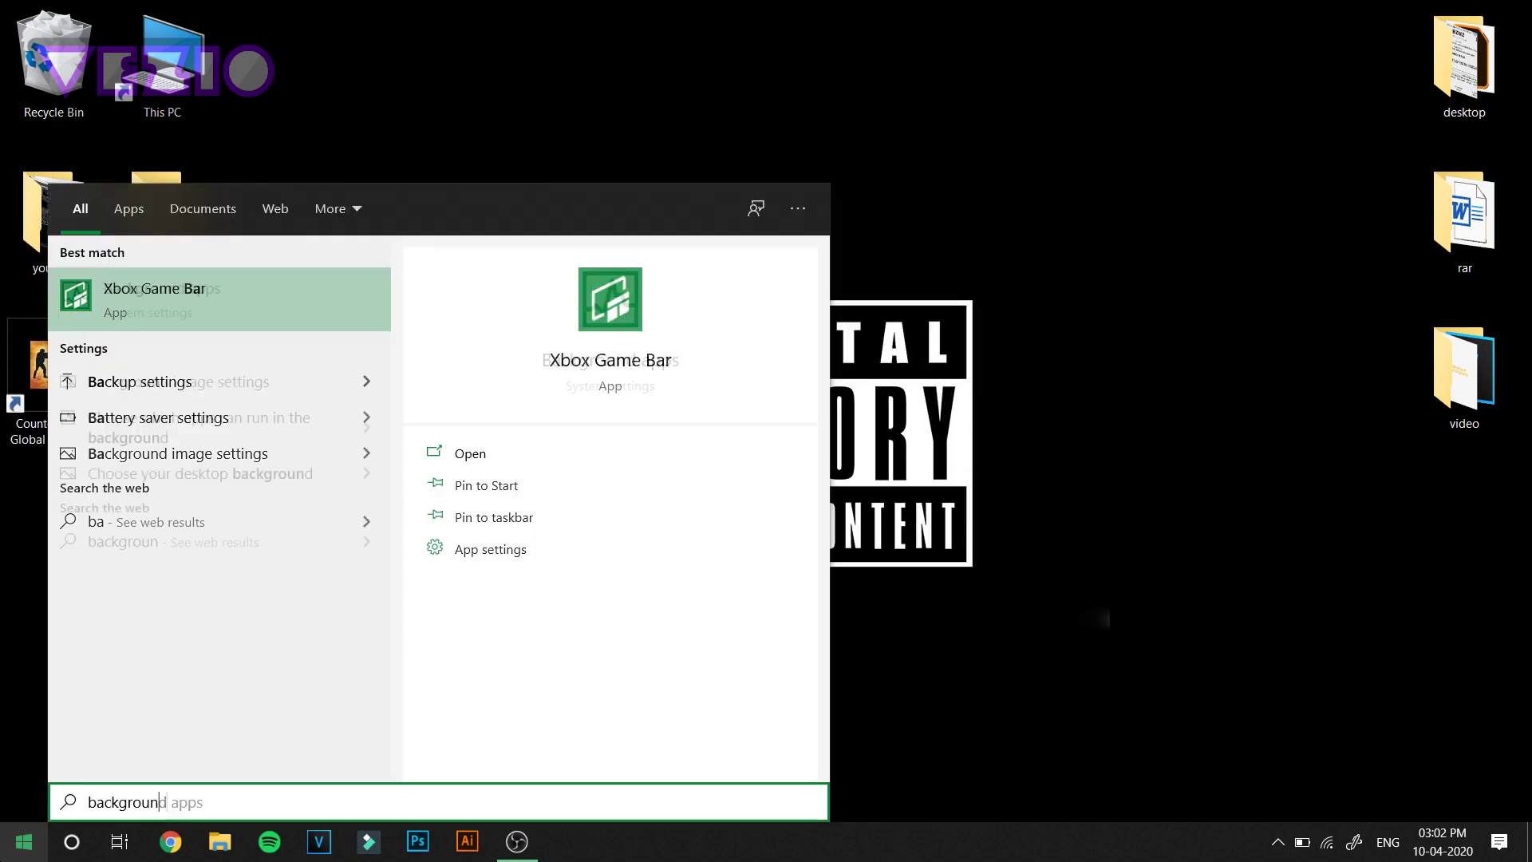
pyautogui.write('d')
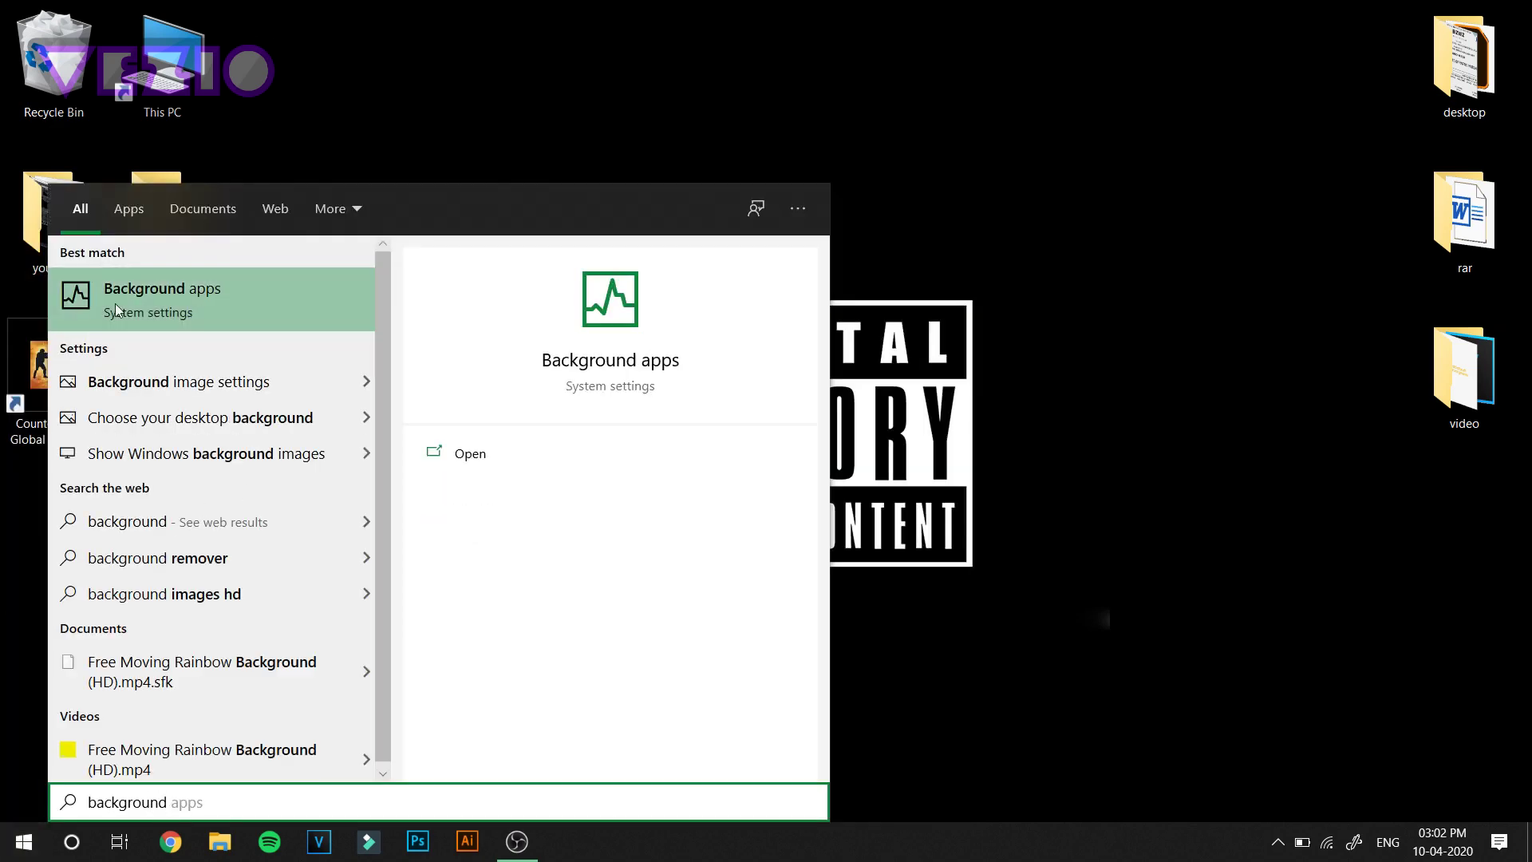
pyautogui.click(115, 308)
pyautogui.click(104, 218)
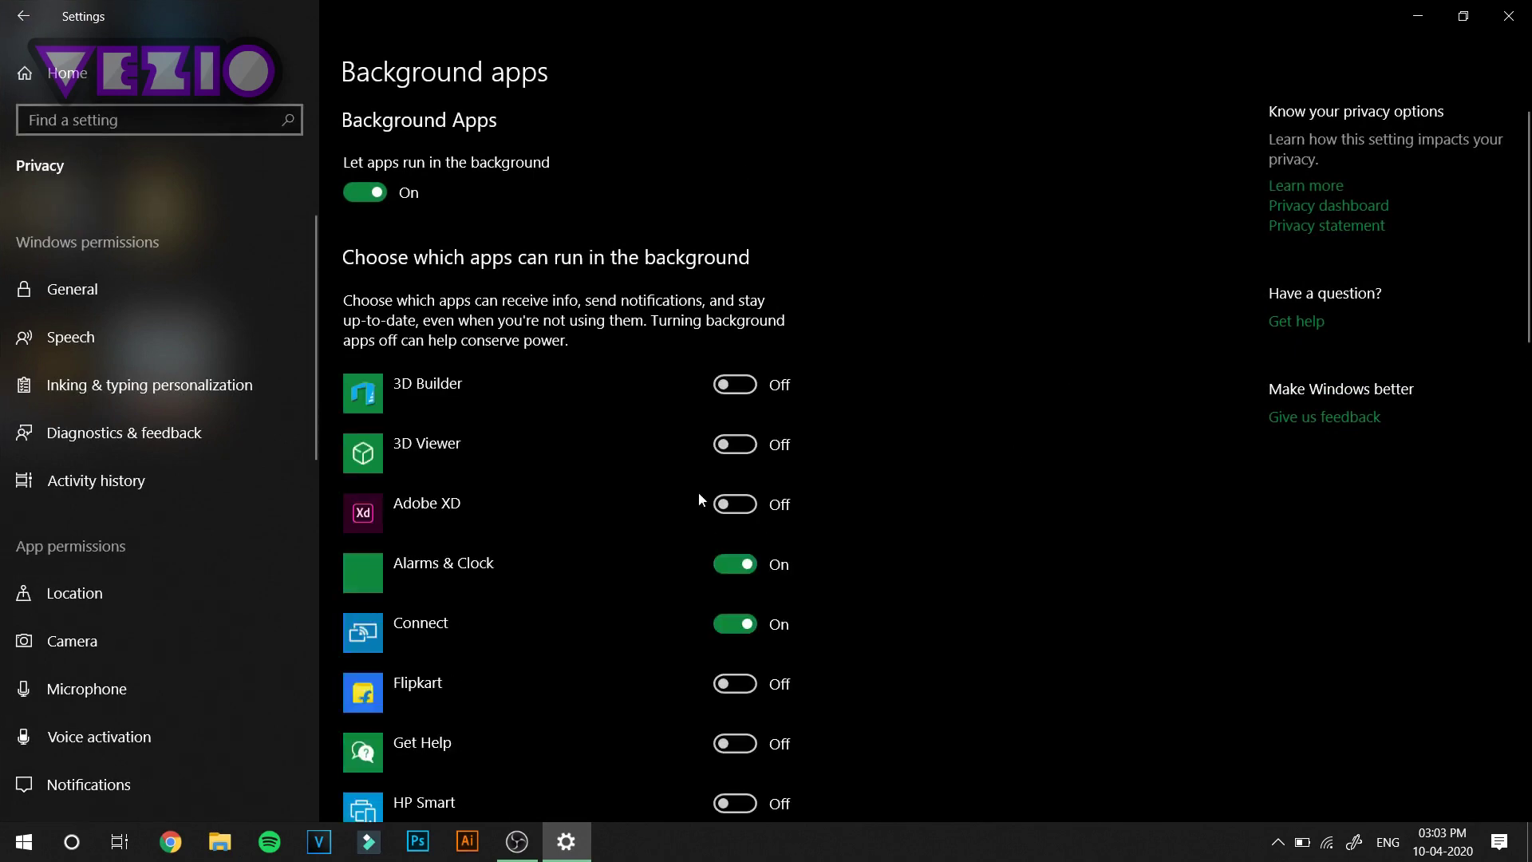
pyautogui.scroll(-10, 699, 498)
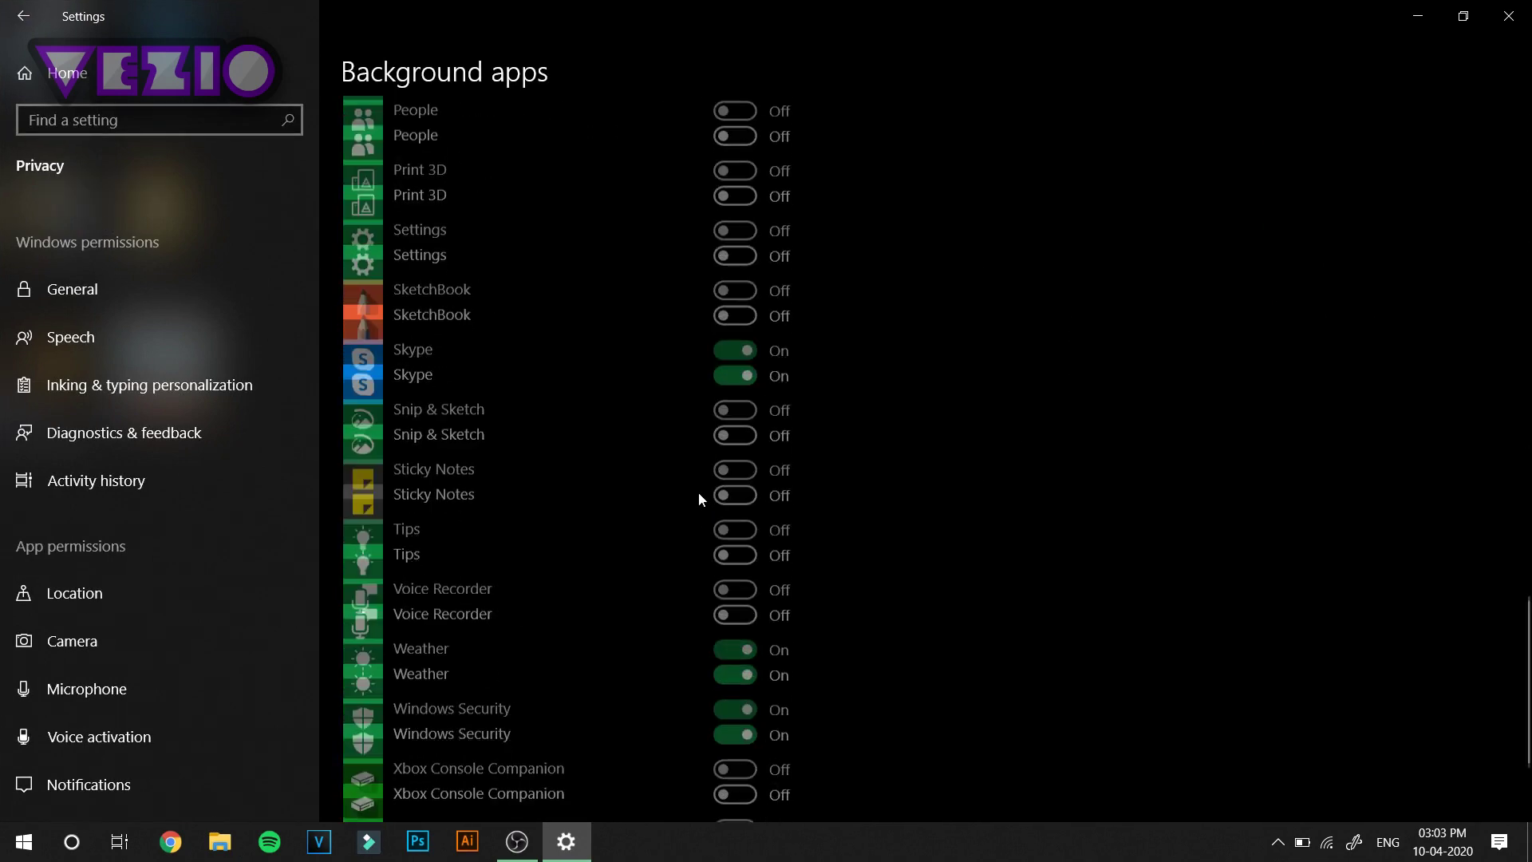
pyautogui.scroll(-3, 699, 498)
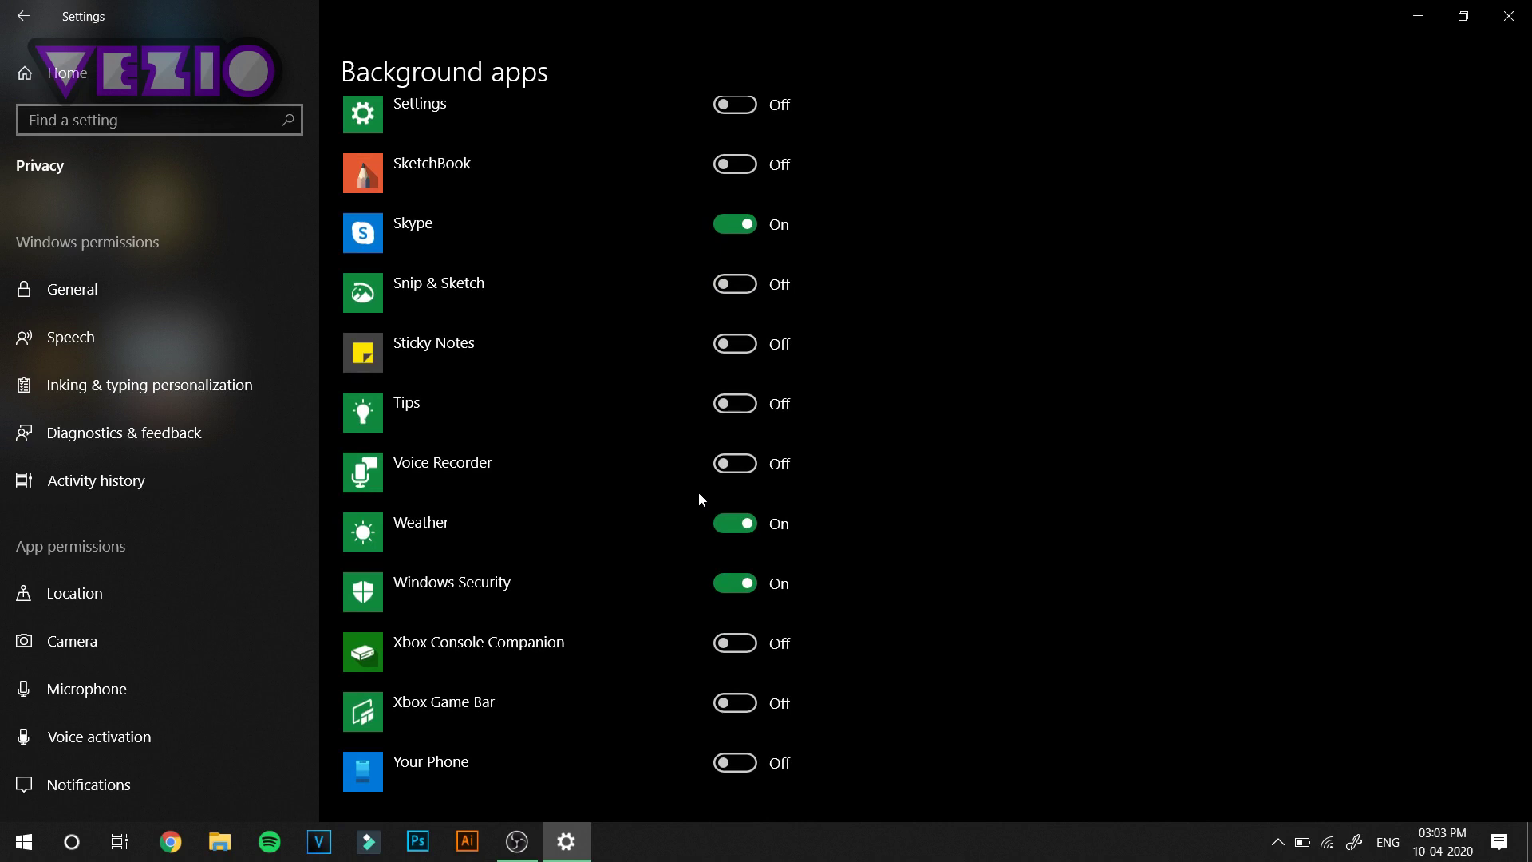
pyautogui.scroll(-1, 699, 498)
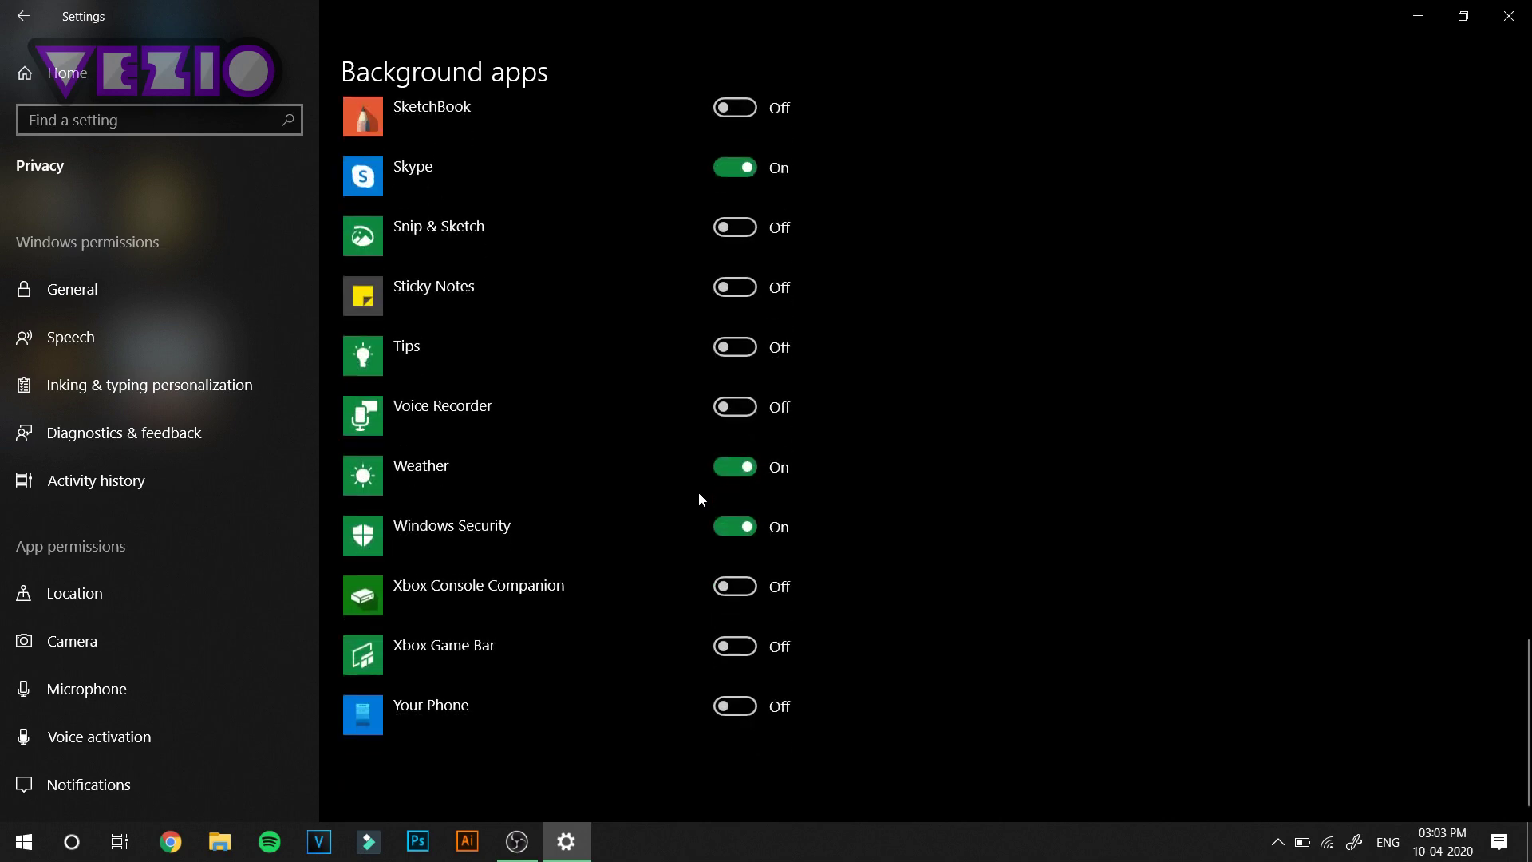
pyautogui.scroll(5, 699, 498)
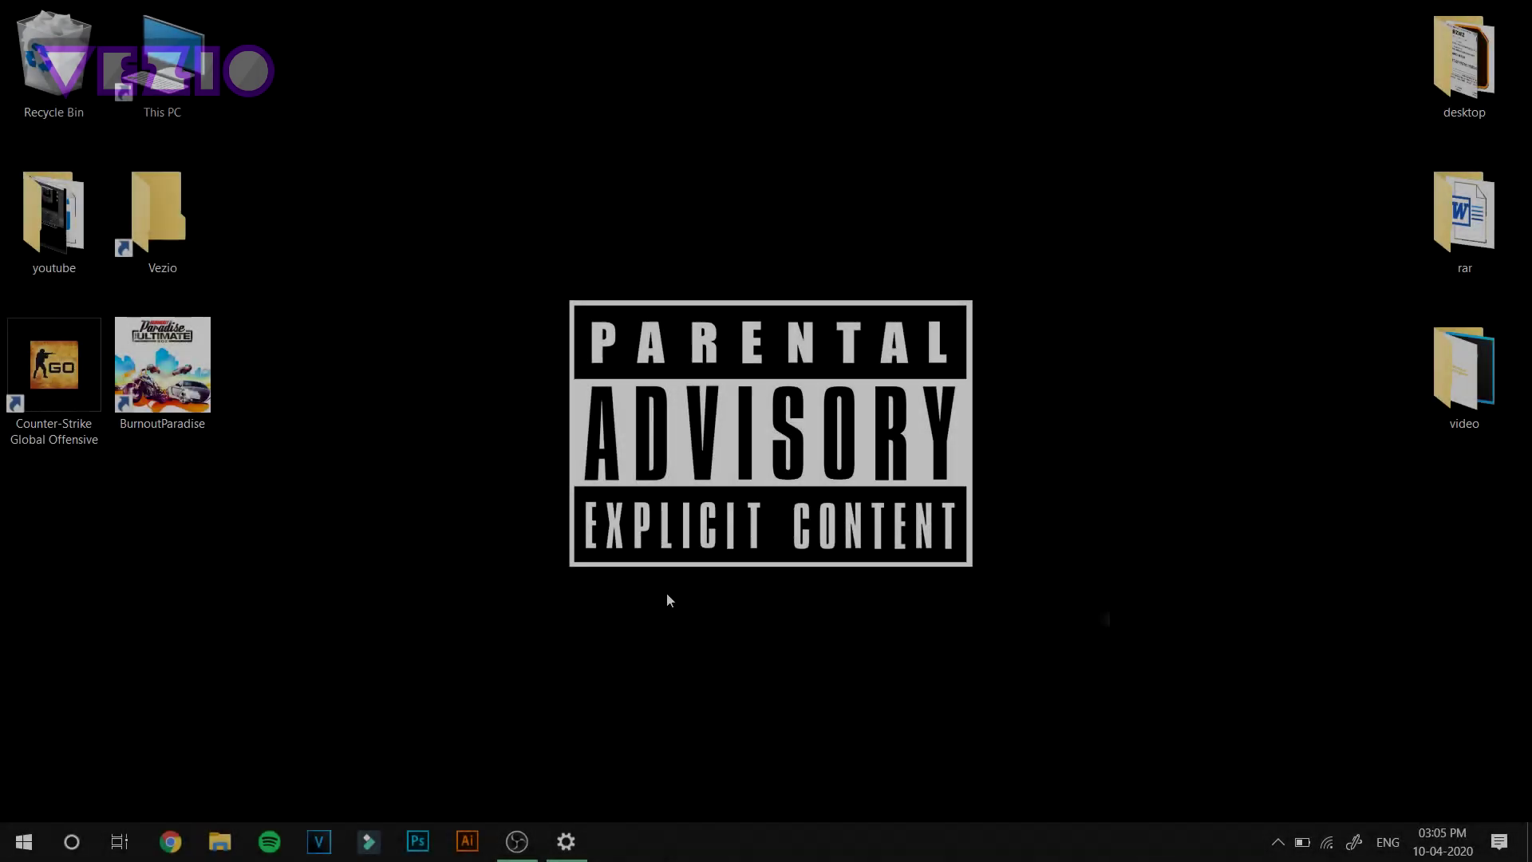
# Step: Open Control Panel and go to Network and Sharing Center > Change adapter settings
pyautogui.press('super')
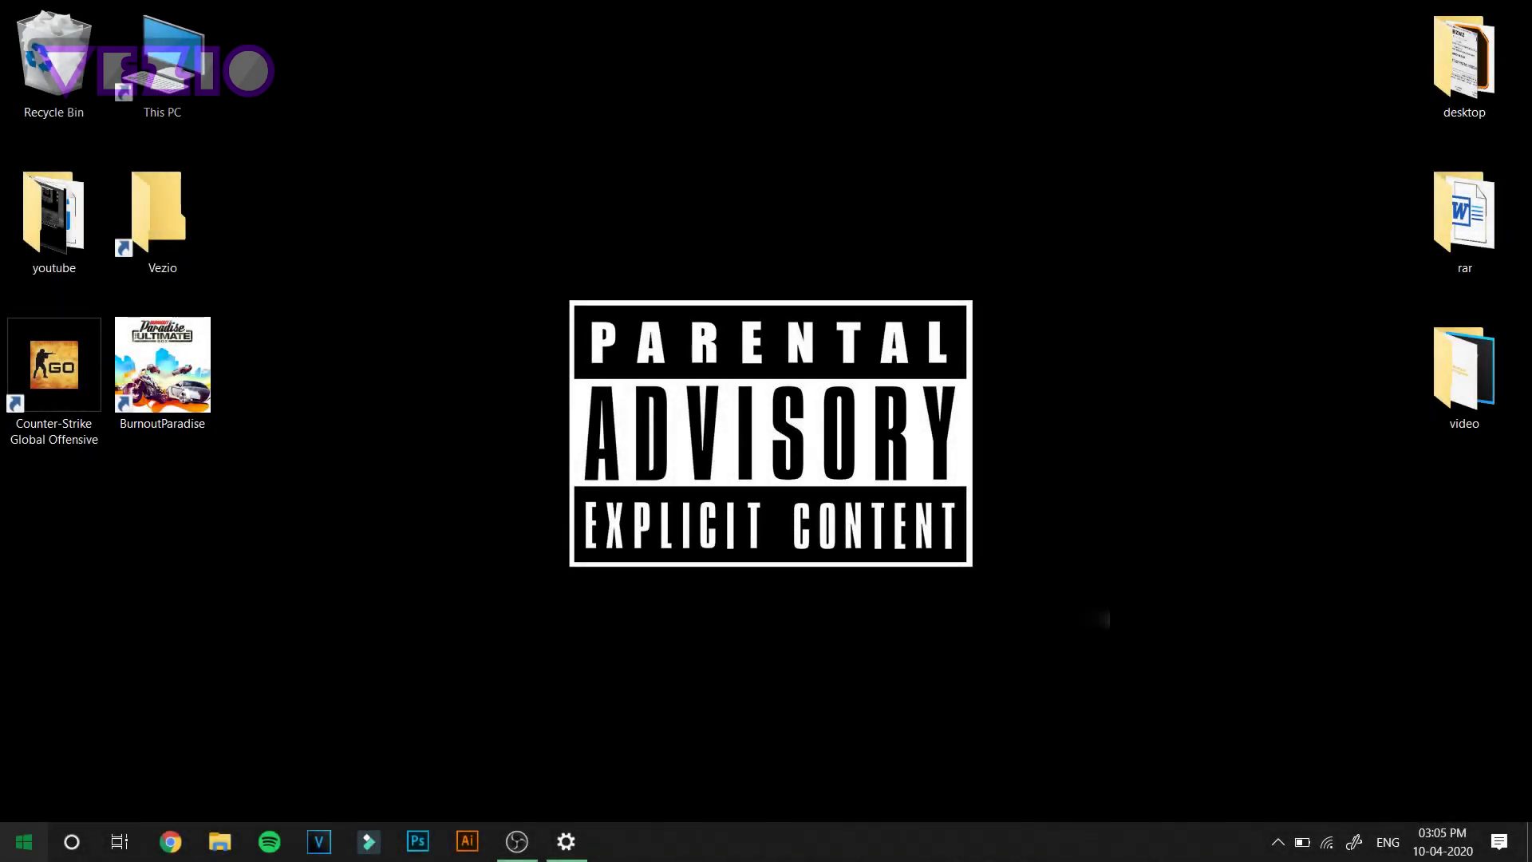
pyautogui.write('control')
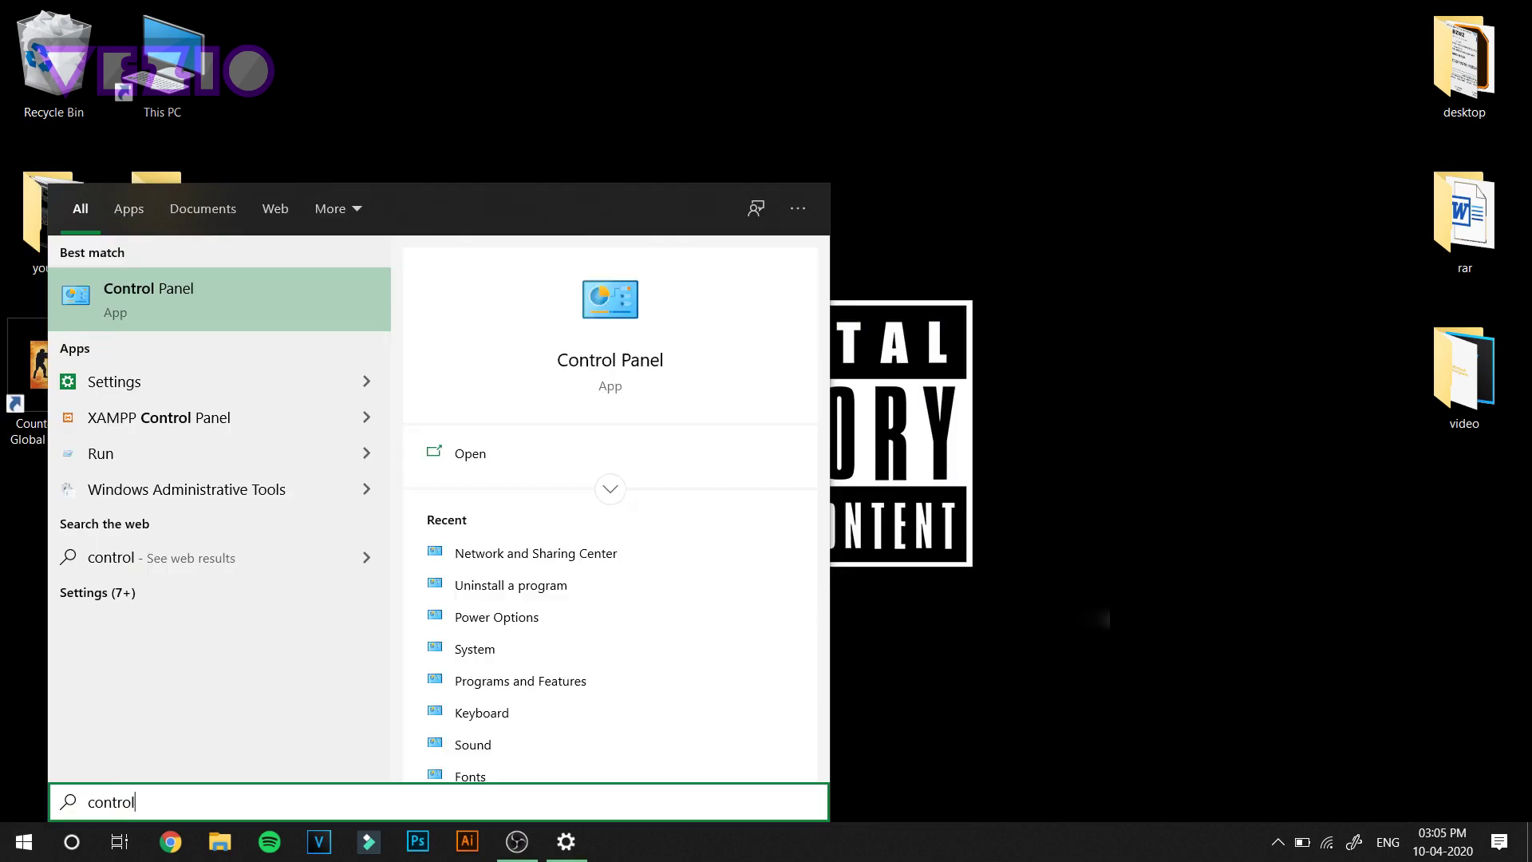
pyautogui.press('Return')
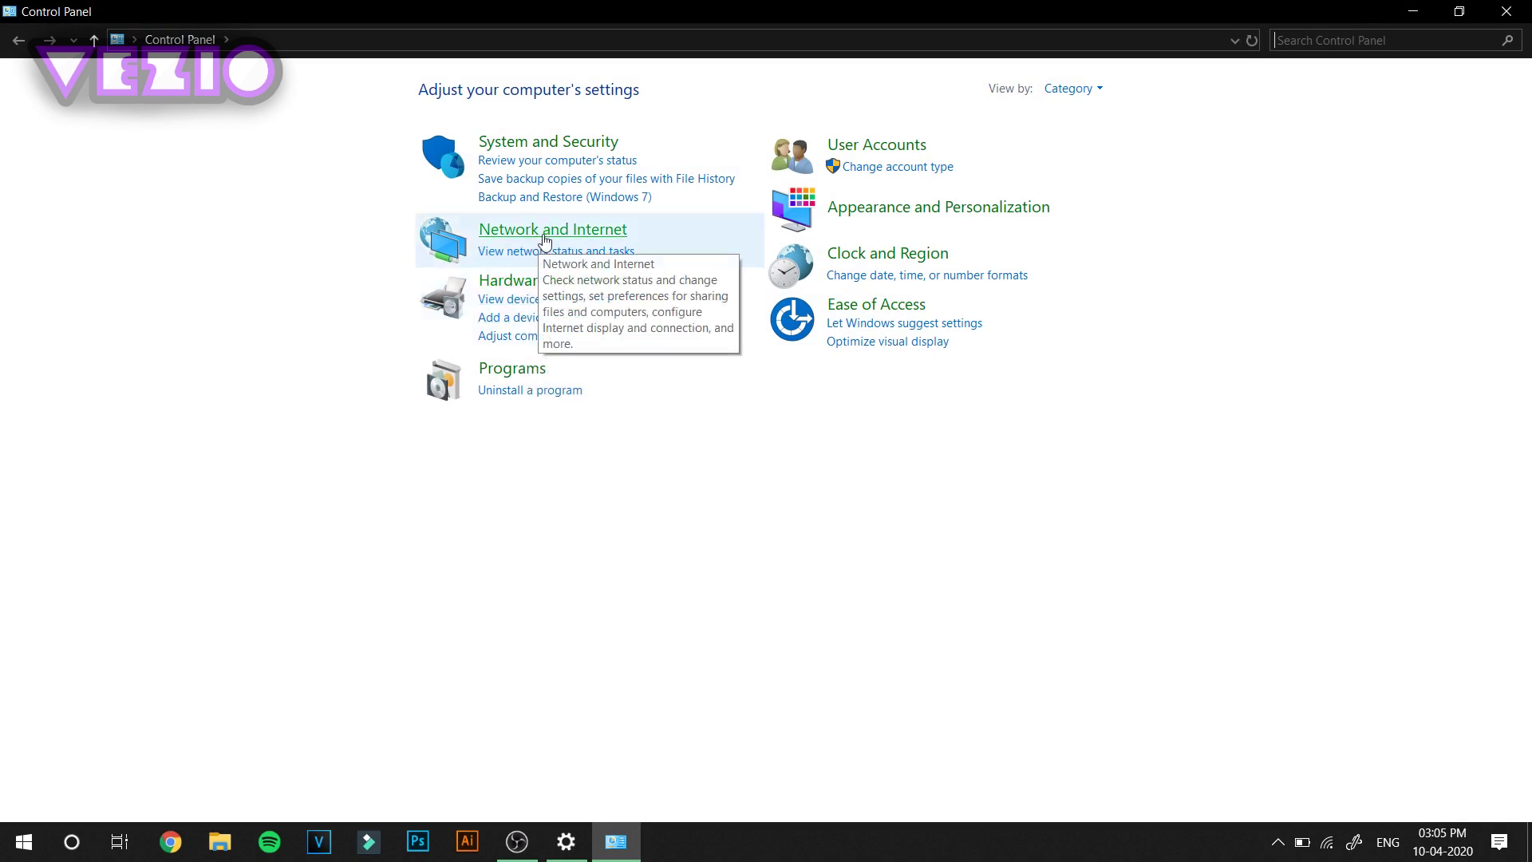
pyautogui.click(544, 241)
pyautogui.click(363, 89)
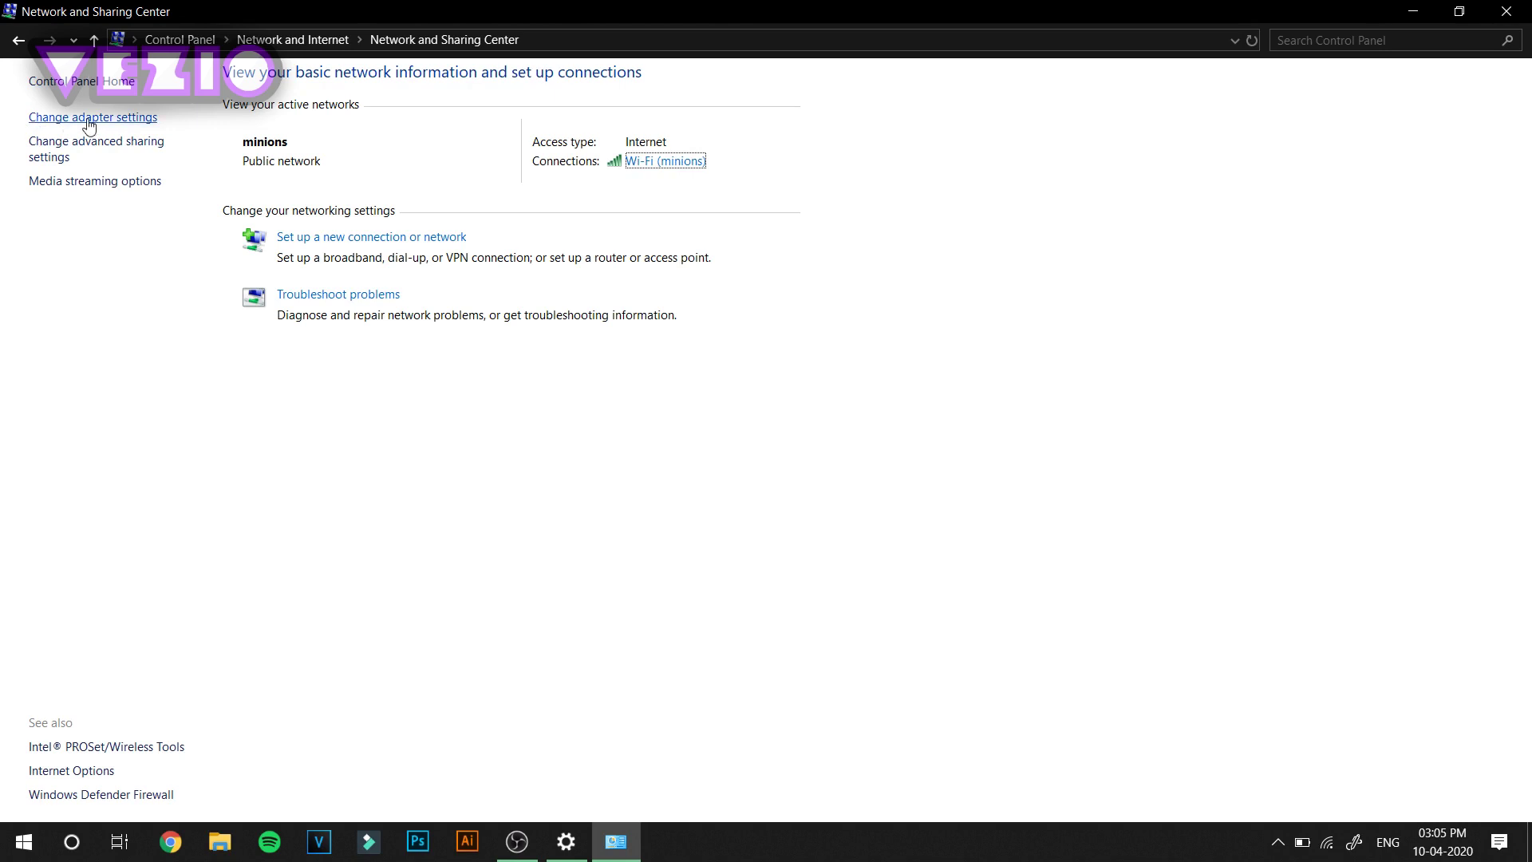
pyautogui.click(90, 125)
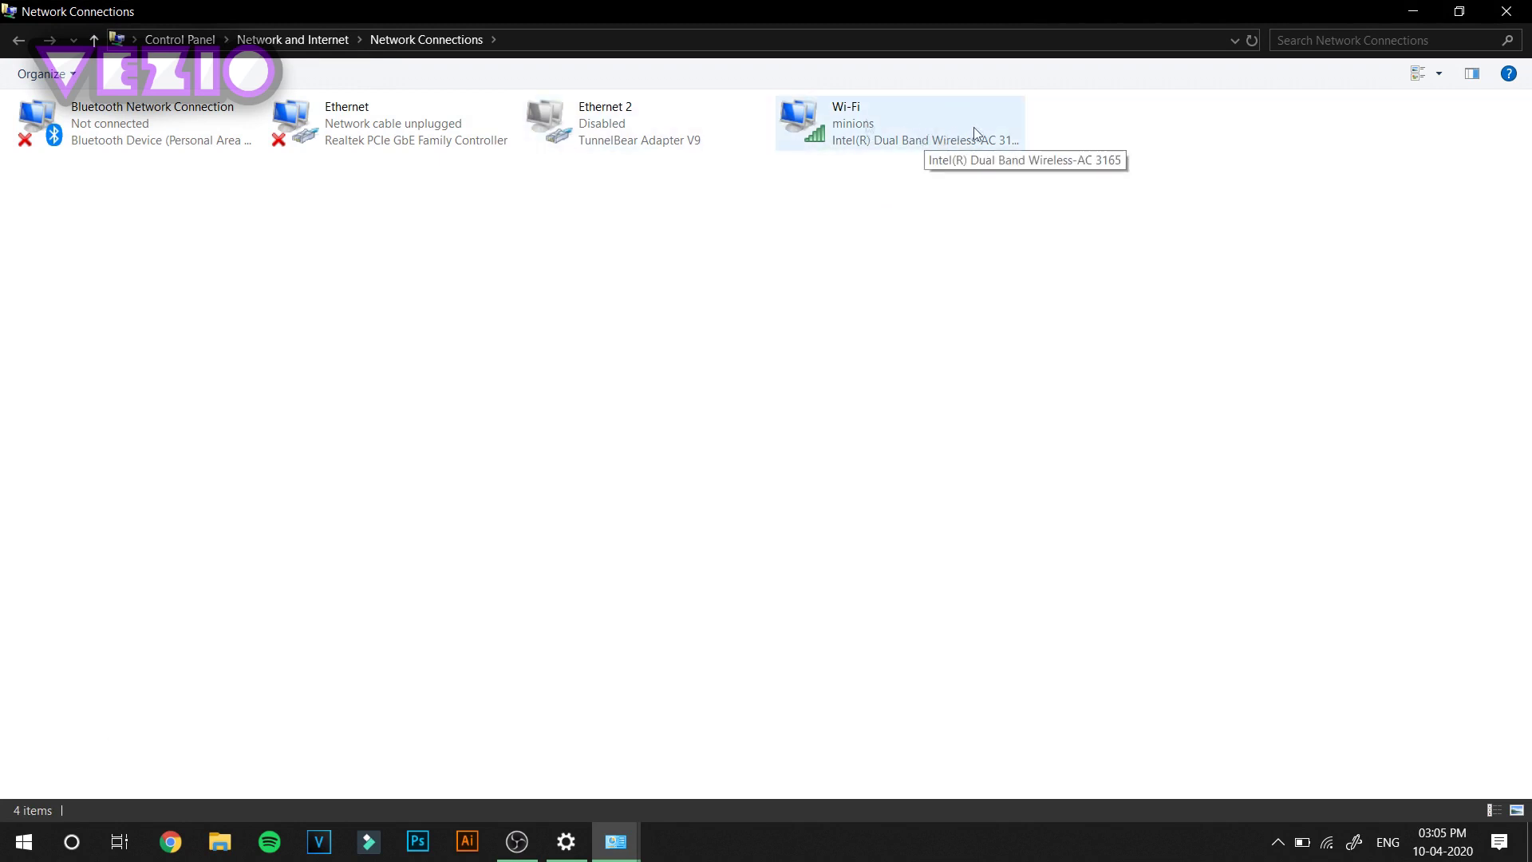
# Step: Open the Wi-Fi adapter's Internet Protocol Version 4 properties
pyautogui.rightClick(911, 130)
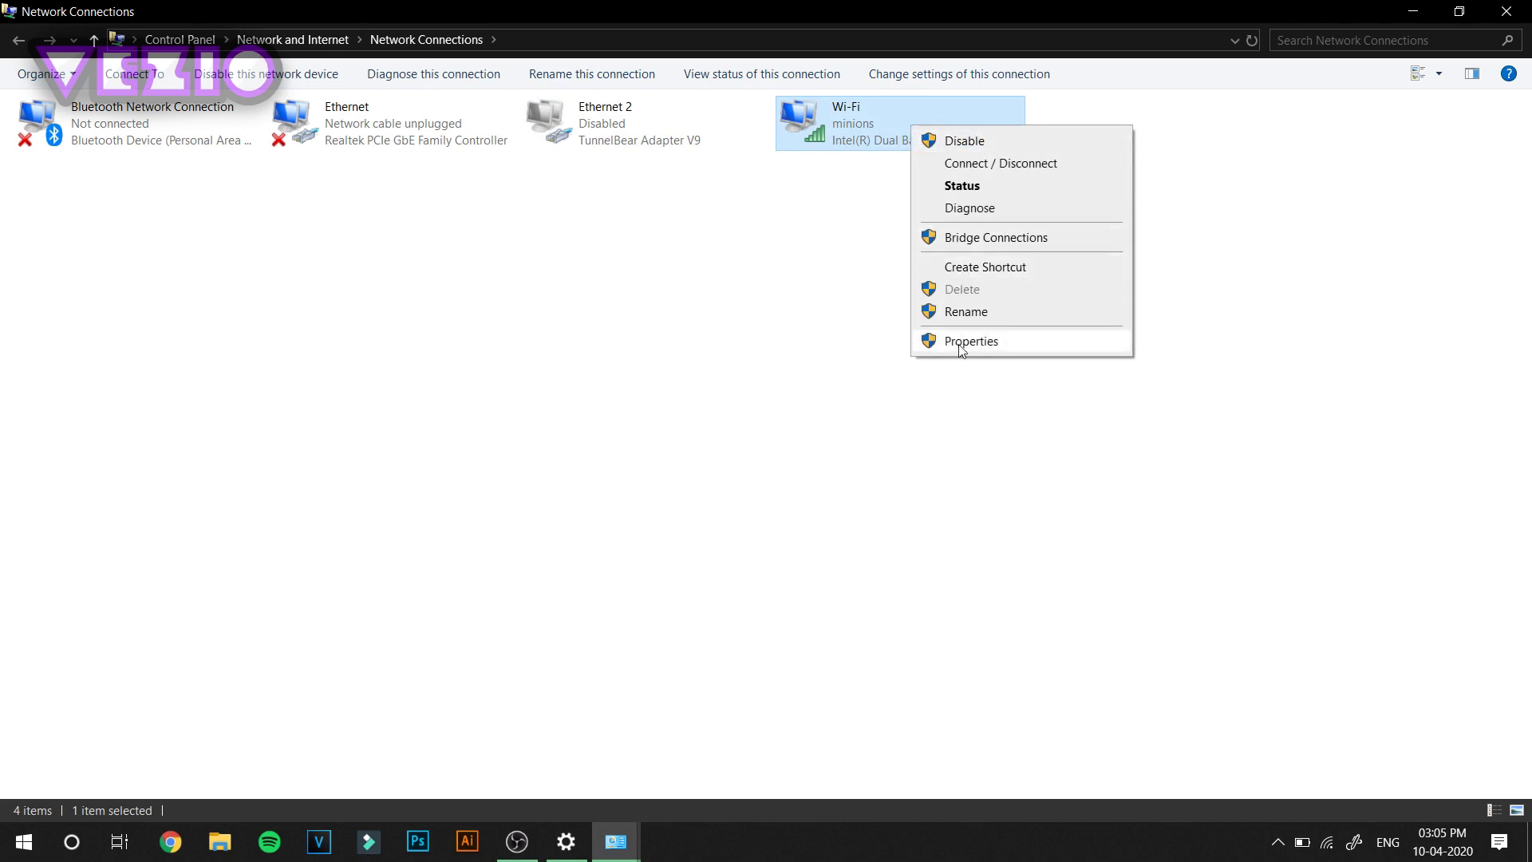
pyautogui.click(970, 341)
pyautogui.click(175, 302)
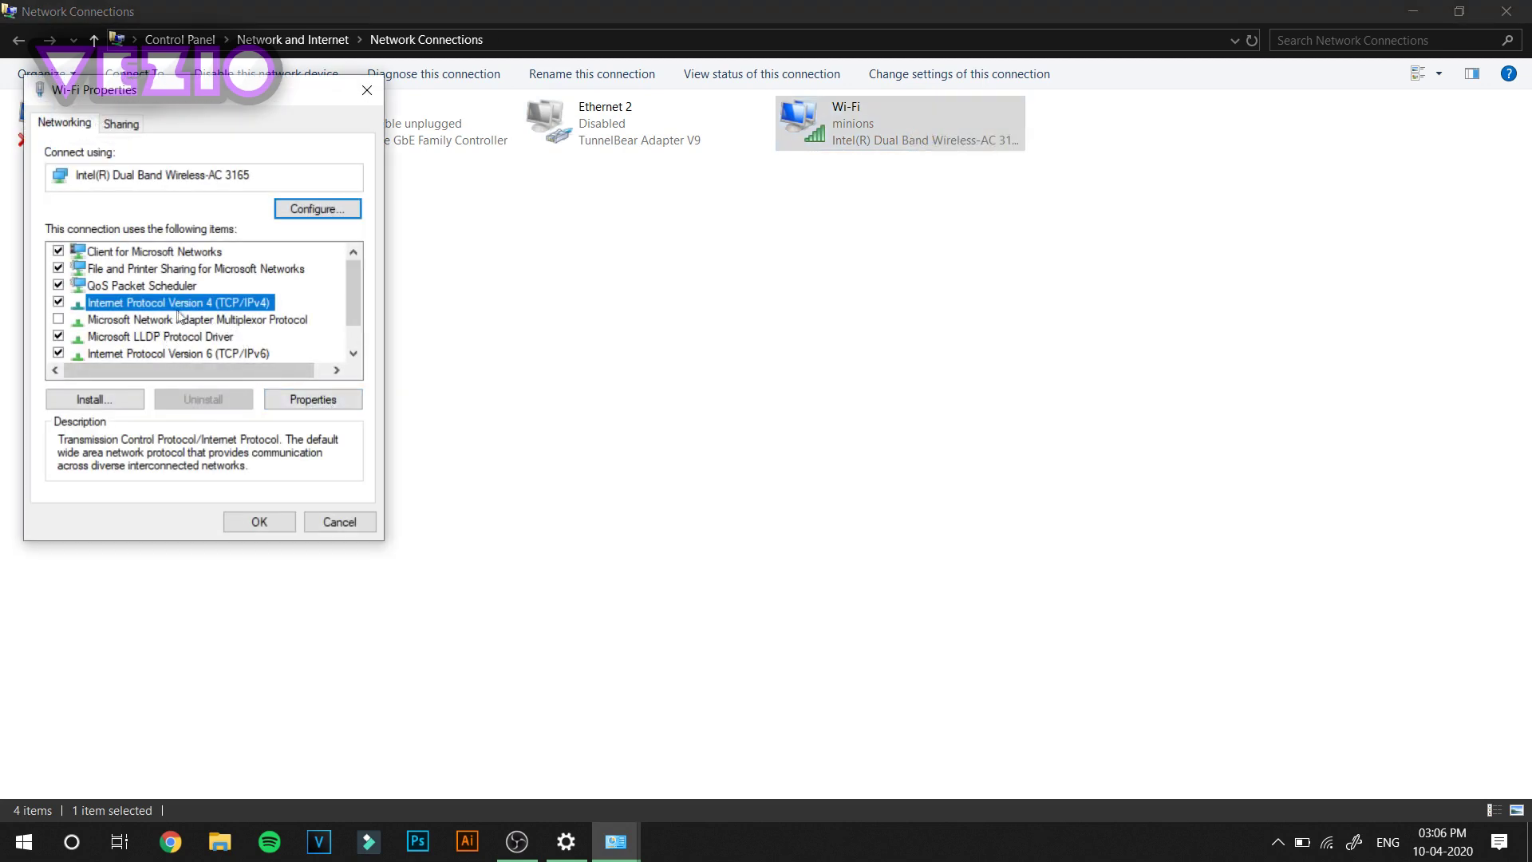
pyautogui.click(316, 401)
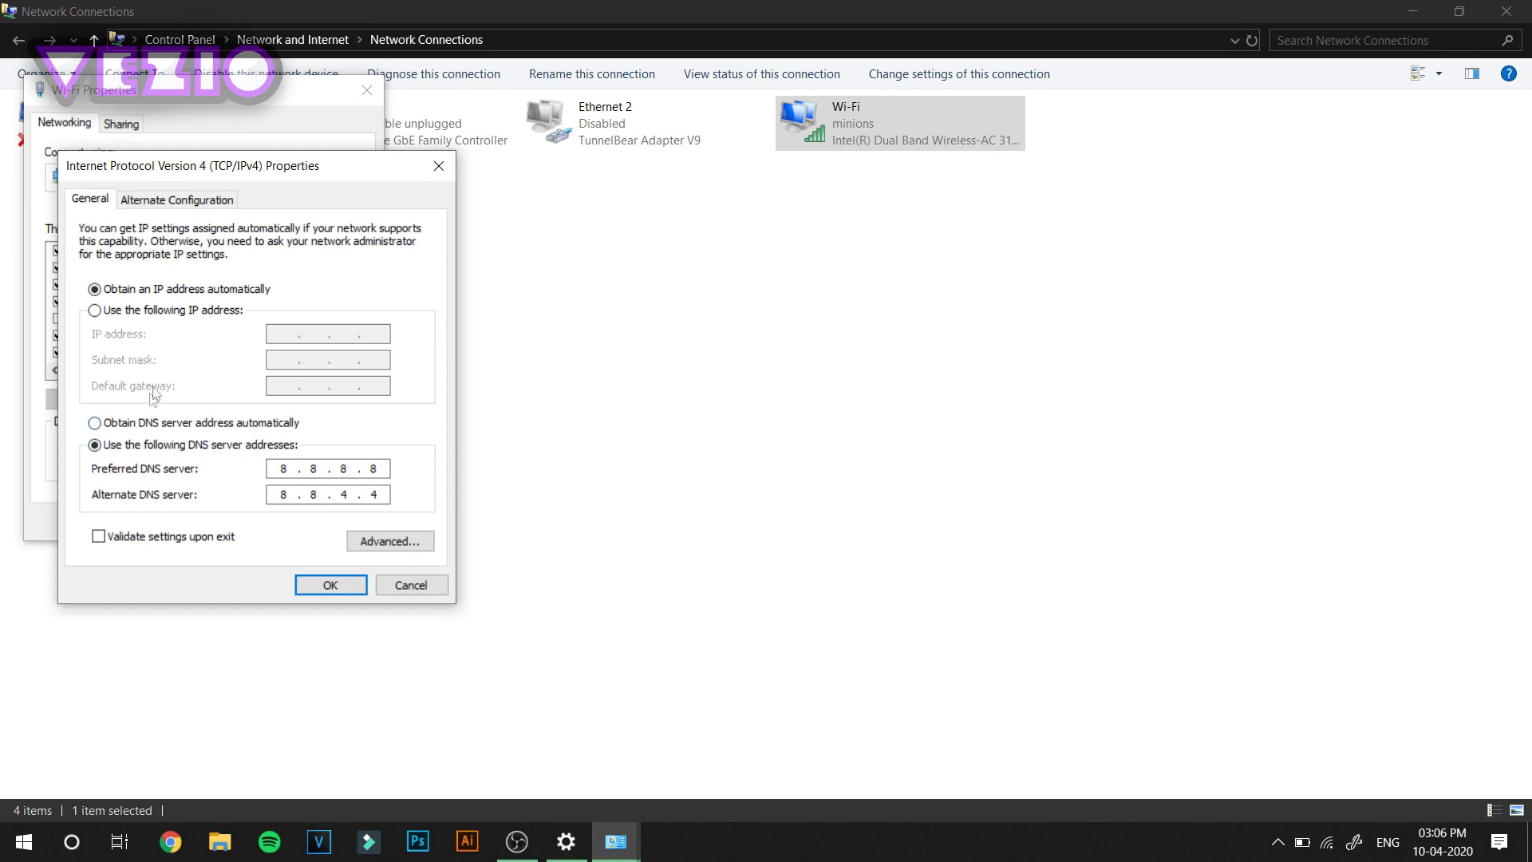
# Step: Use manual DNS servers: 8.8.8.8 preferred and 8.8.4.4 alternate
pyautogui.click(93, 422)
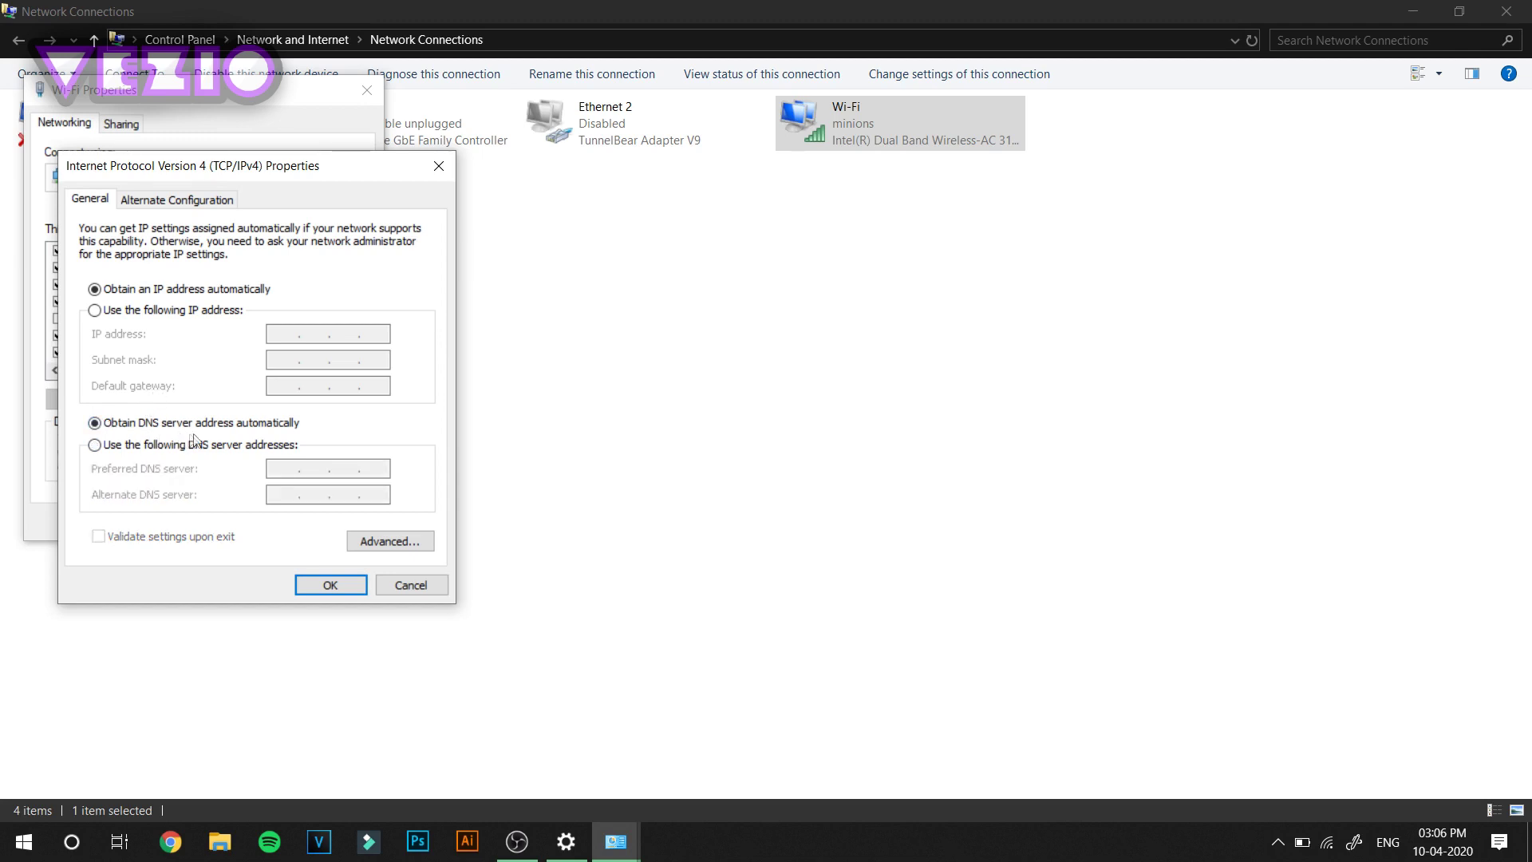
pyautogui.click(130, 447)
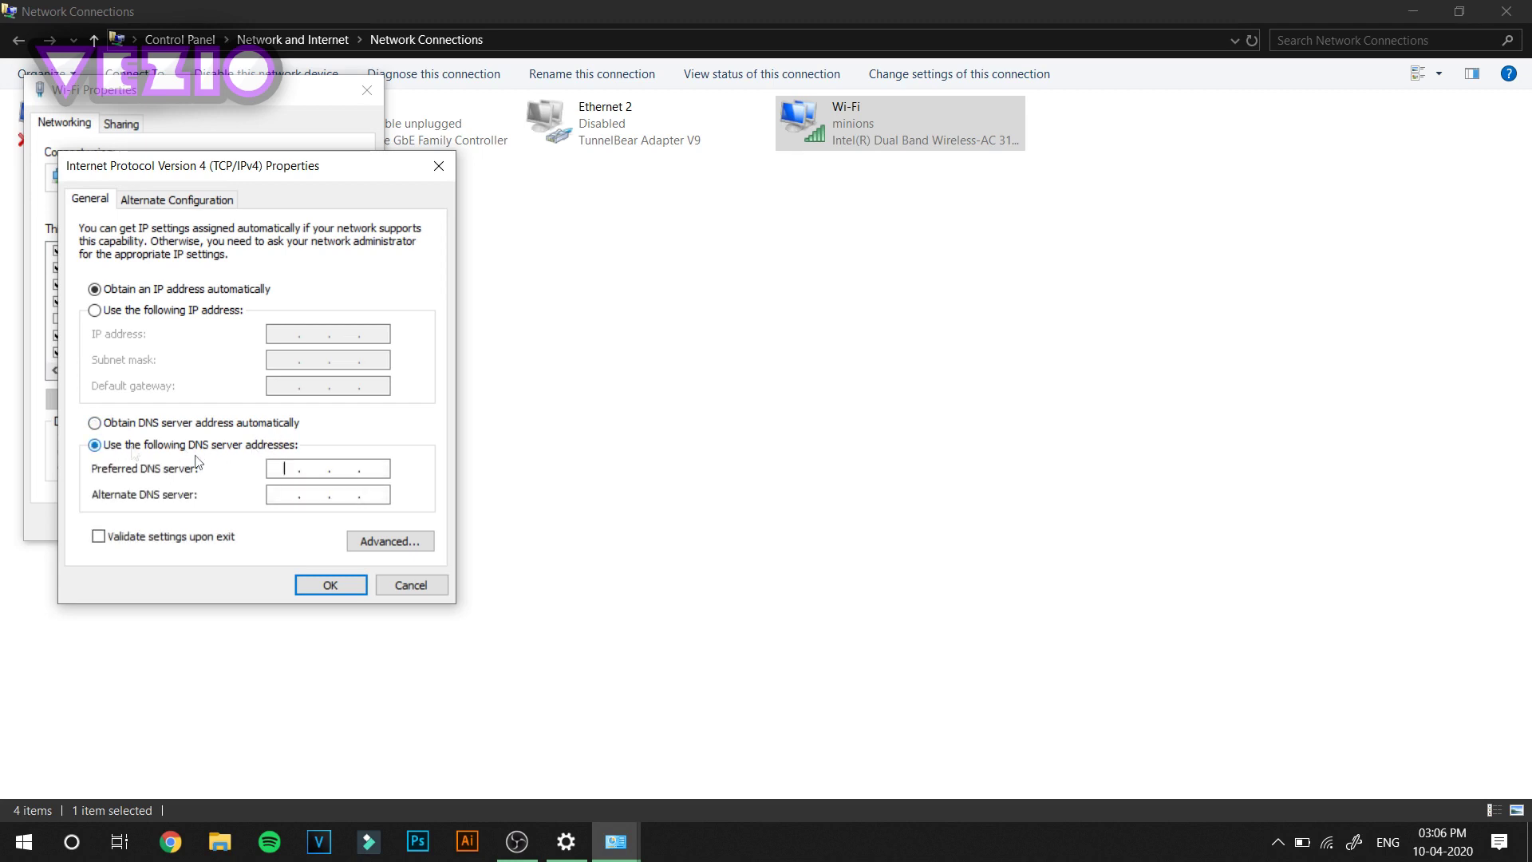
pyautogui.write('8.8.8.8')
pyautogui.write('8.8.')
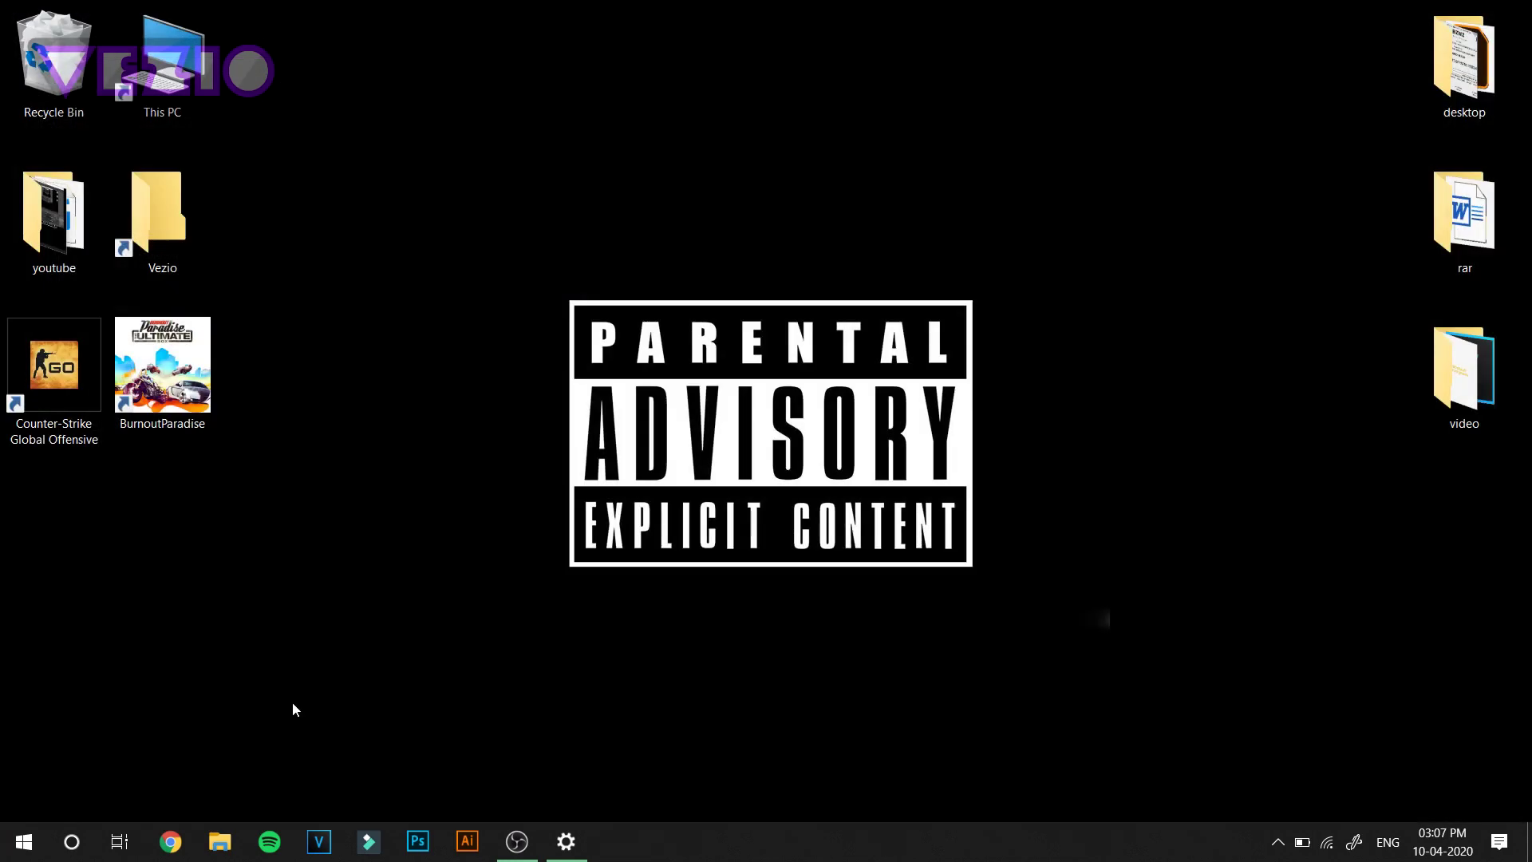
# Step: Launch Chrome and search Google for 'how to login to router'
pyautogui.click(172, 842)
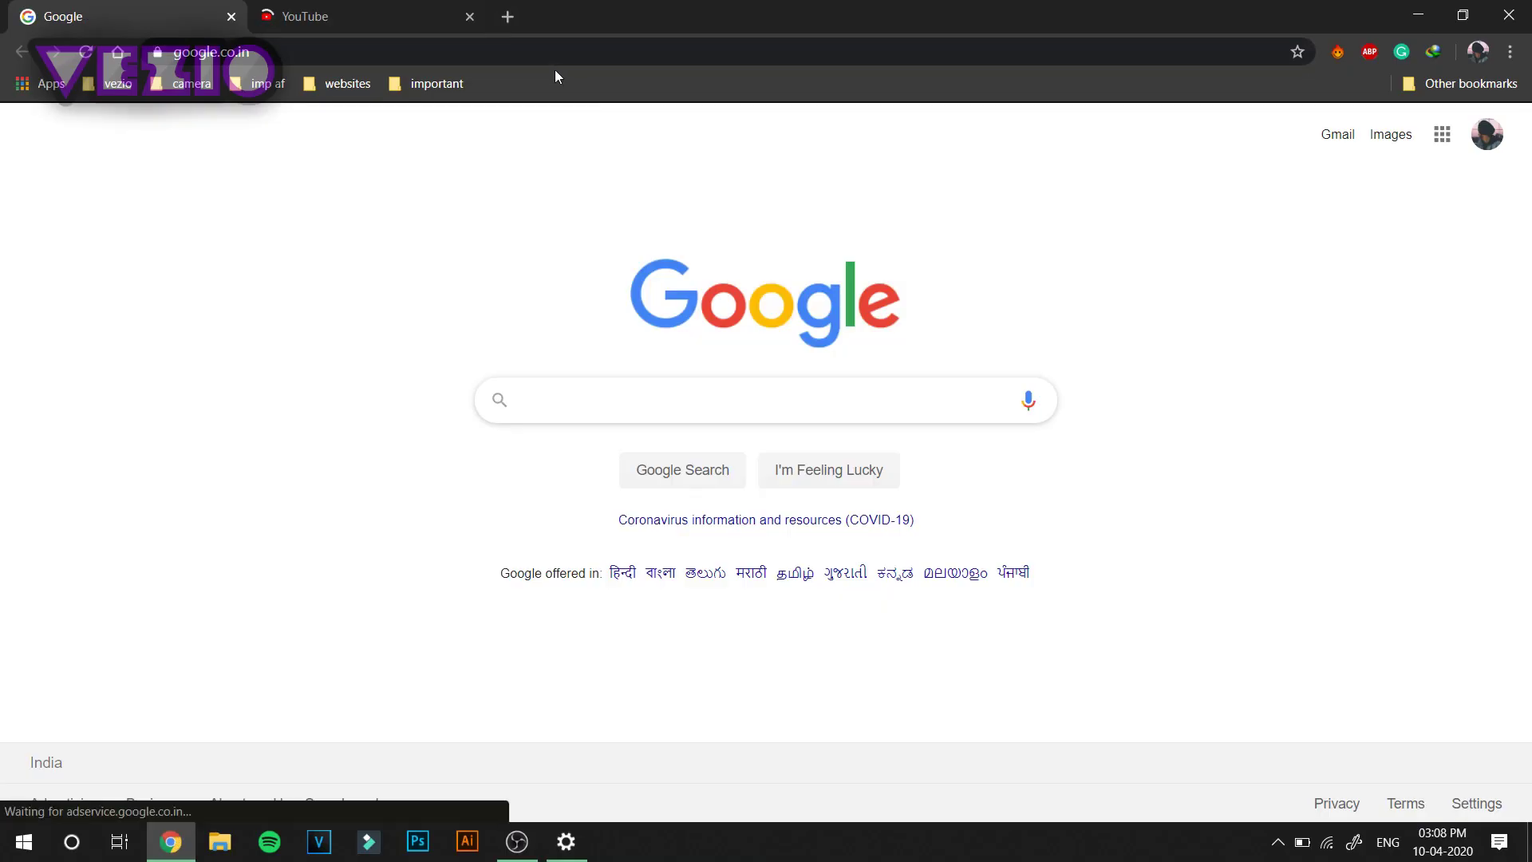
pyautogui.click(499, 57)
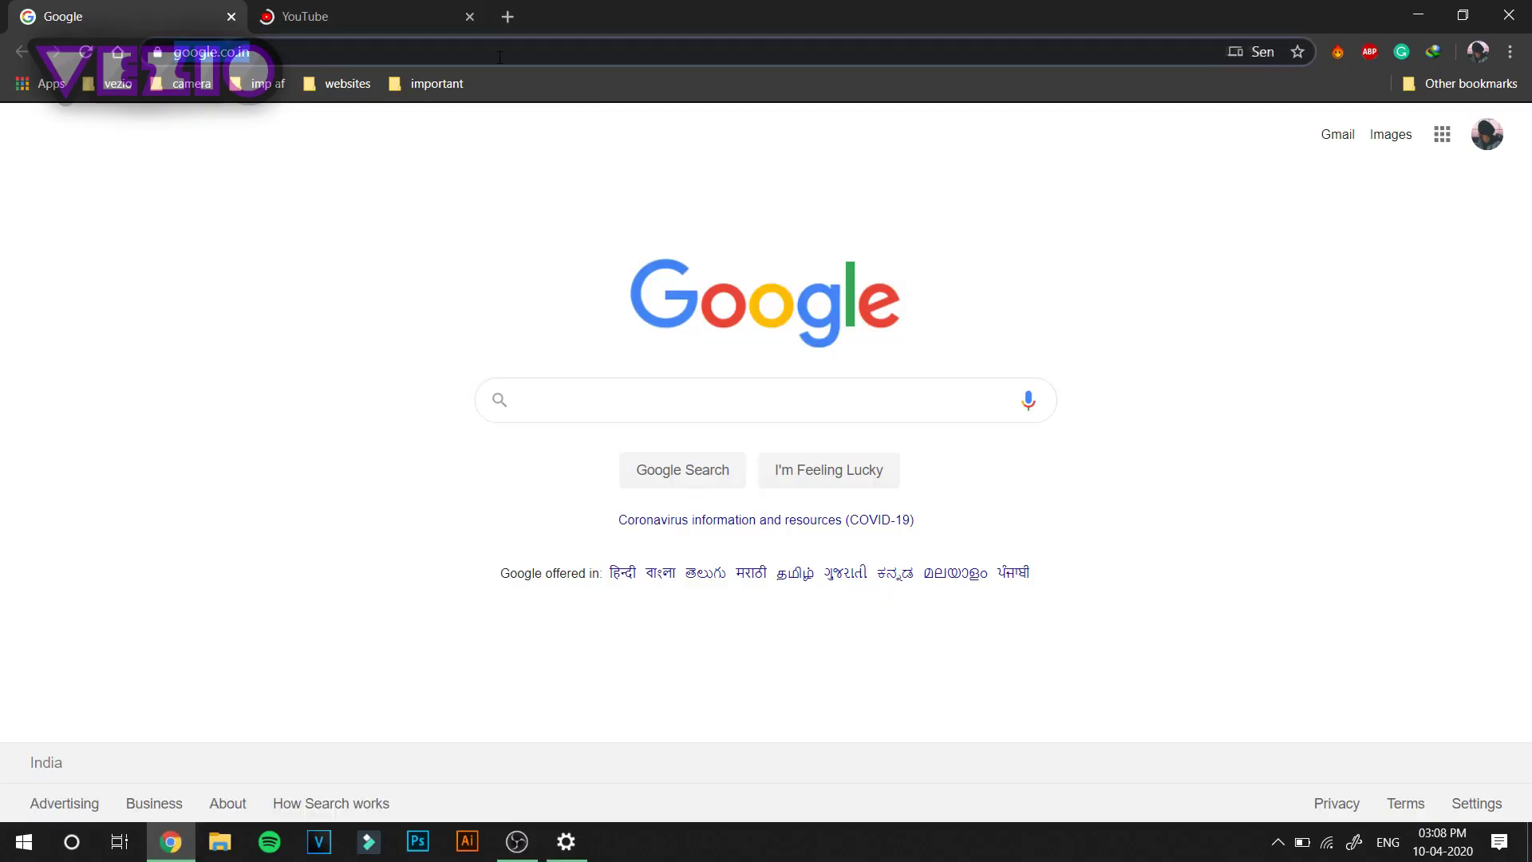
pyautogui.write('how to log')
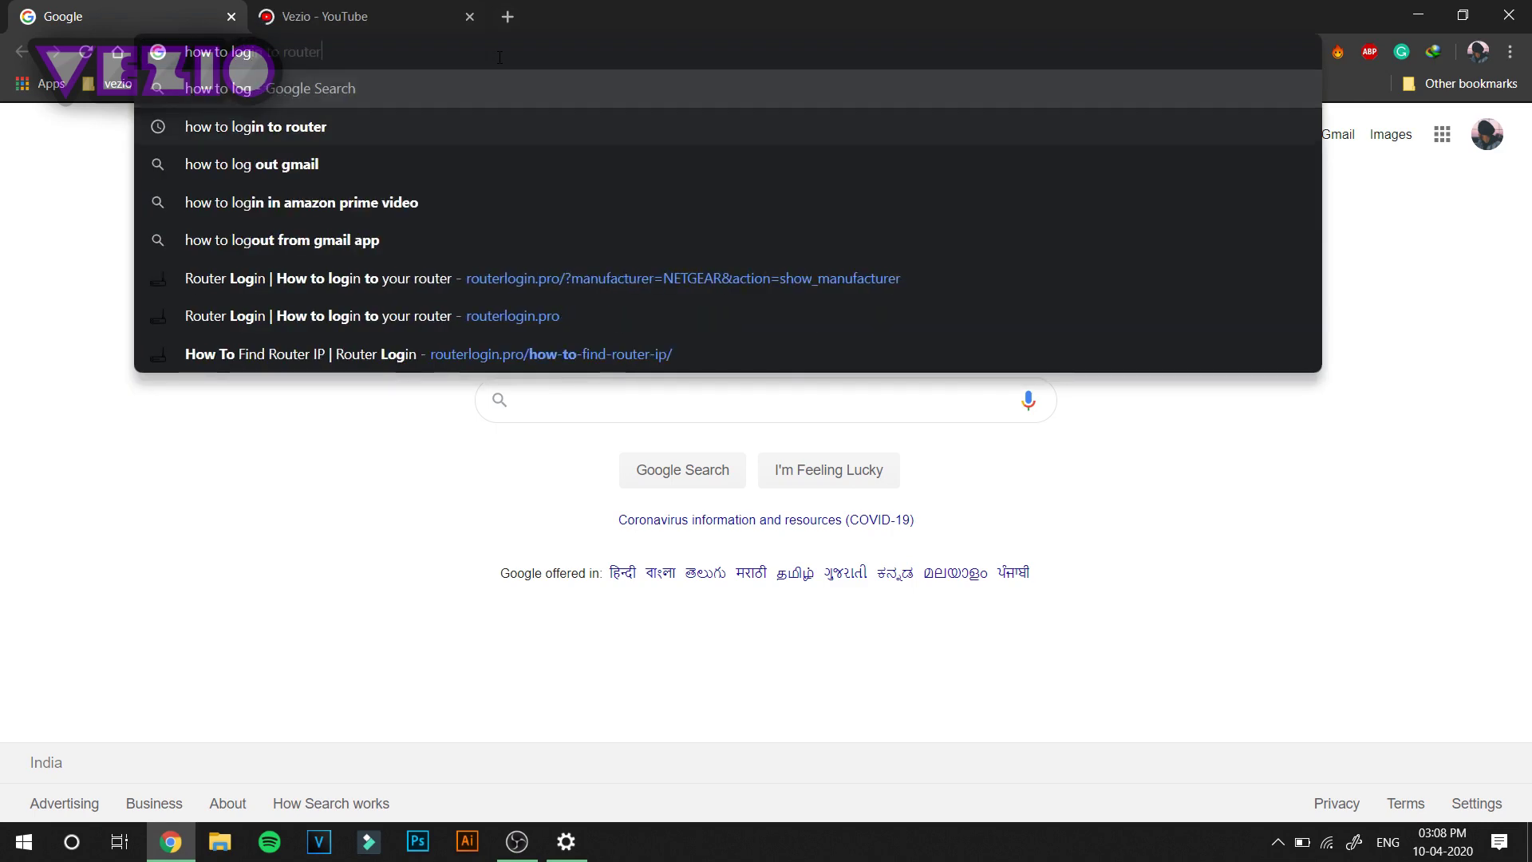
pyautogui.press('Down')
pyautogui.press('Return')
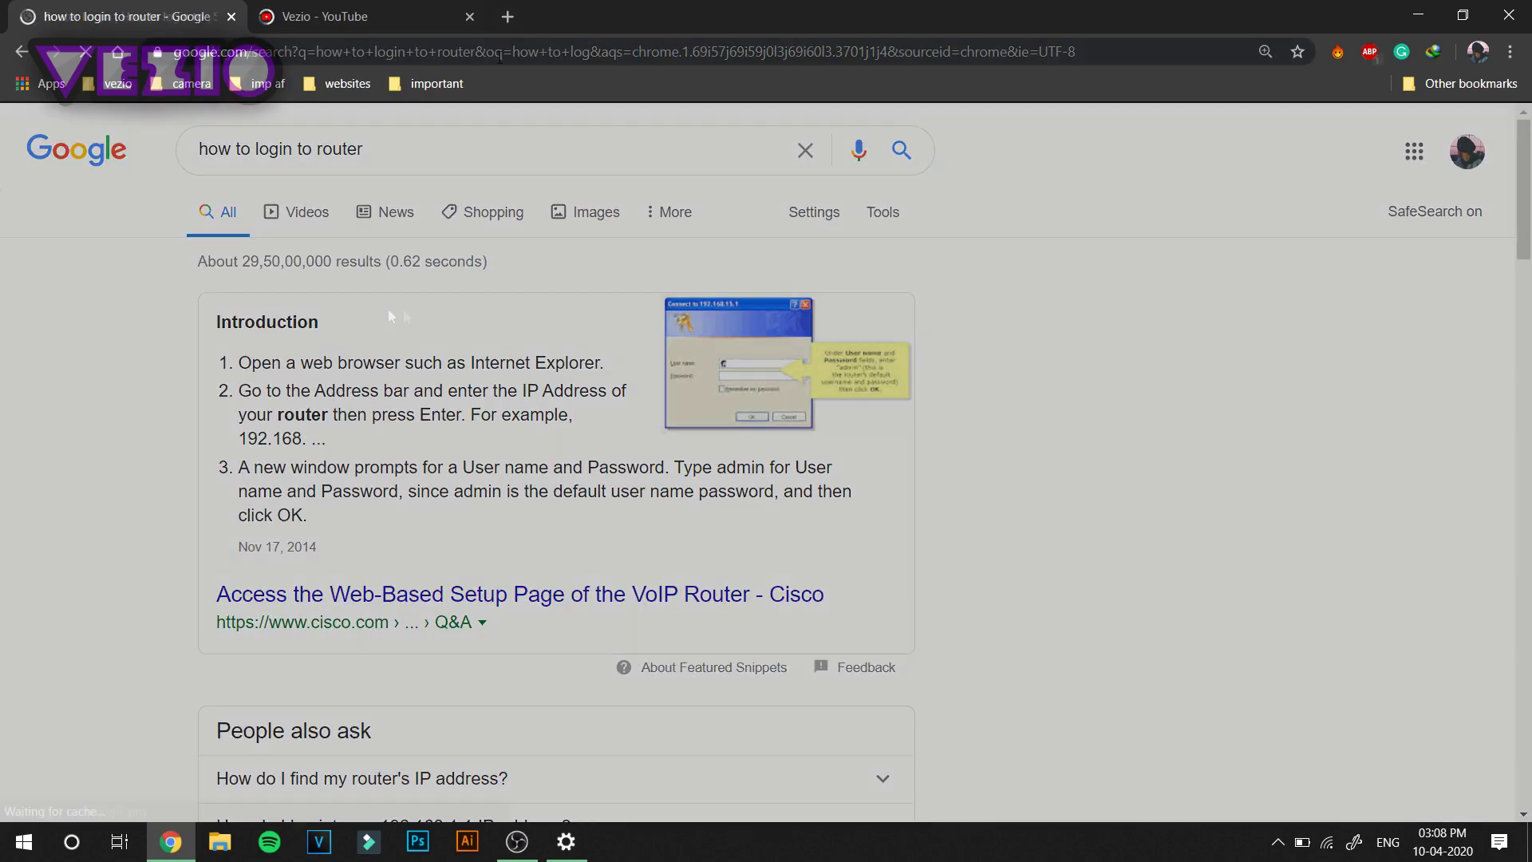
# Step: Open the routerlogin.pro guide from the results and skim the page
pyautogui.click(388, 308)
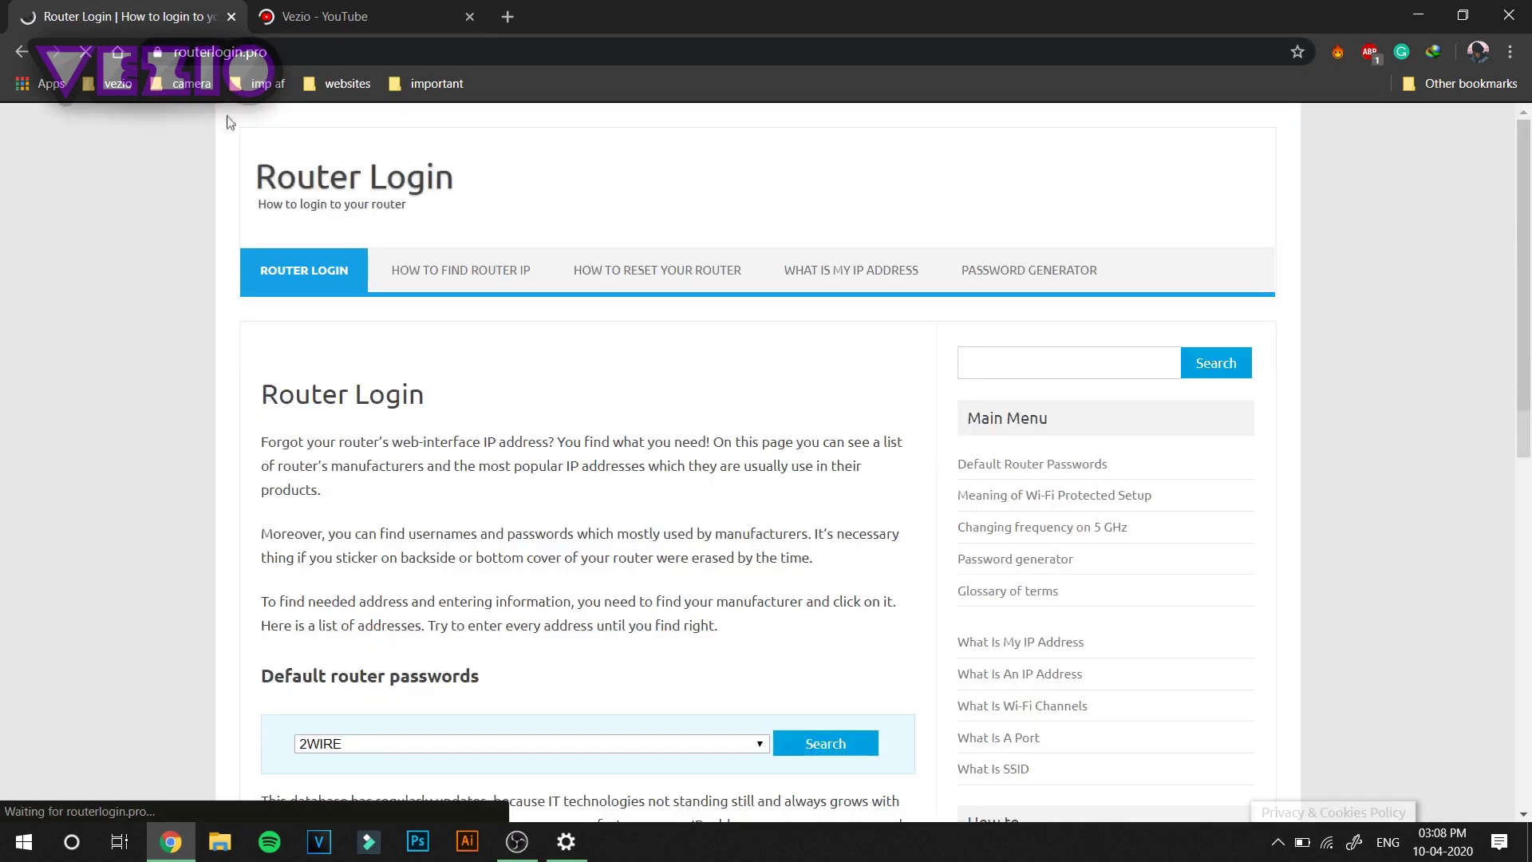
pyautogui.scroll(-4, 669, 663)
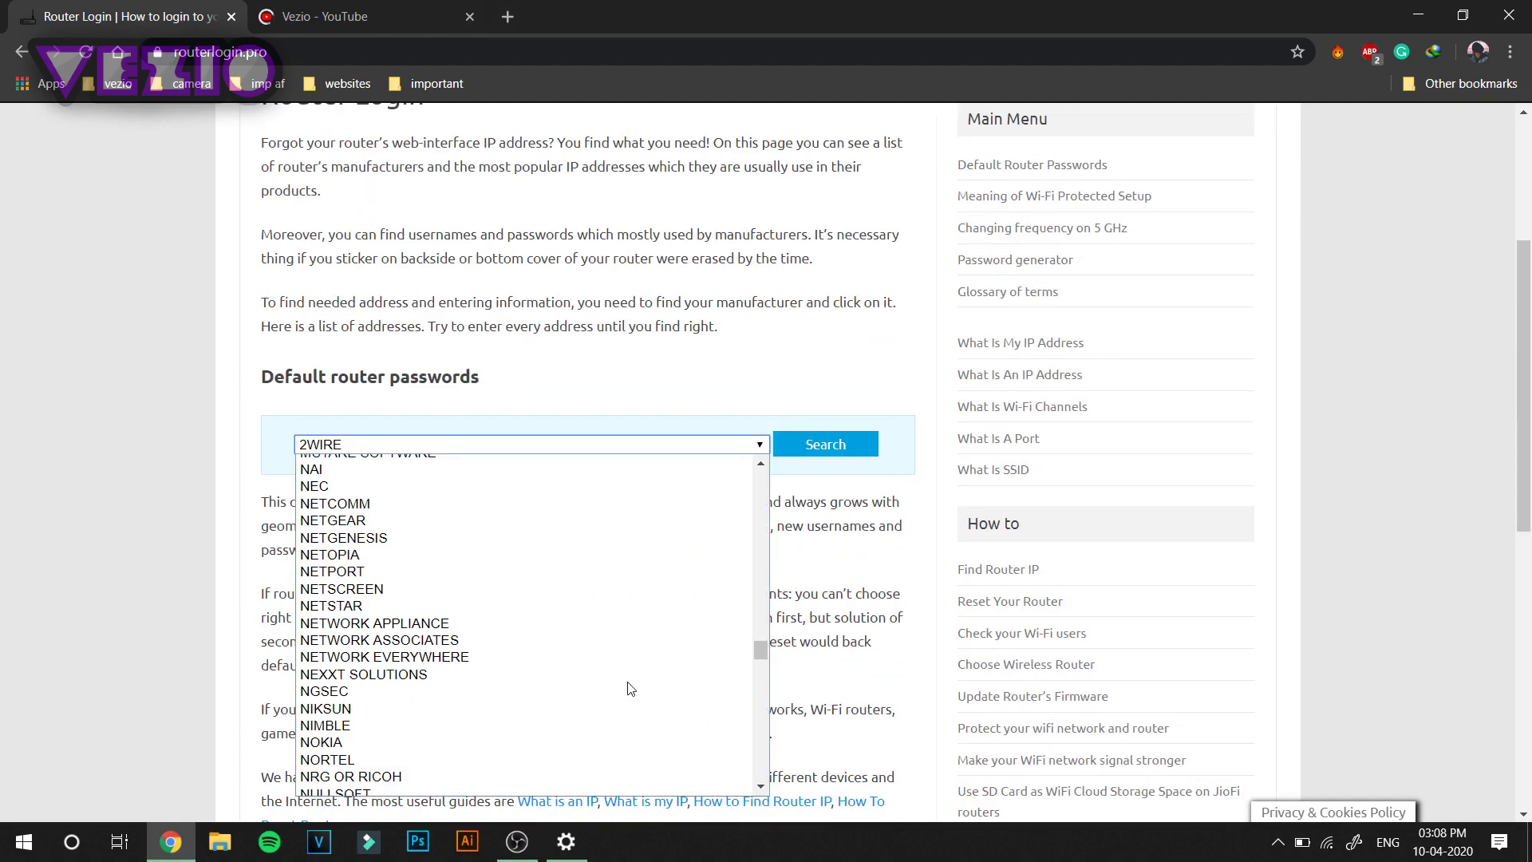
pyautogui.scroll(-10, 630, 688)
pyautogui.scroll(10, 631, 688)
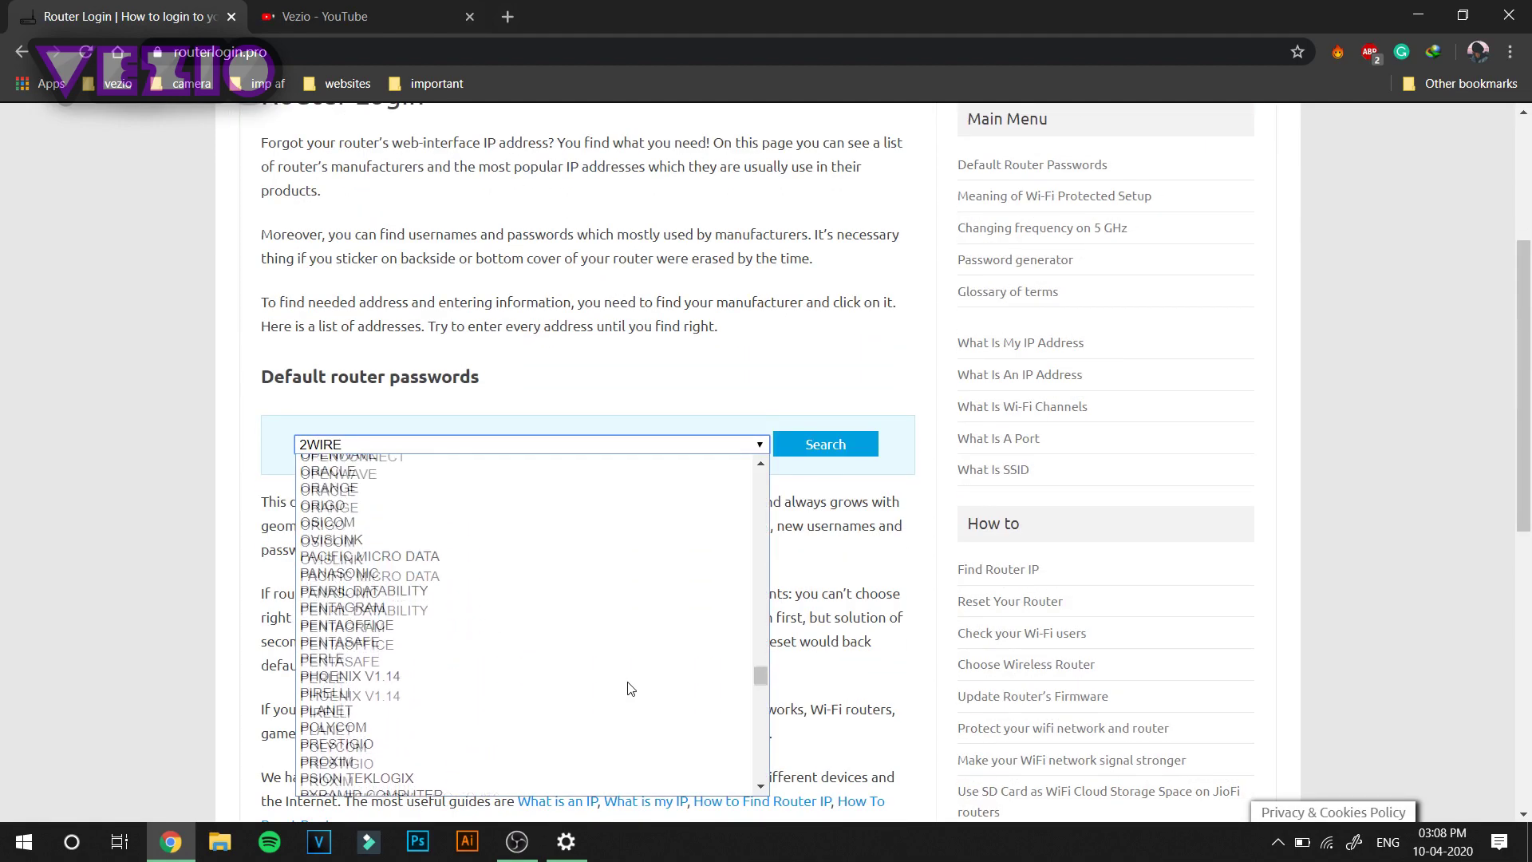
pyautogui.scroll(5, 630, 688)
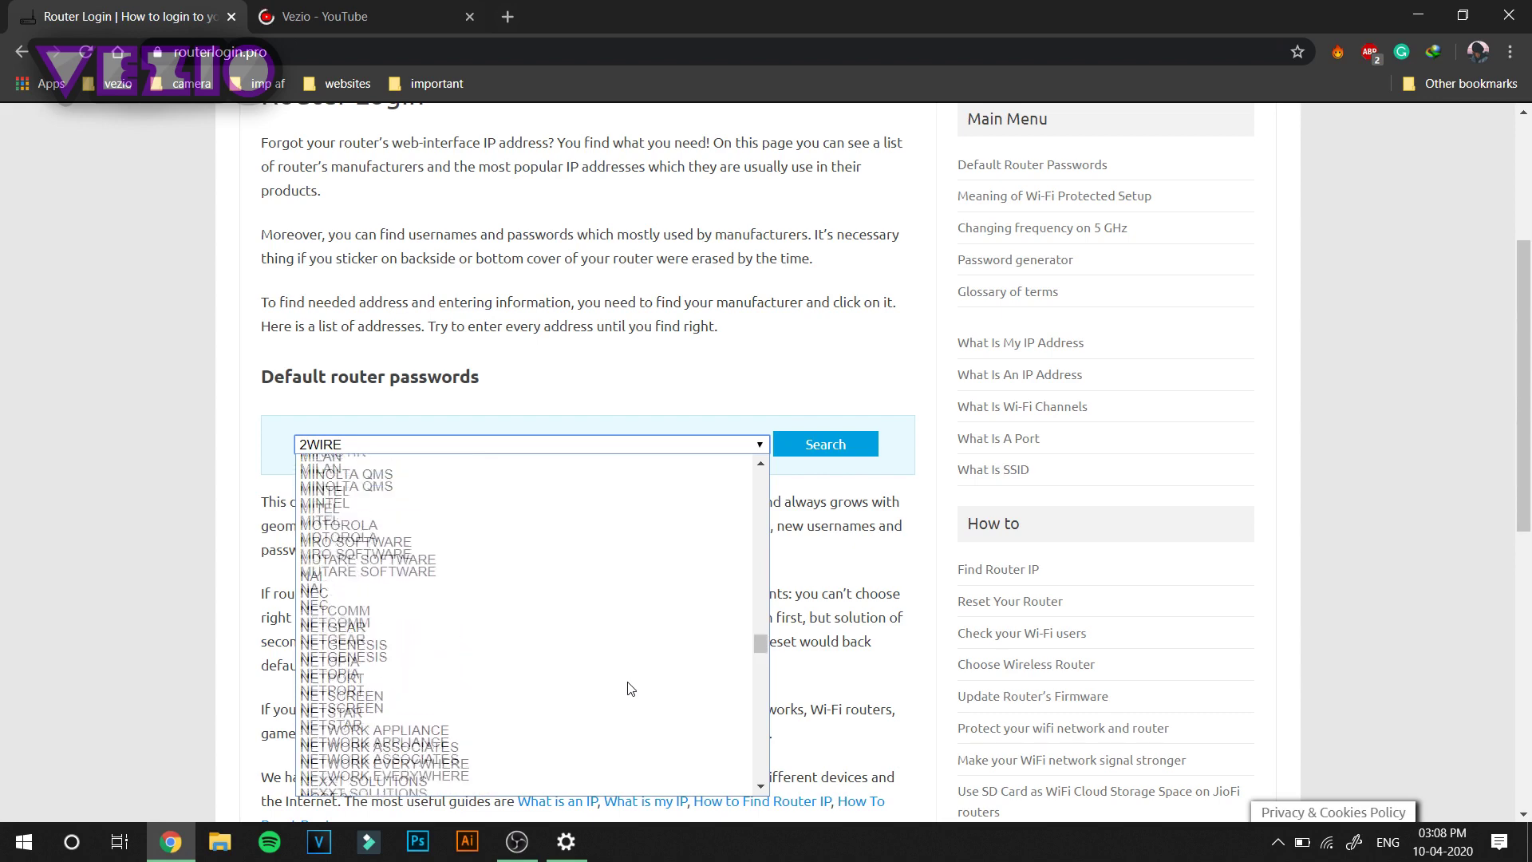
# Step: Search NETGEAR as the manufacturer and browse its default login credentials table
pyautogui.click(406, 651)
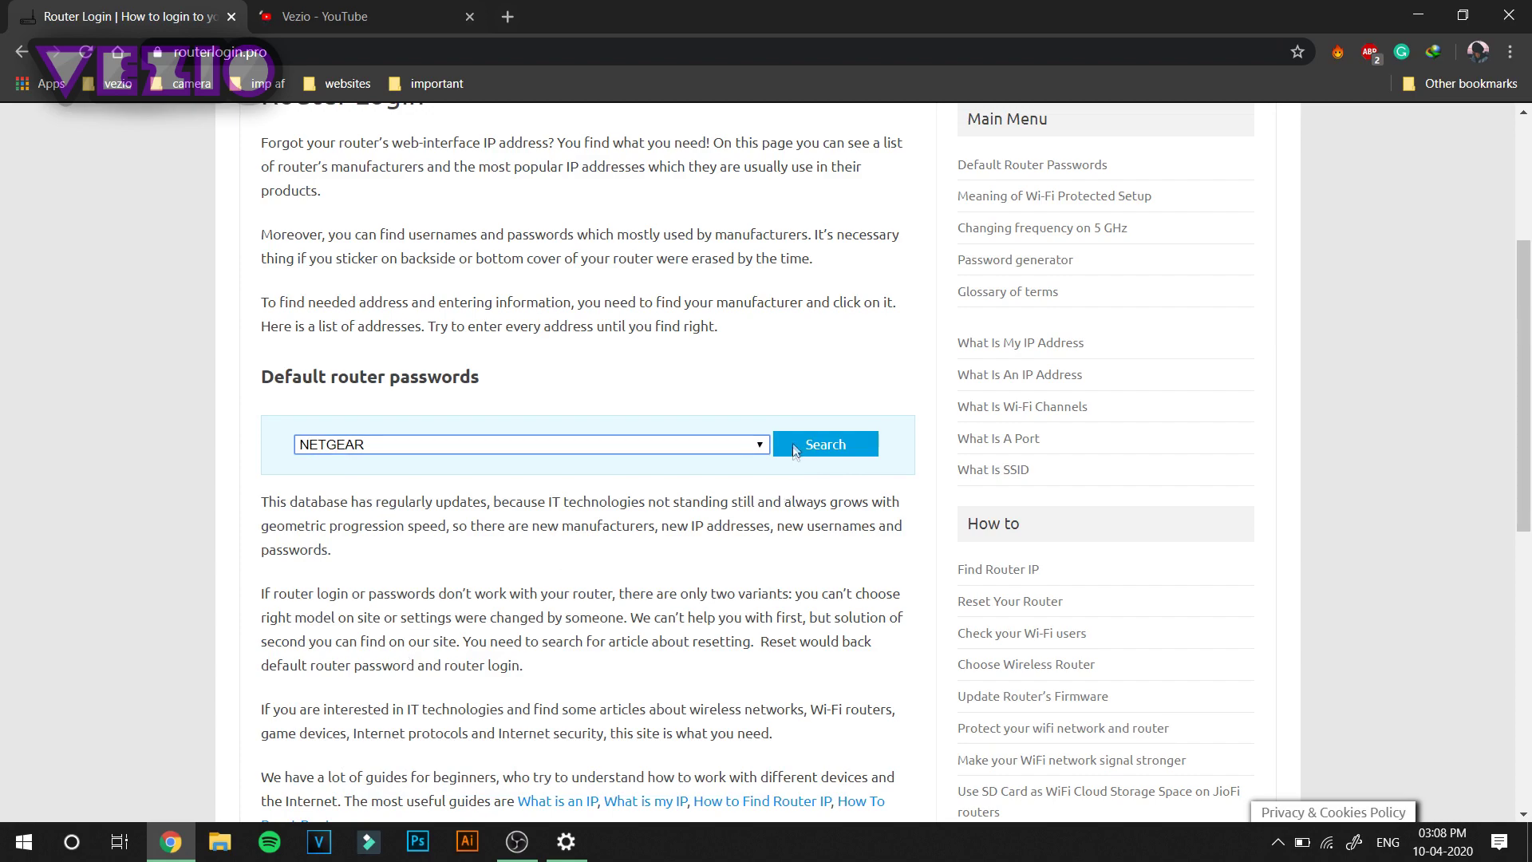
pyautogui.click(792, 441)
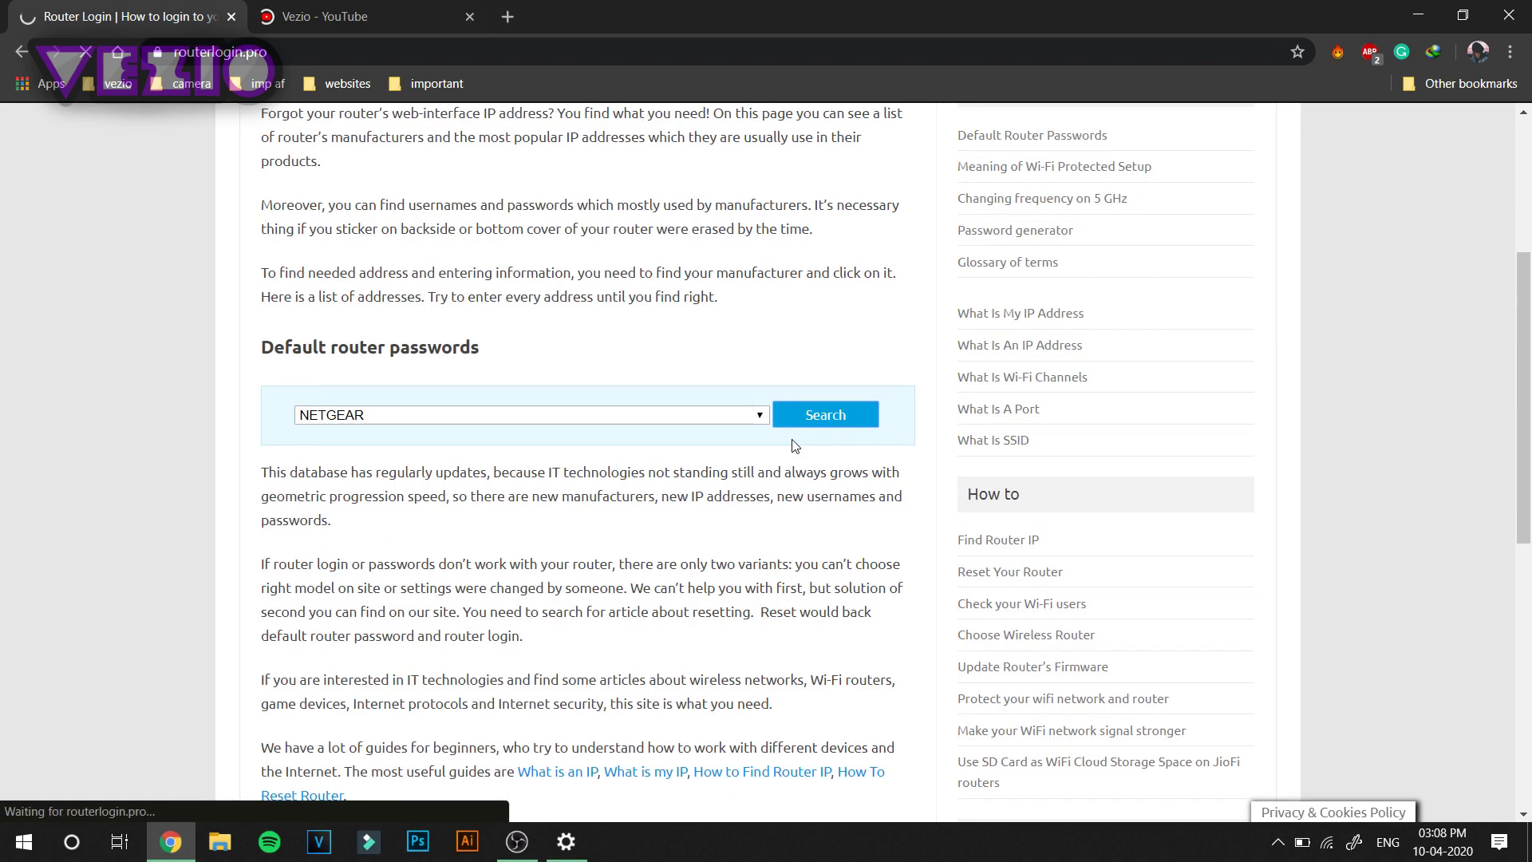
pyautogui.scroll(-1, 796, 445)
pyautogui.scroll(-9, 531, 276)
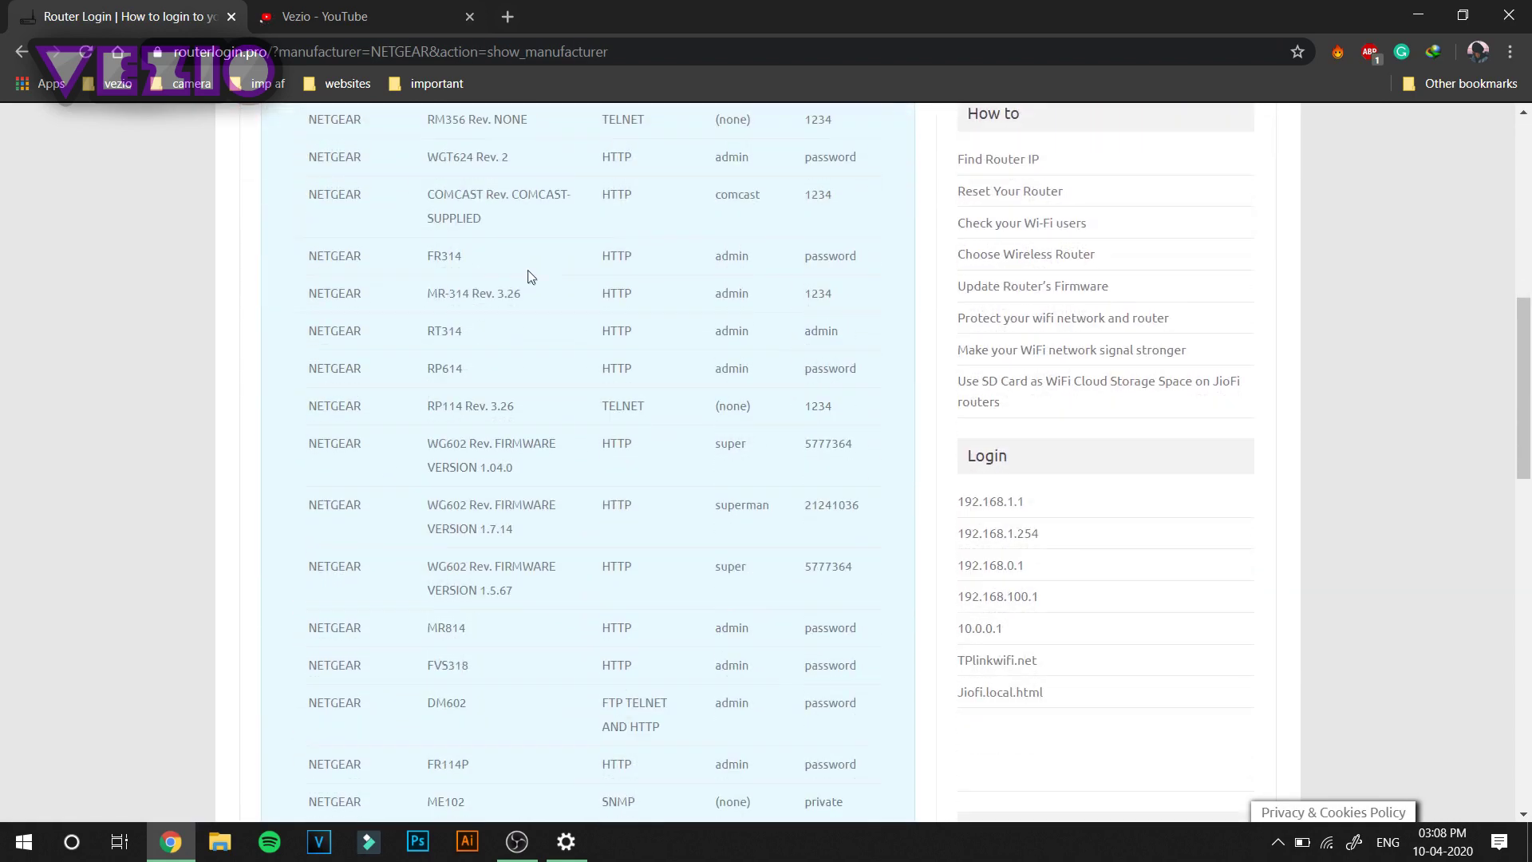
pyautogui.scroll(2, 531, 276)
pyautogui.moveTo(428, 227); pyautogui.dragTo(540, 602)
pyautogui.click(727, 285)
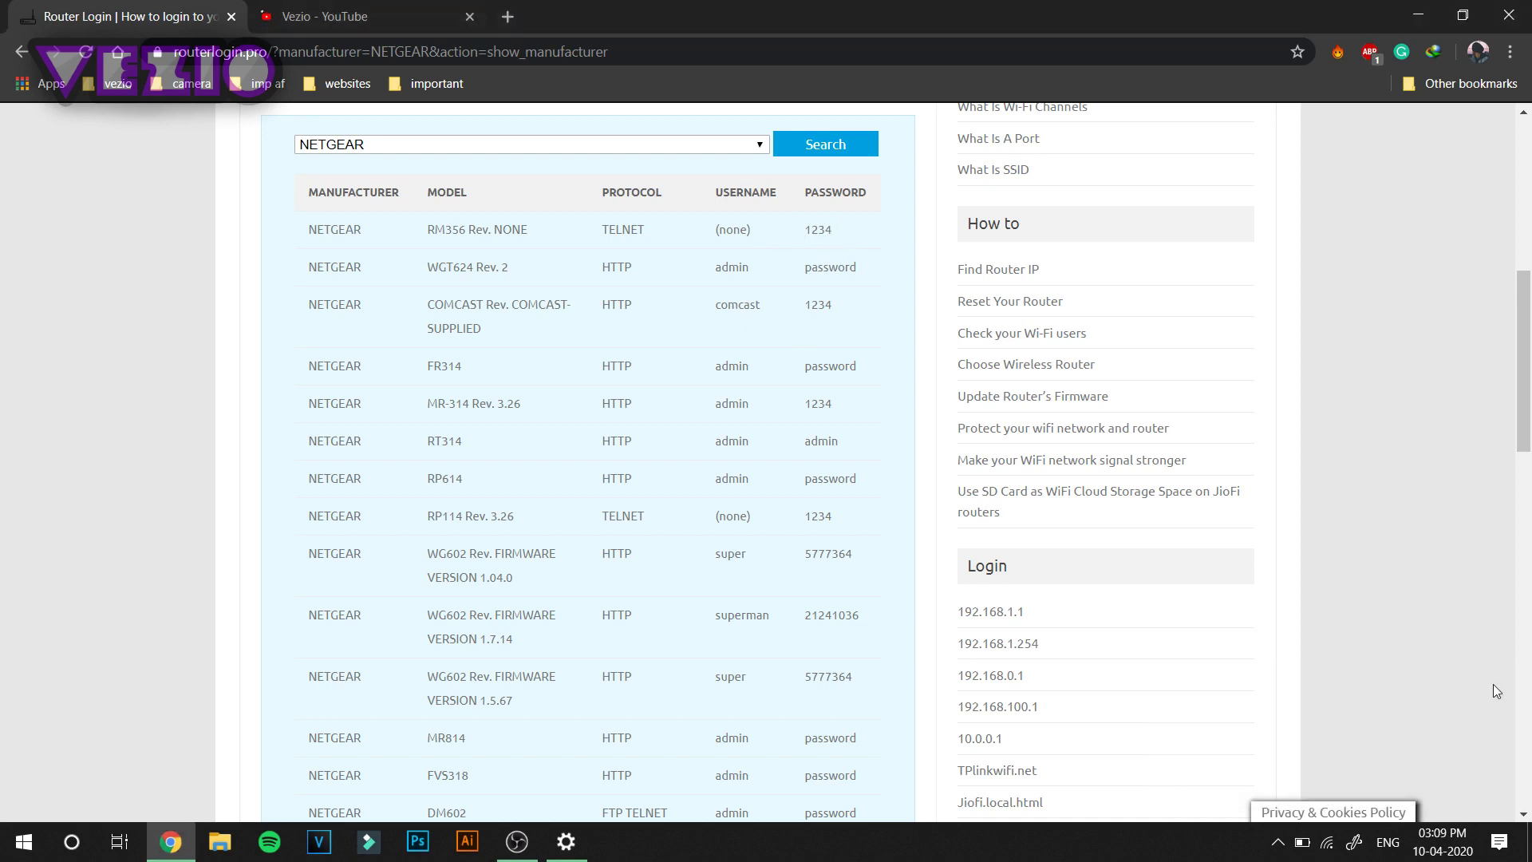
# Step: Open Command Prompt via 'cmd' and run ipconfig to show the network configuration
pyautogui.press('super')
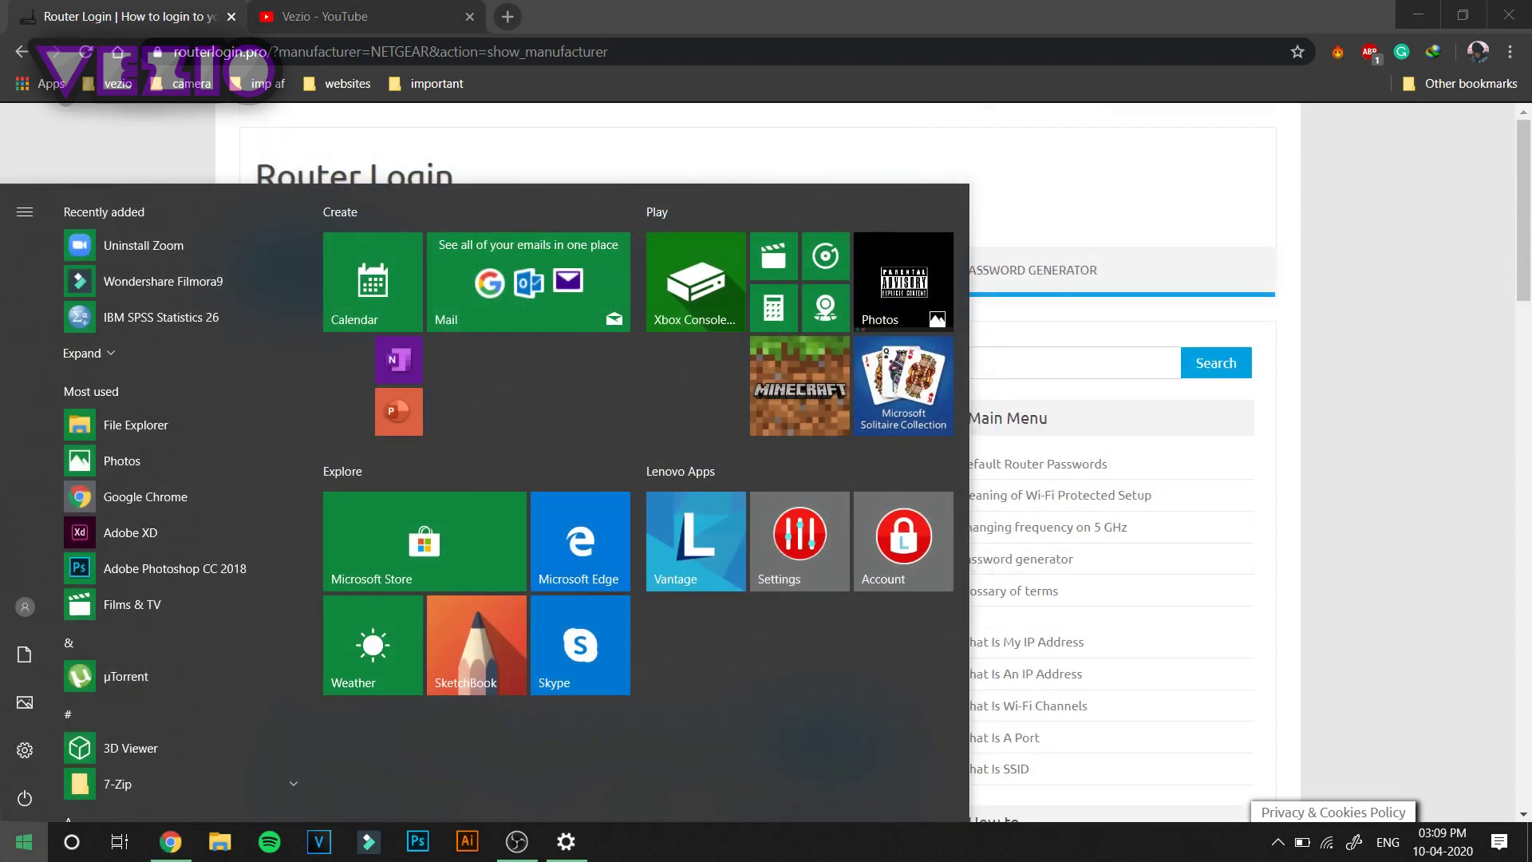
pyautogui.write('cmd')
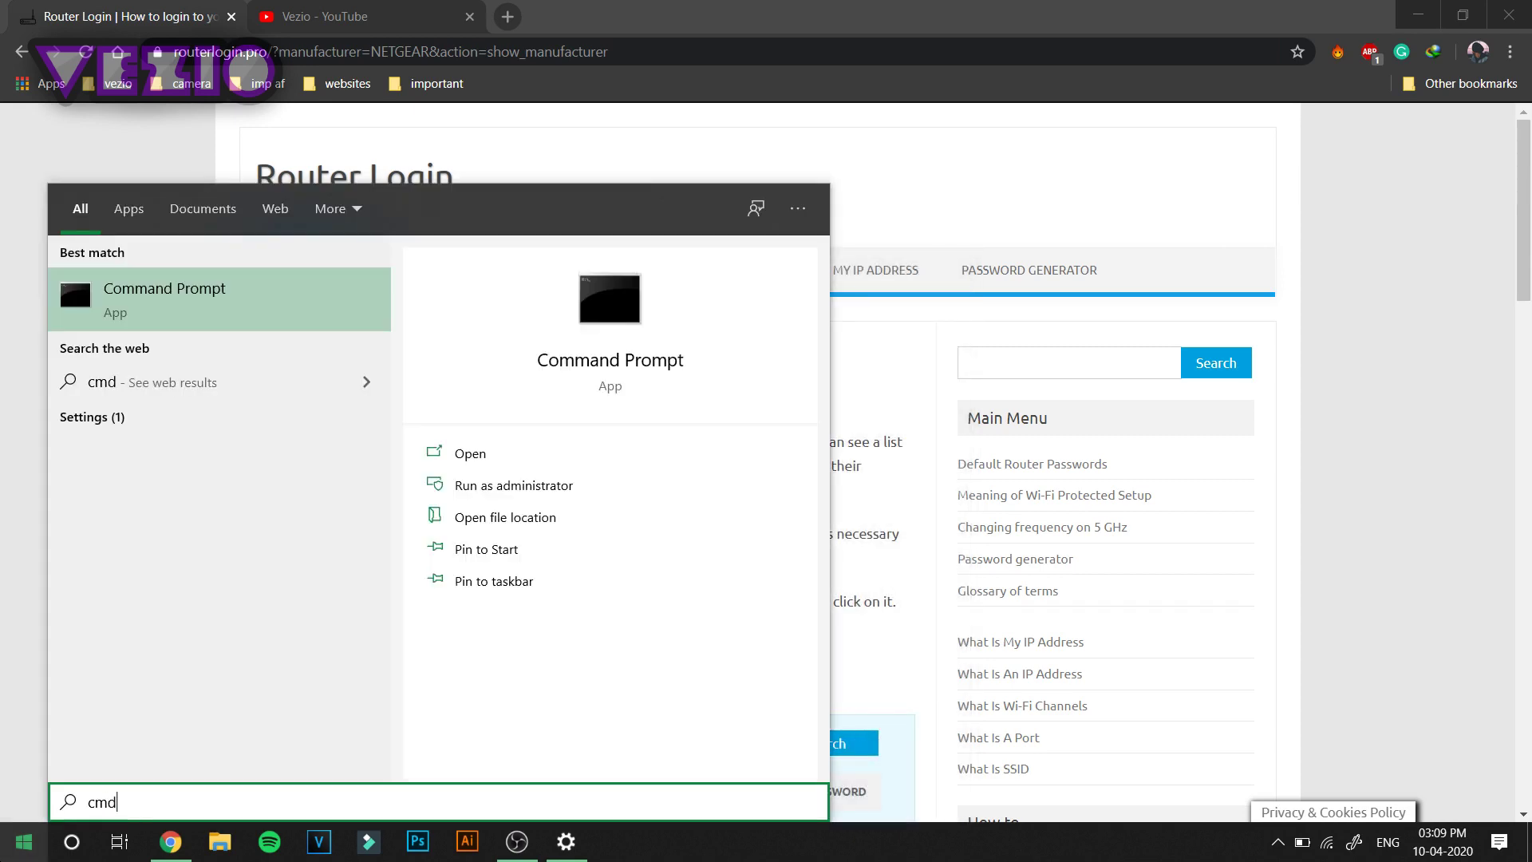
pyautogui.press('Return')
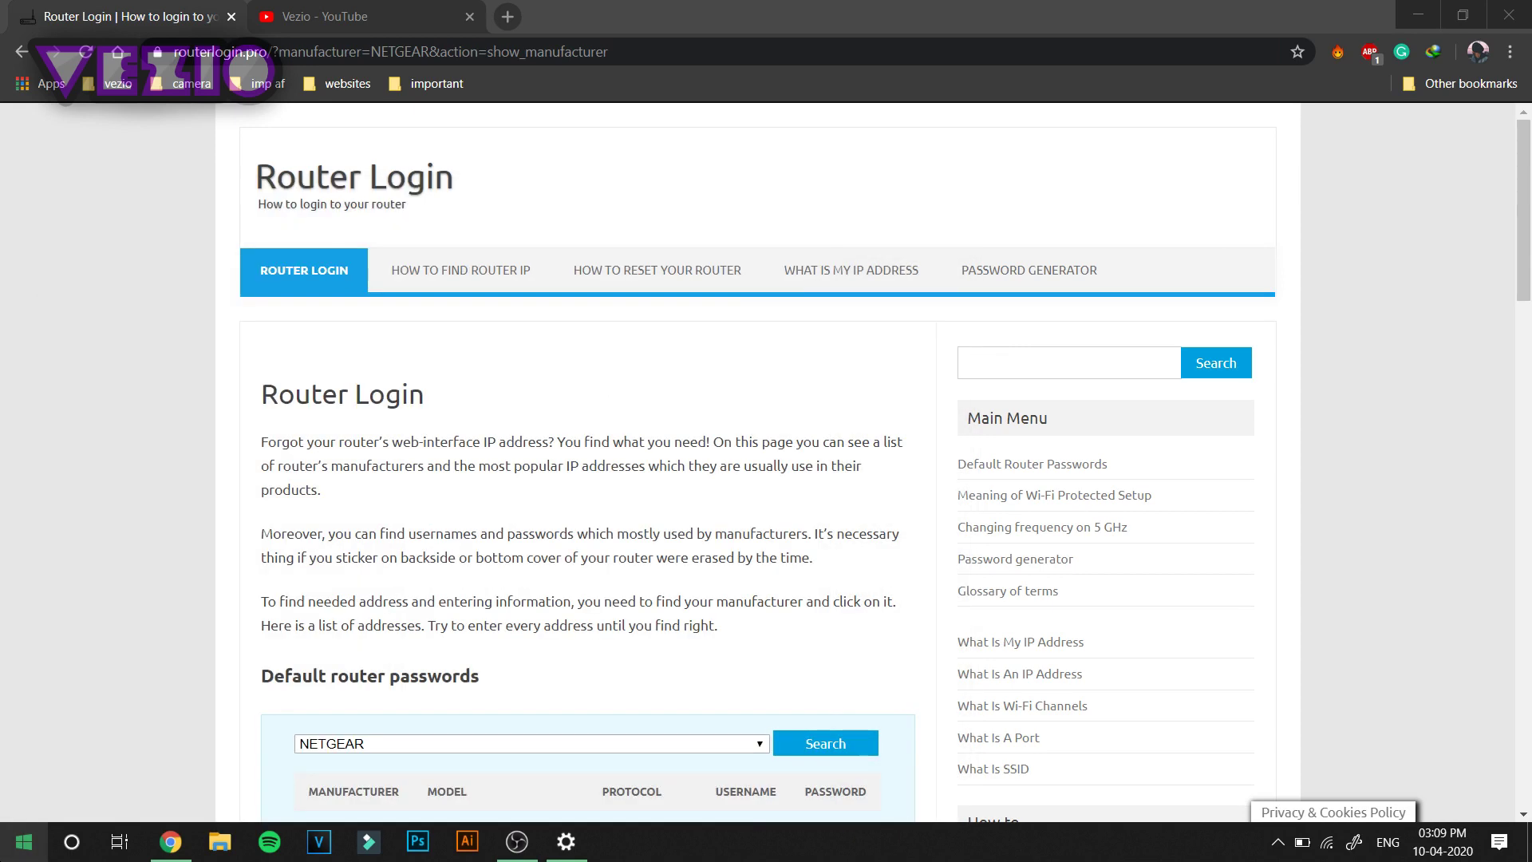
pyautogui.write('ipconfig')
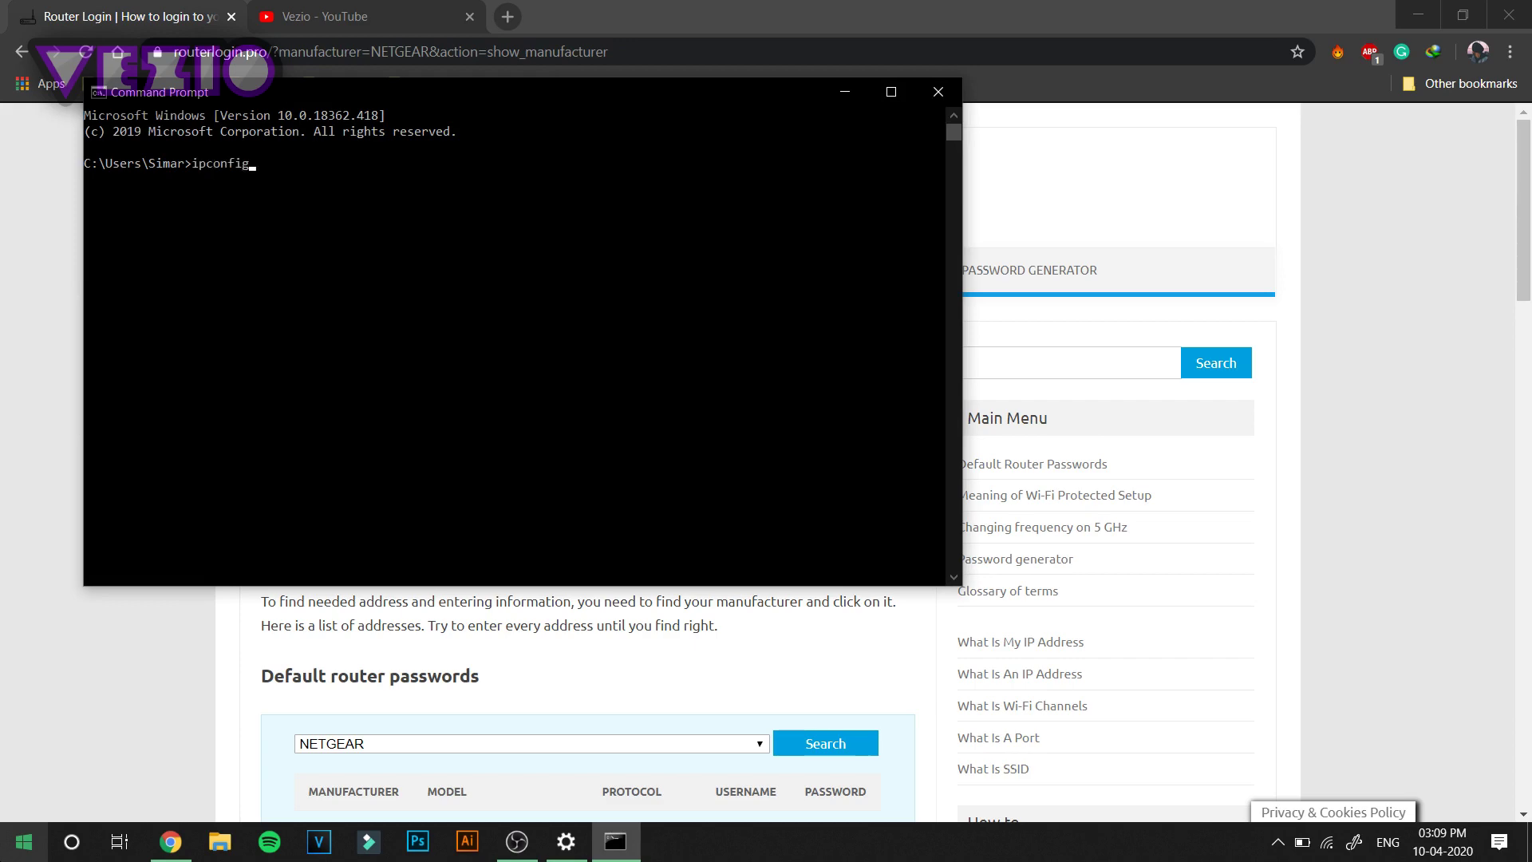
pyautogui.press('Return')
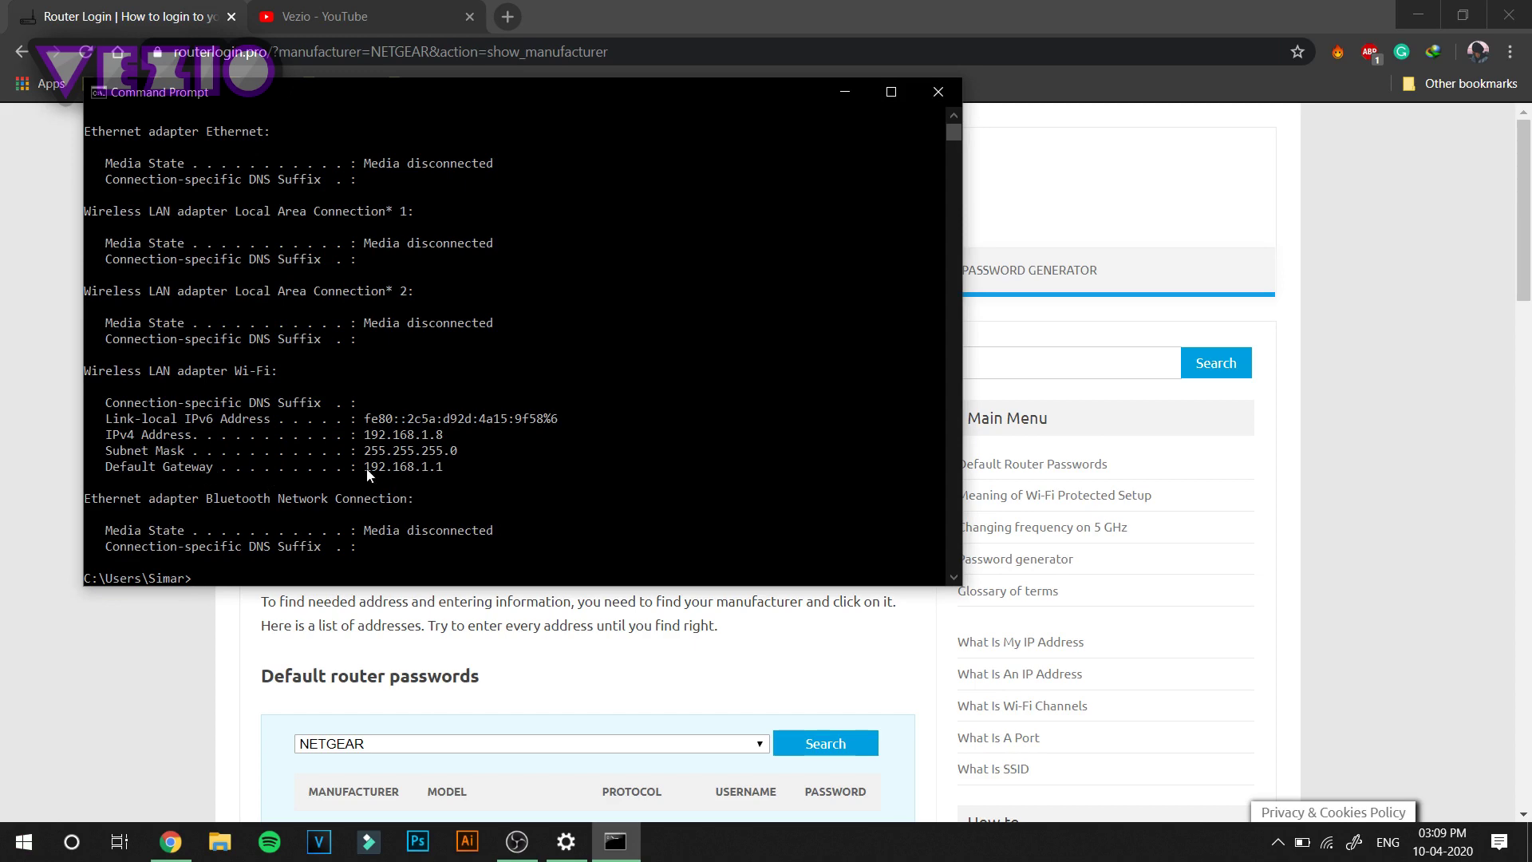
# Step: Copy the Wi-Fi default gateway address 192.168.1.1 and return to Chrome
pyautogui.moveTo(366, 467); pyautogui.dragTo(440, 474)
pyautogui.hotkey('ctrl', 'c')
pyautogui.click(957, 6)
pyautogui.click(950, 50)
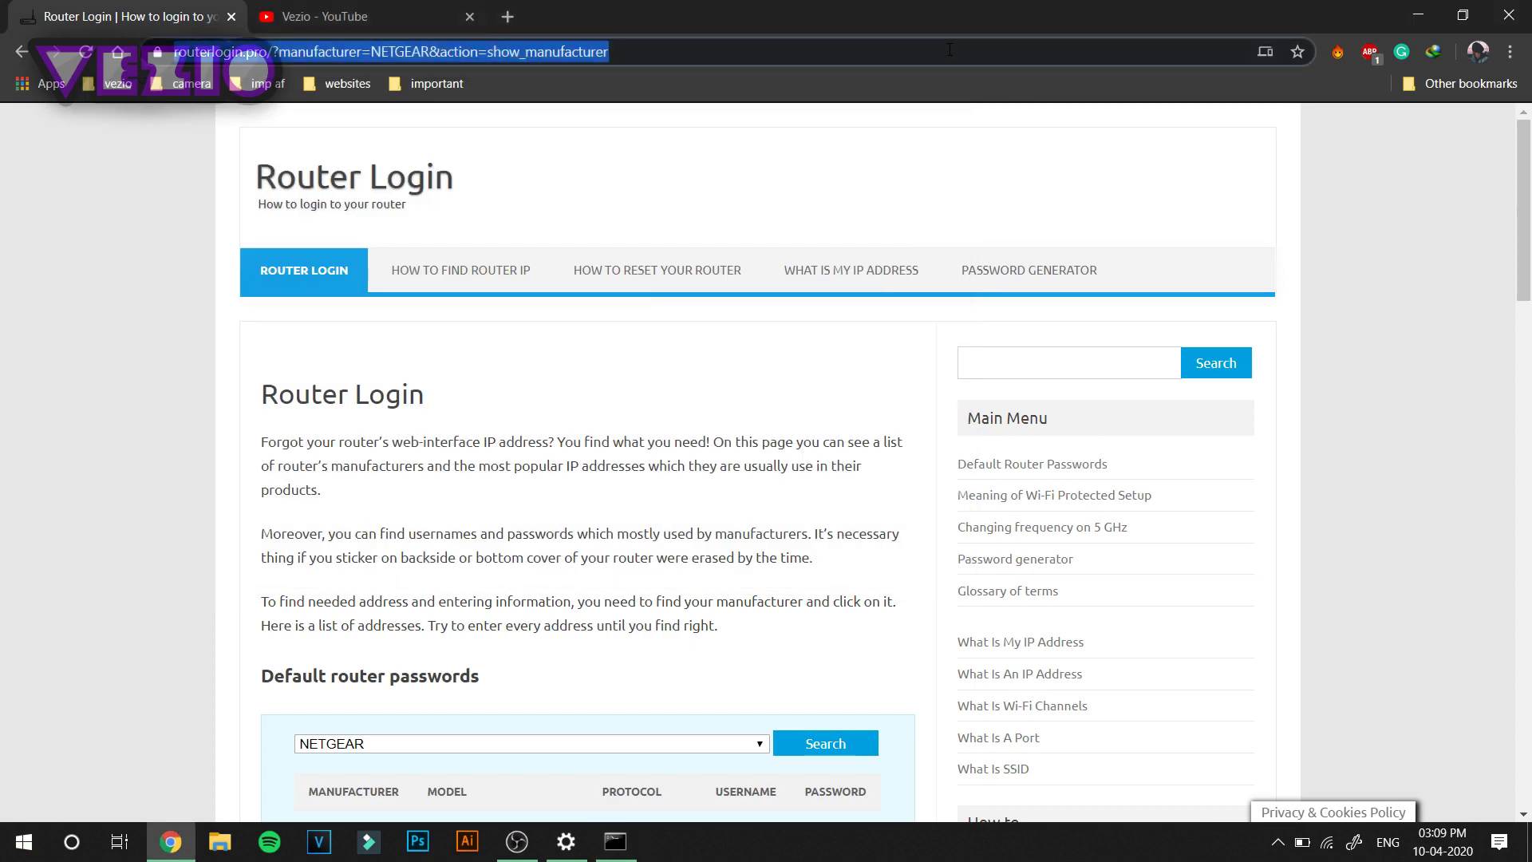
# Step: Load the router page at 192.168.1.1 in a new tab and check the NETGEAR login credentials
pyautogui.click(508, 16)
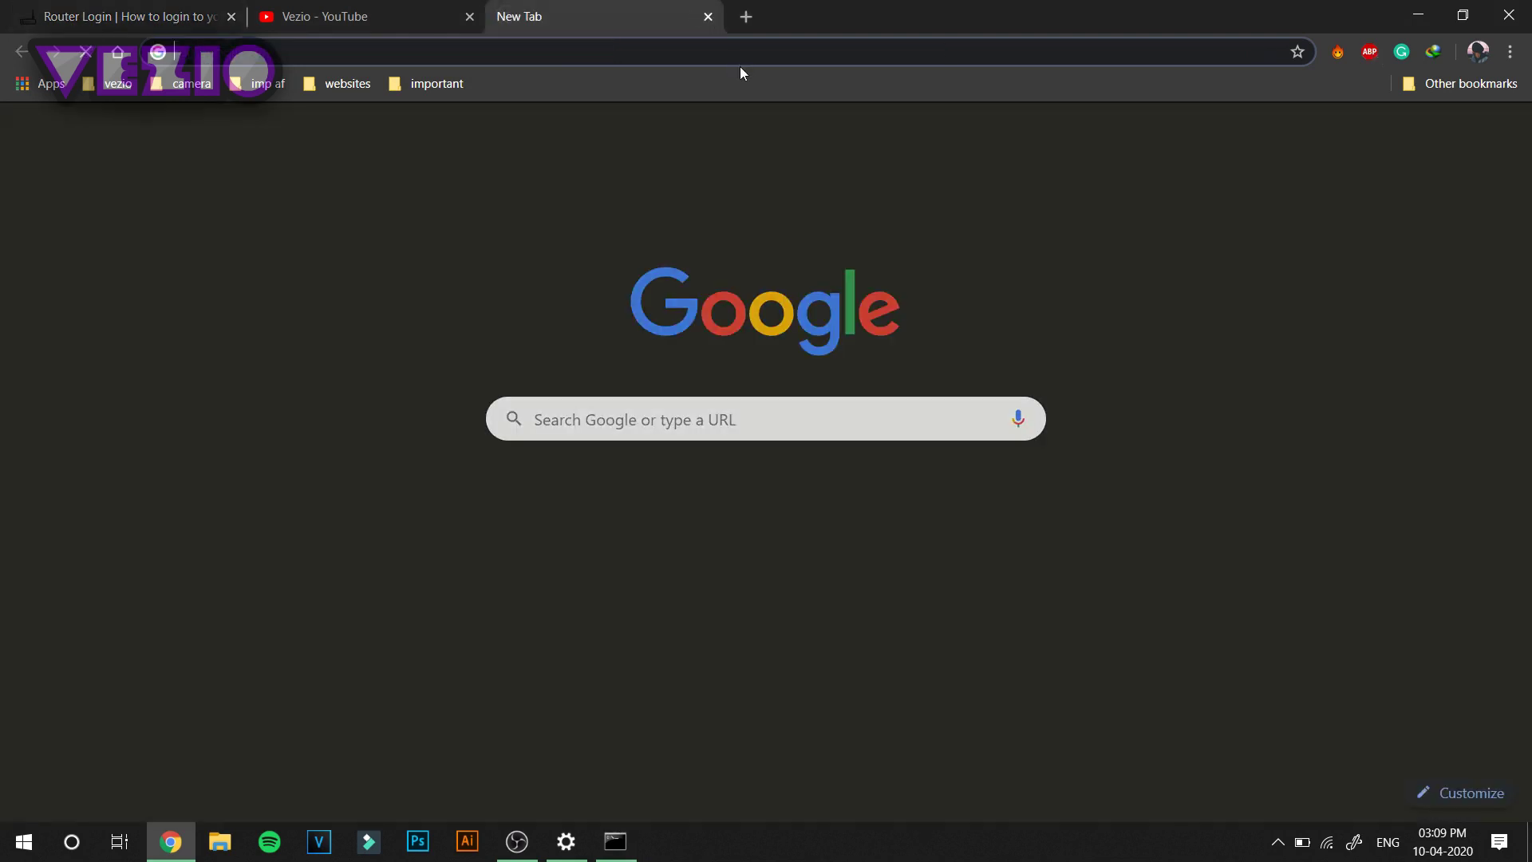
pyautogui.hotkey('ctrl', 'v')
pyautogui.click(649, 97)
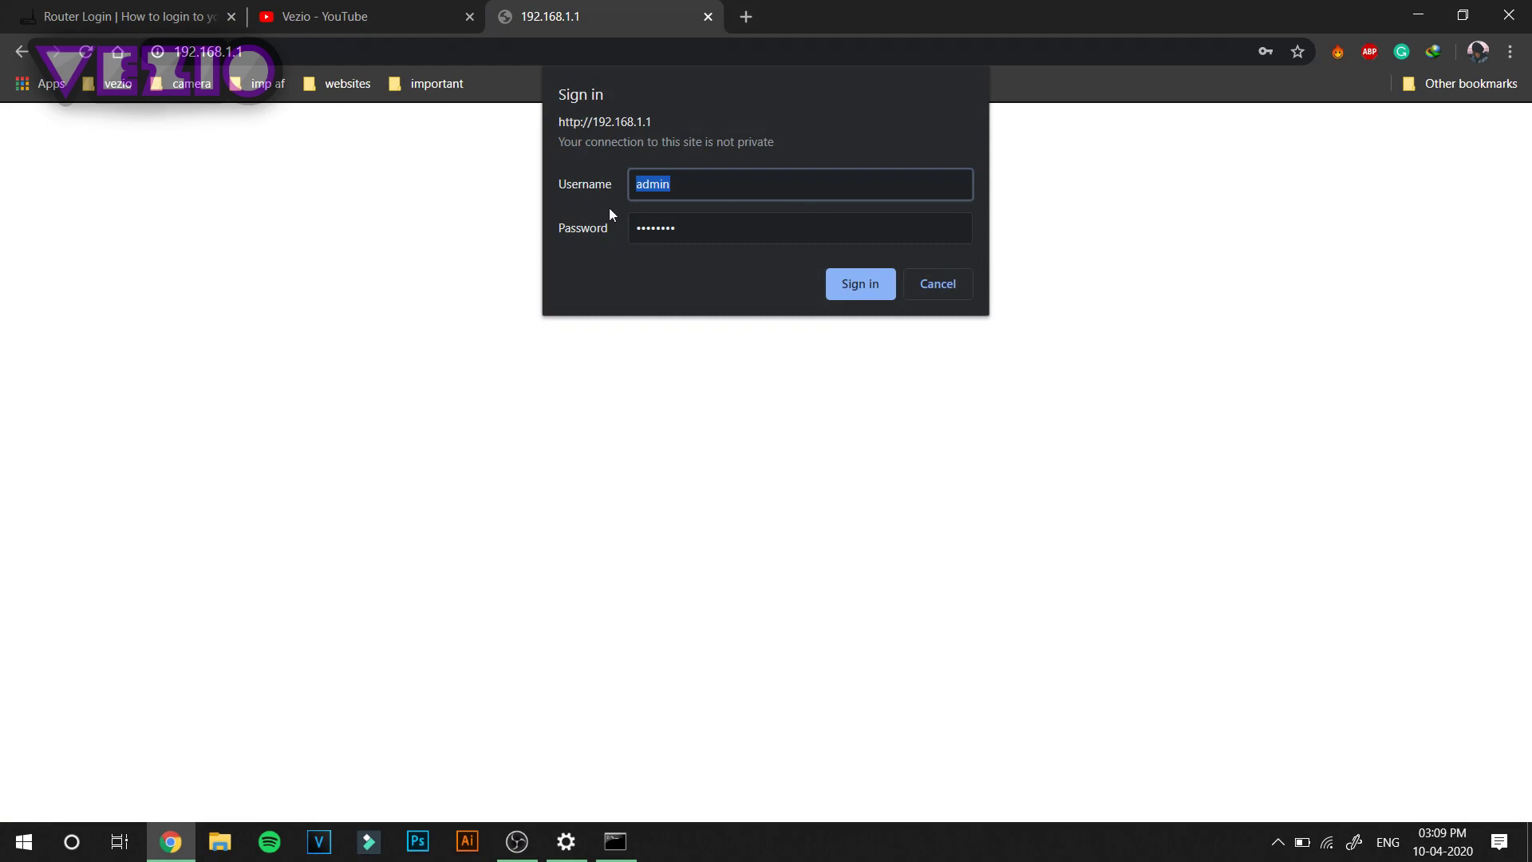
pyautogui.click(102, 11)
pyautogui.scroll(-10, 434, 577)
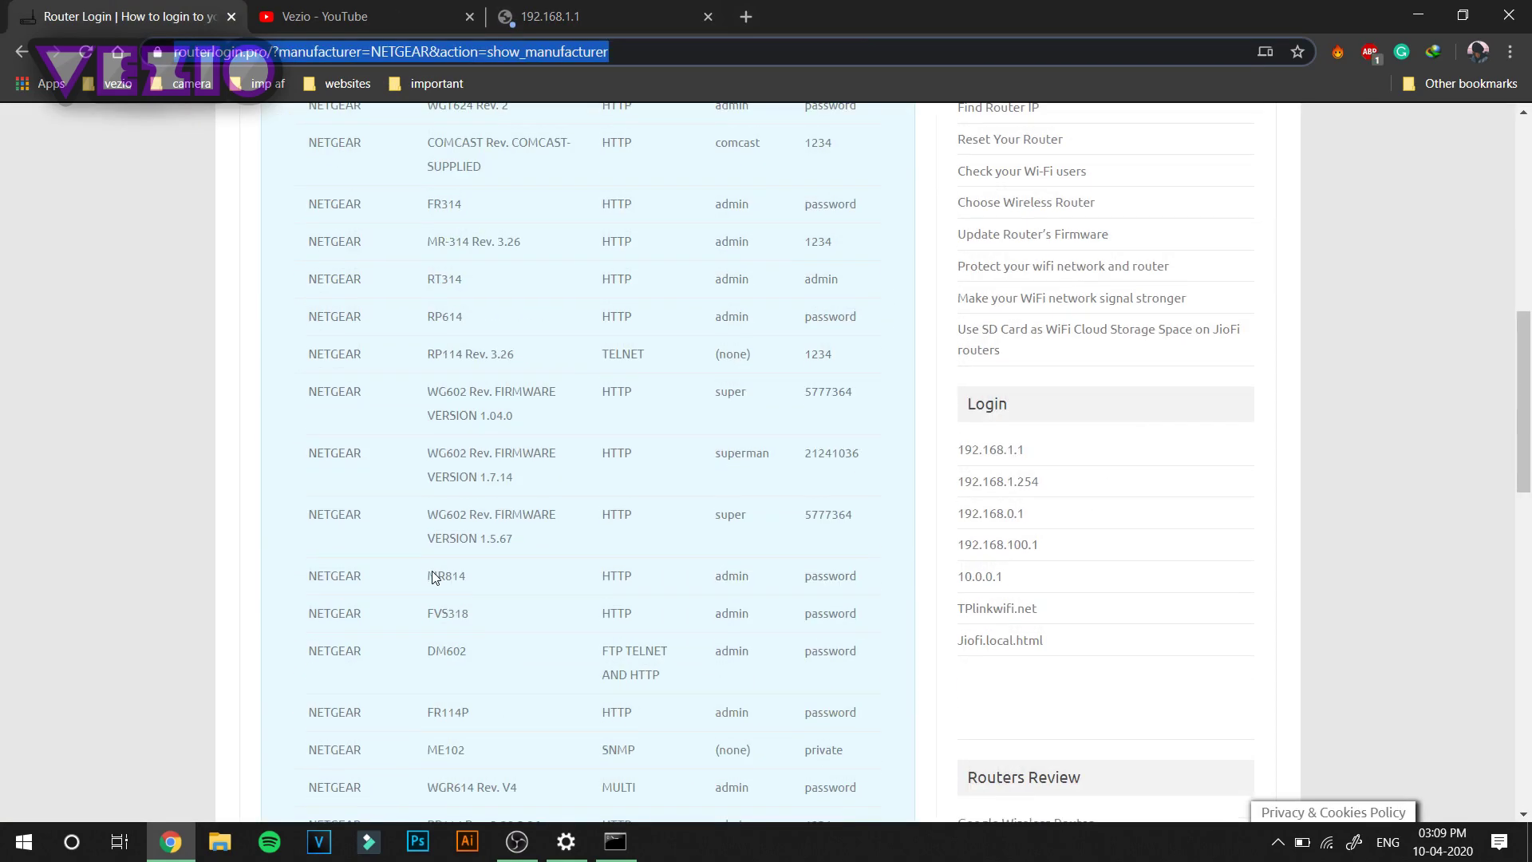
pyautogui.click(555, 14)
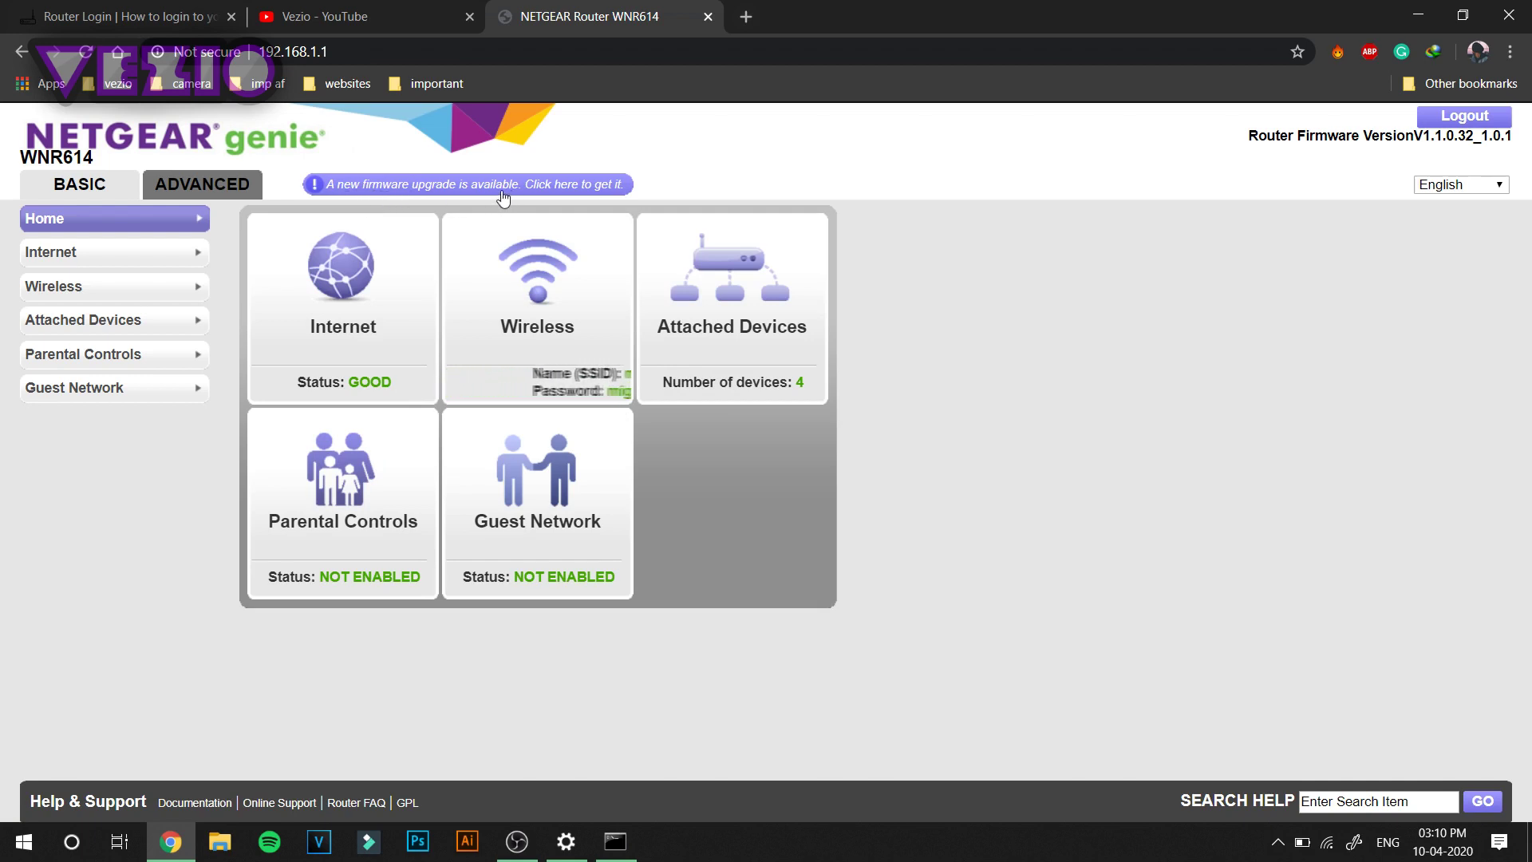
# Step: Accept the available router firmware upgrade to V1.1.0.62 and start downloading it
pyautogui.click(501, 190)
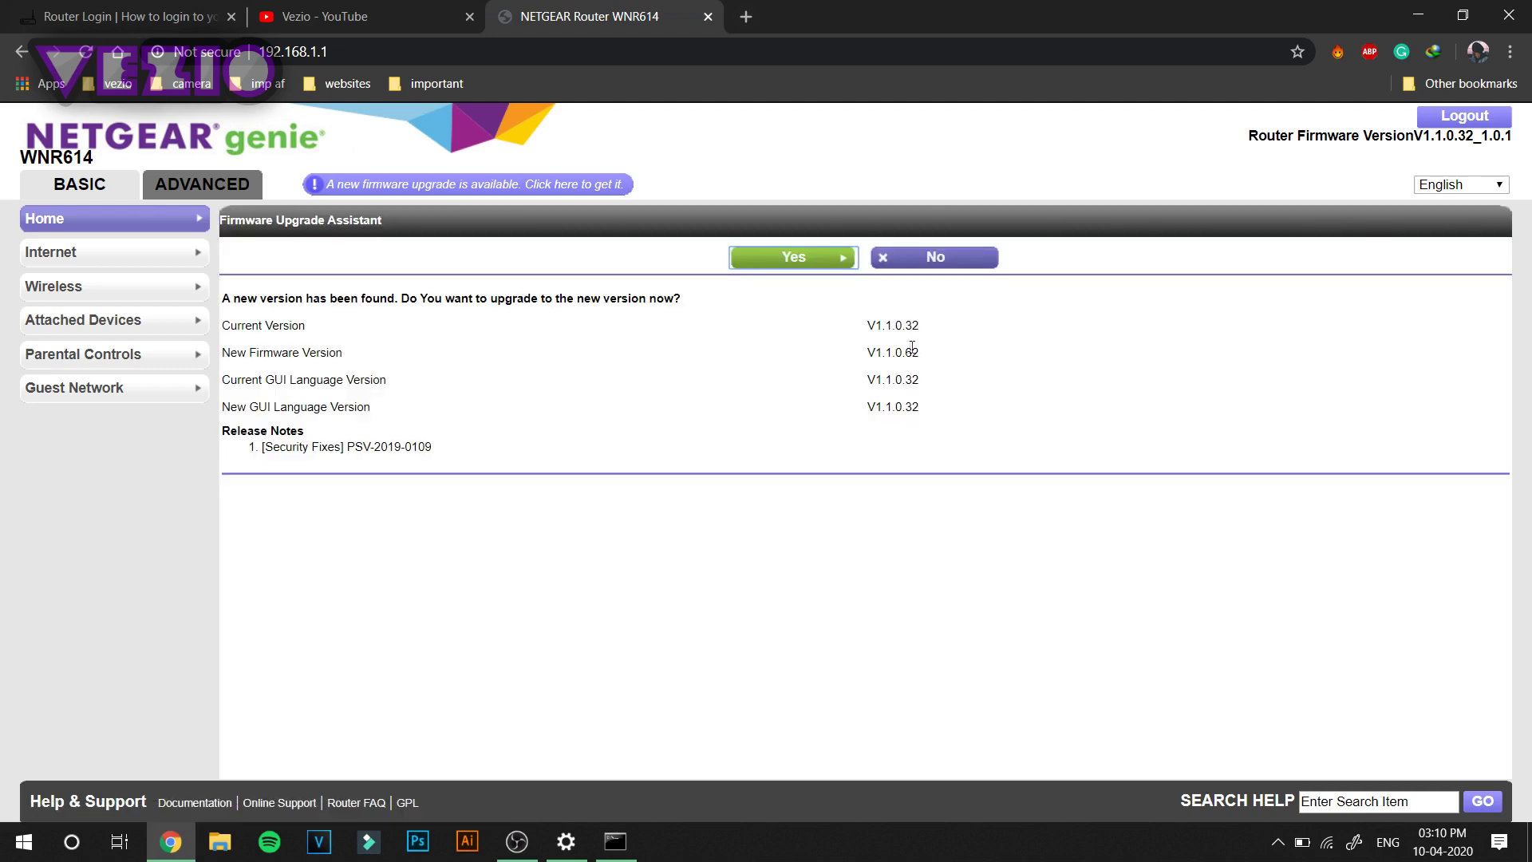
pyautogui.click(802, 260)
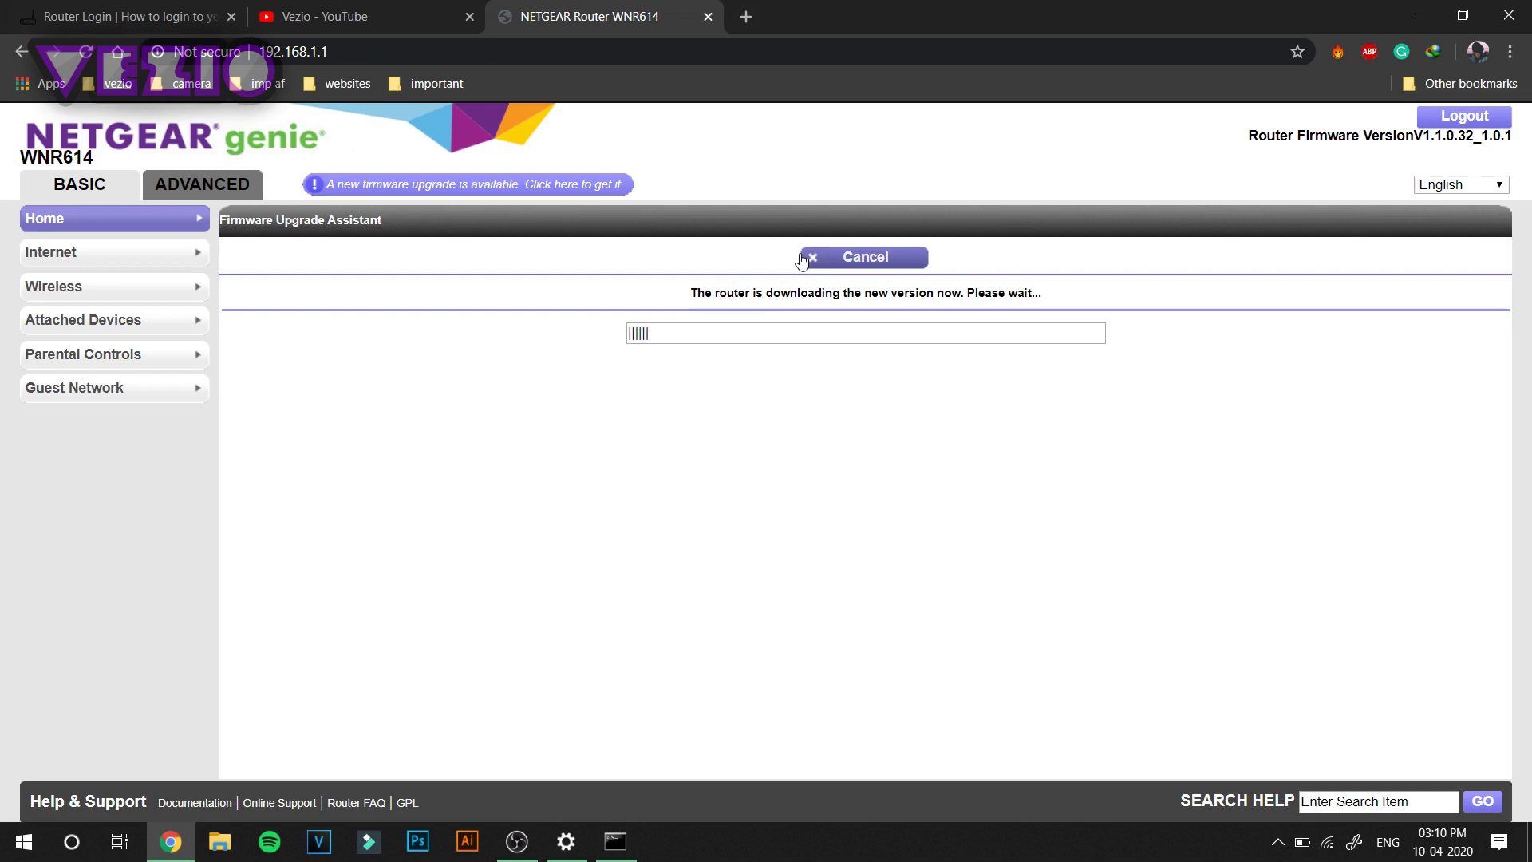